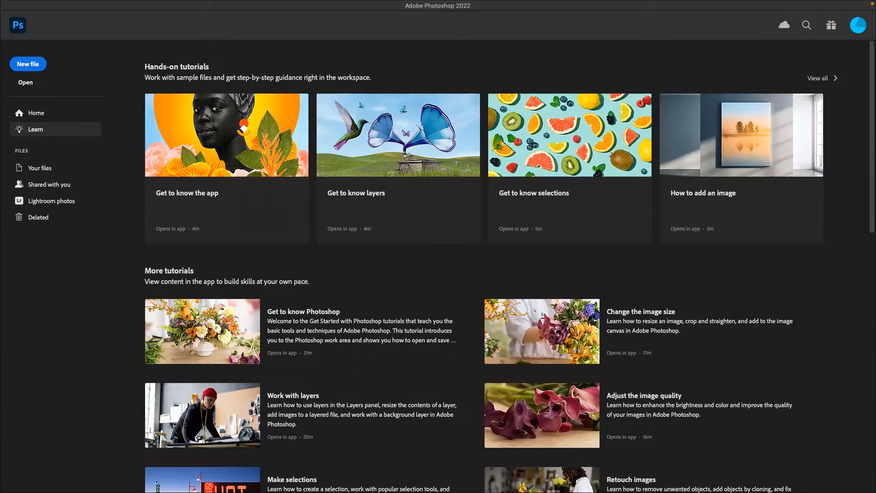
- Create a new document from the Art & Illustration 2000 pixel grid preset, 2000 x 2000 px at 300 ppi
left_click_drag(1, 192, 356, 118)
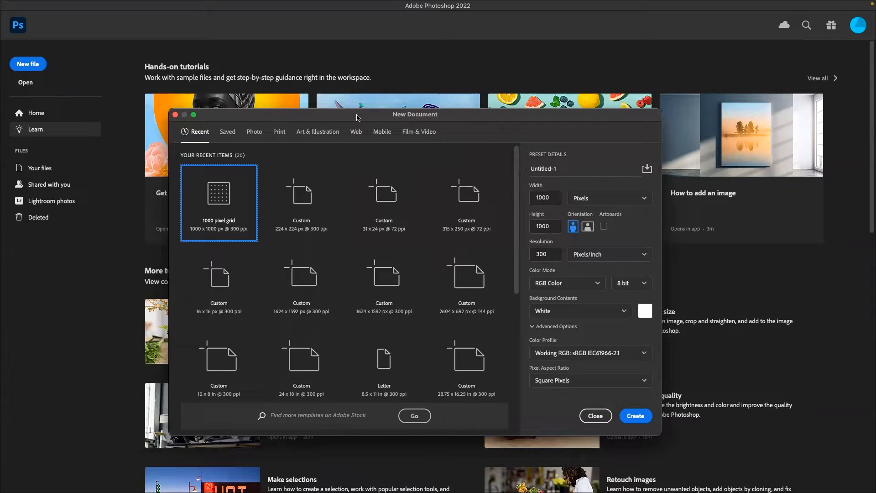
left_click(340, 131)
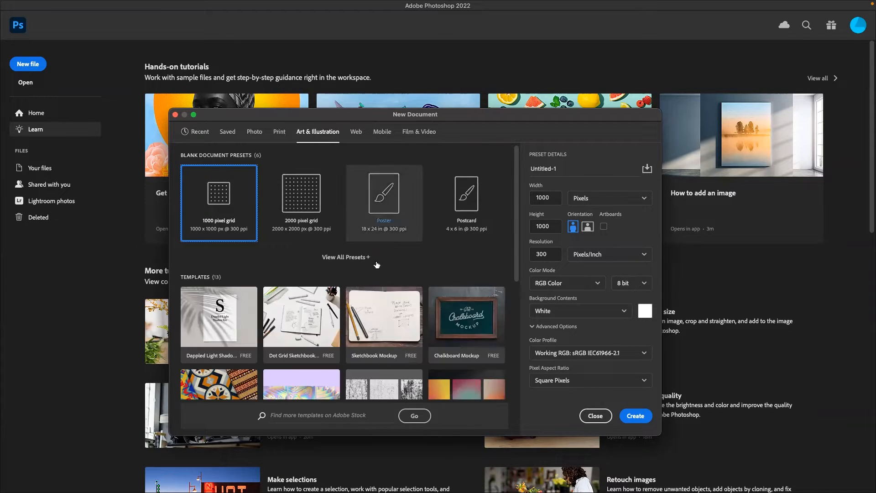
left_click(307, 203)
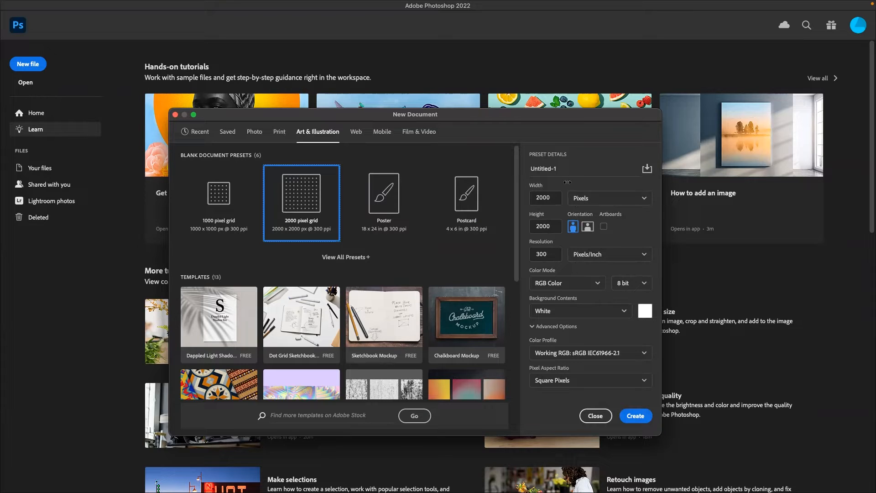
double_click(553, 197)
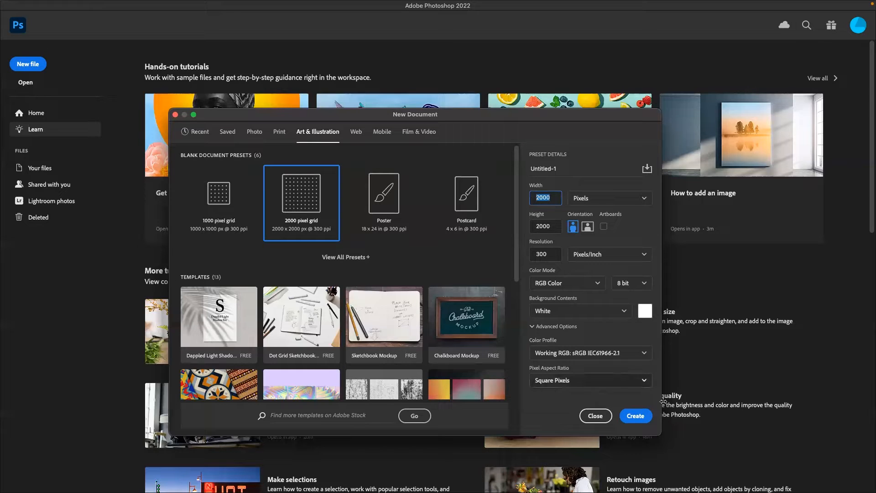
left_click(640, 418)
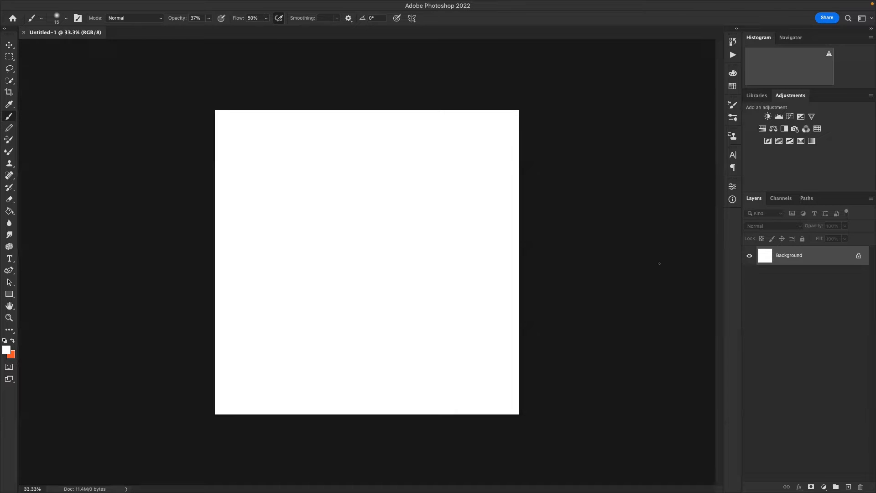
- Switch the workspace to Essentials (Default)
left_click(314, 5)
mouse_move(330, 27)
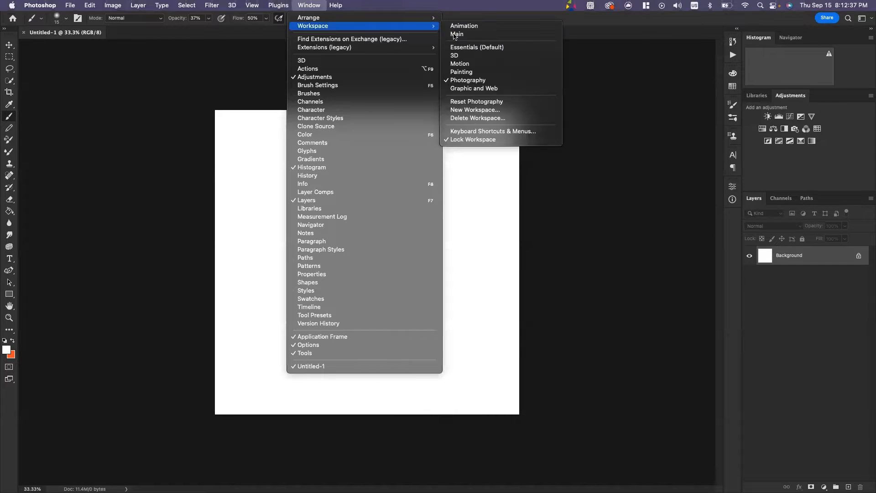
left_click(475, 51)
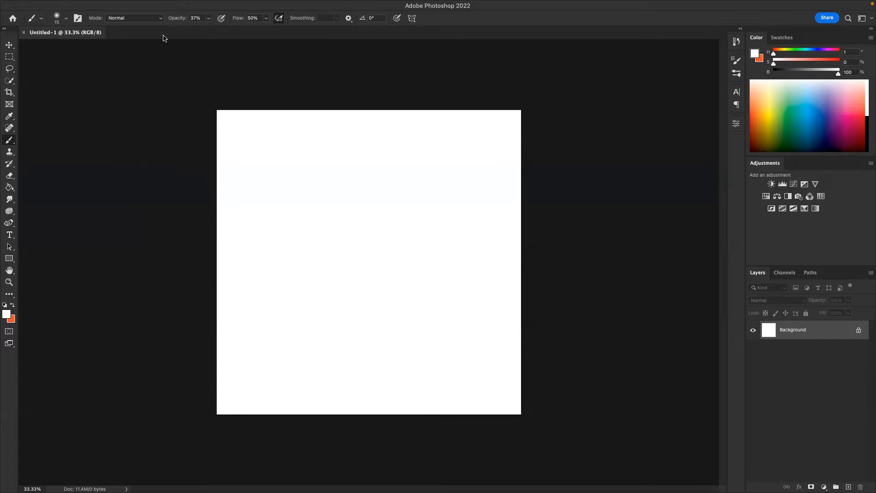
- Examine the Brush tool's preset picker, Brush Settings and list of blending modes
left_click(57, 20)
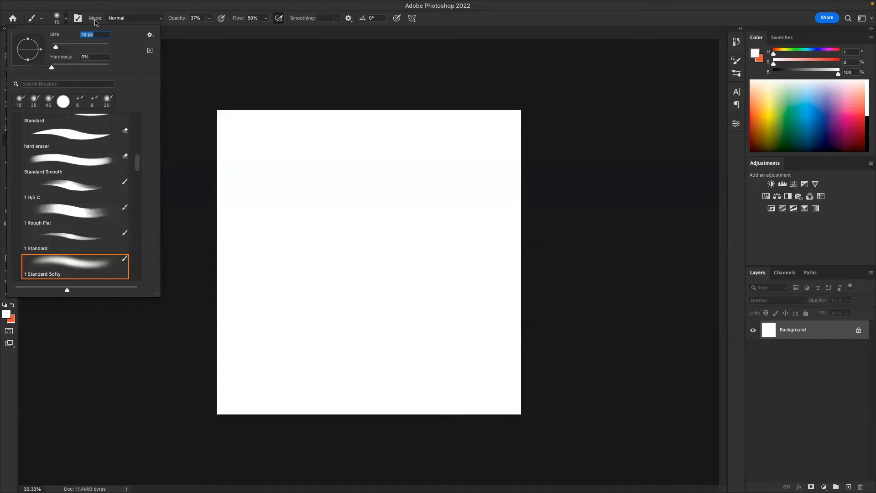
left_click(80, 18)
left_click(143, 22)
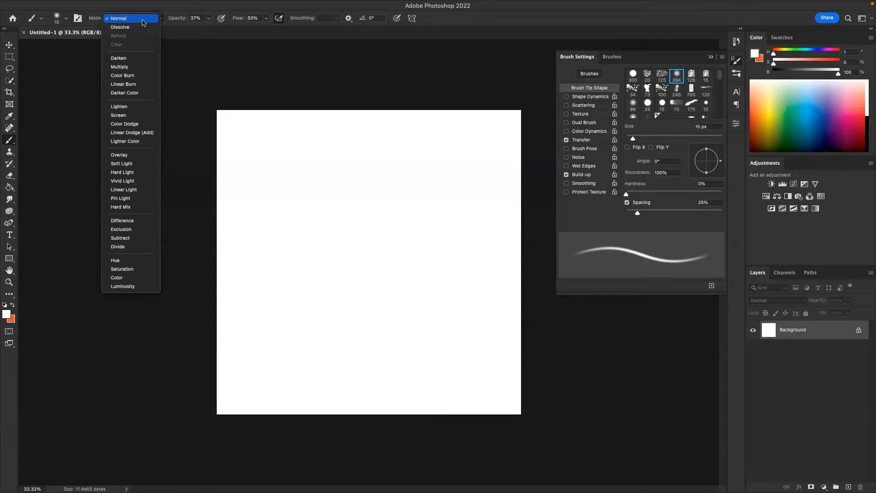
left_click(780, 398)
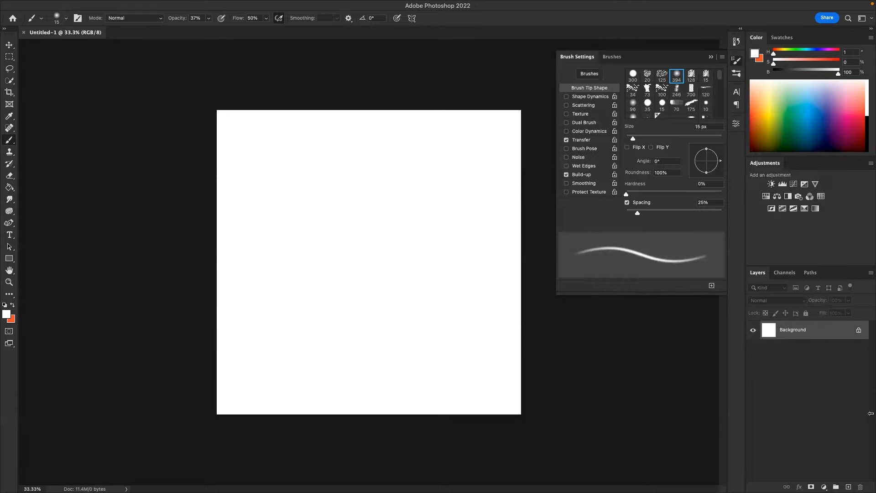
- Look at the document's Channels and Paths, and return to the Layers list
left_click(784, 274)
left_click(807, 273)
left_click(756, 273)
- Add a new layer named Layer 1 in Normal mode at 100% opacity above the background
scroll(438, 274, "up", 5)
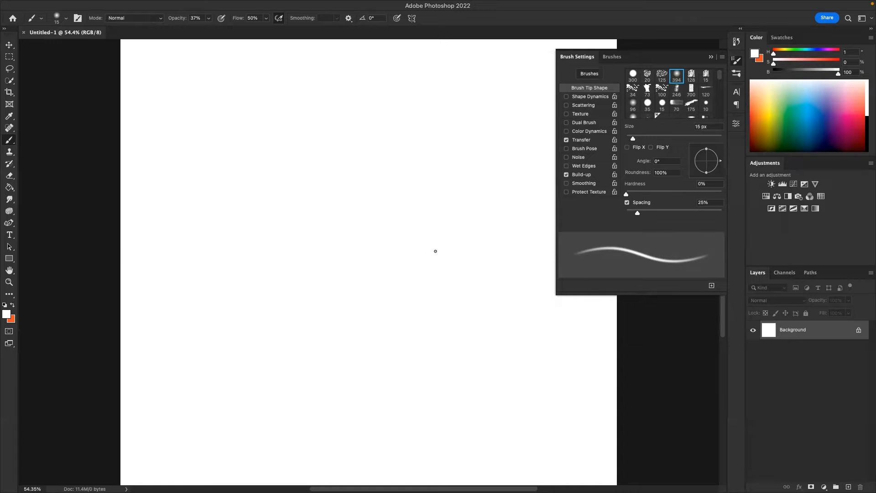
mouse_move(424, 172)
left_mouse_down()
mouse_move(430, 283)
mouse_move(451, 184)
mouse_move(330, 102)
mouse_move(564, 155)
mouse_move(275, 287)
mouse_move(403, 198)
left_mouse_up()
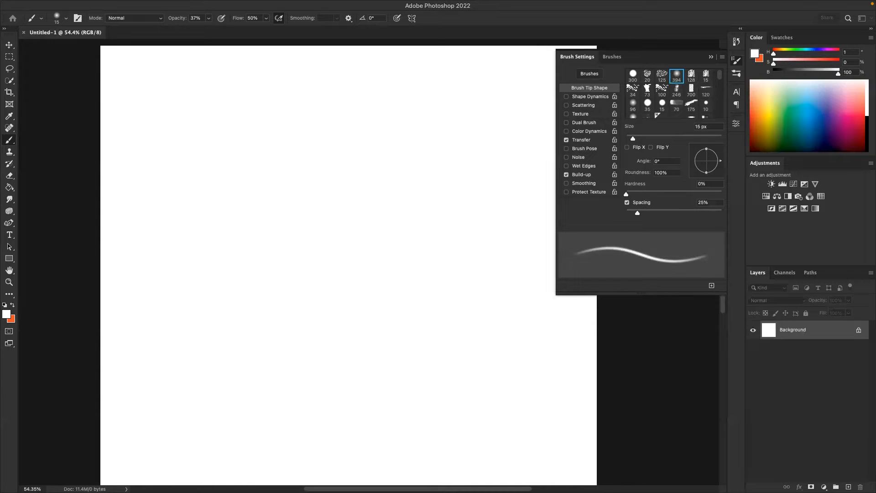
key("ctrl+shift+n")
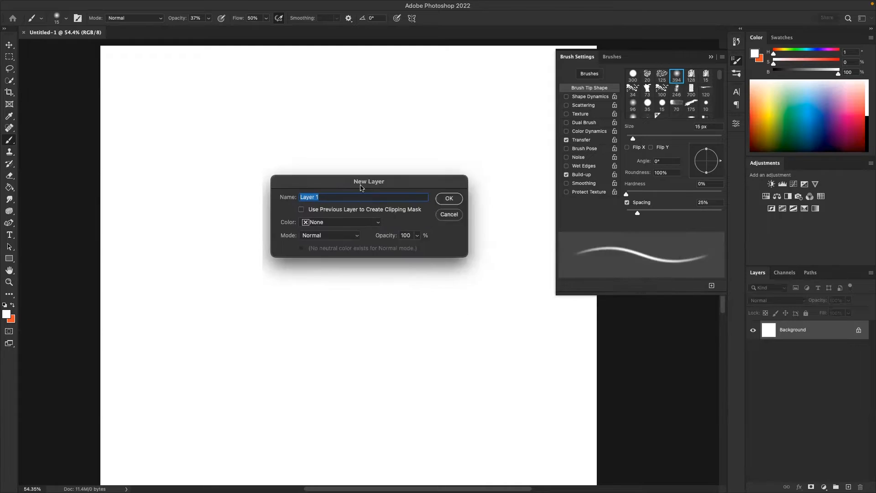
left_click_drag(373, 185, 335, 194)
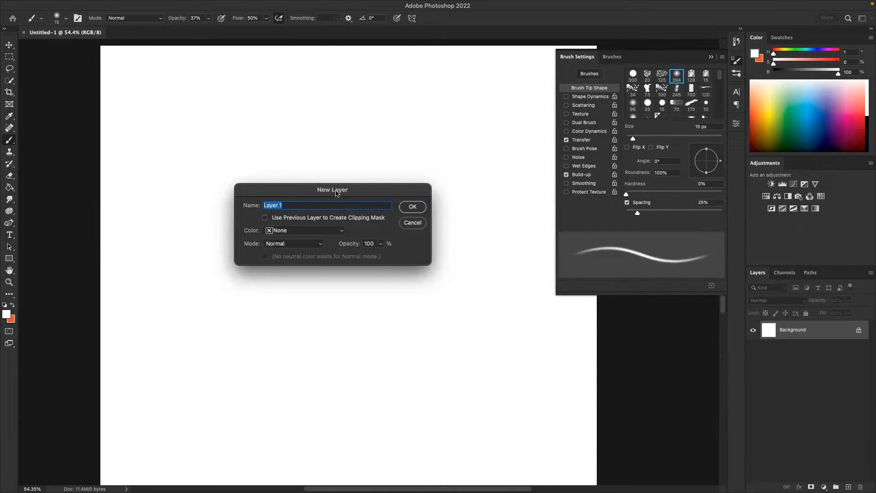
left_click(412, 207)
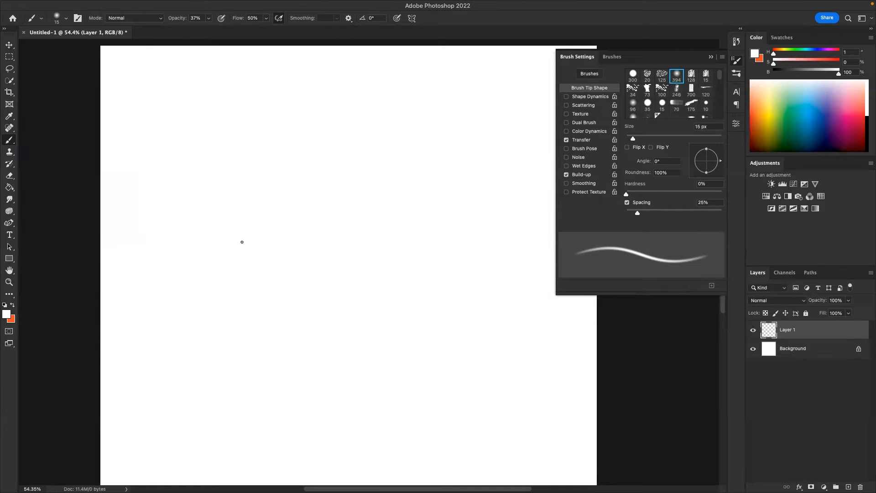
- Examine the different ways to reach the brush presets and Brush Settings, leaving Brush Settings open
left_click(604, 58)
left_click(57, 18)
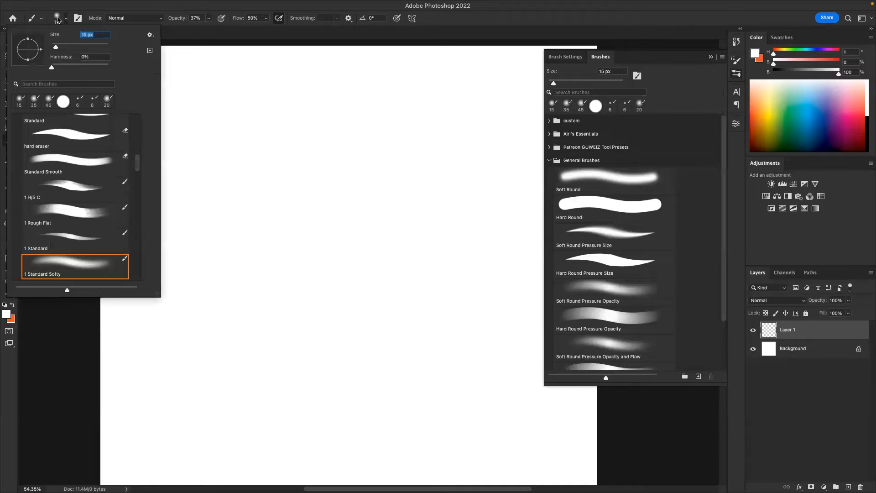
double_click(608, 59)
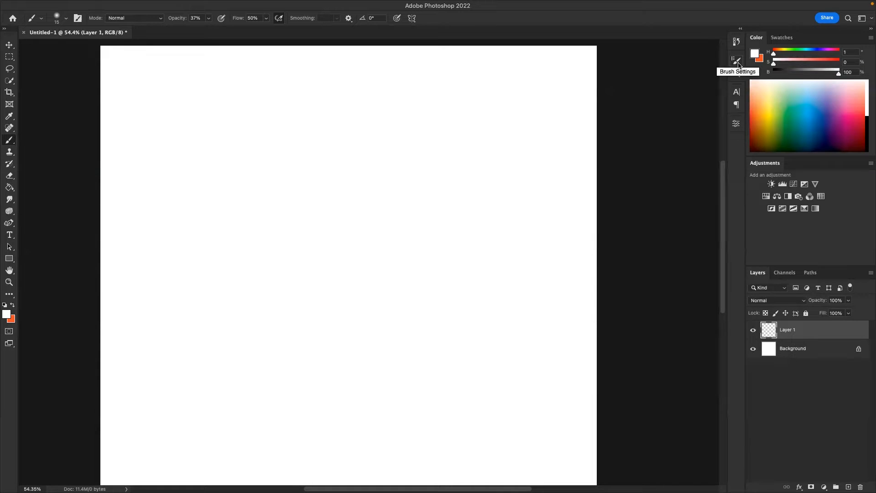
left_click(738, 64)
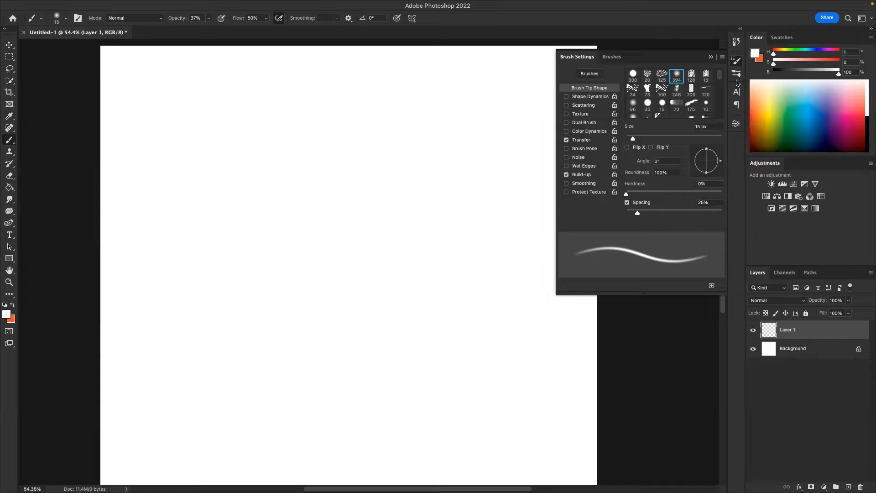
left_click(736, 61)
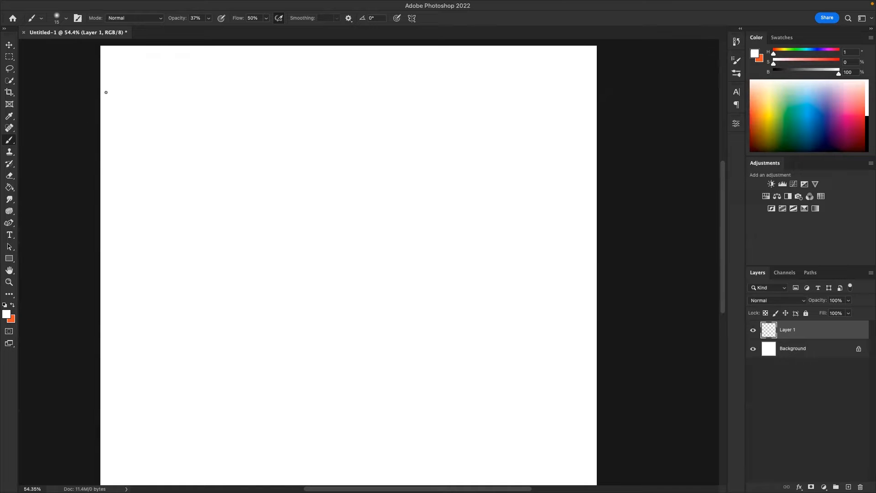
left_click(77, 19)
left_click(78, 19)
left_click(77, 19)
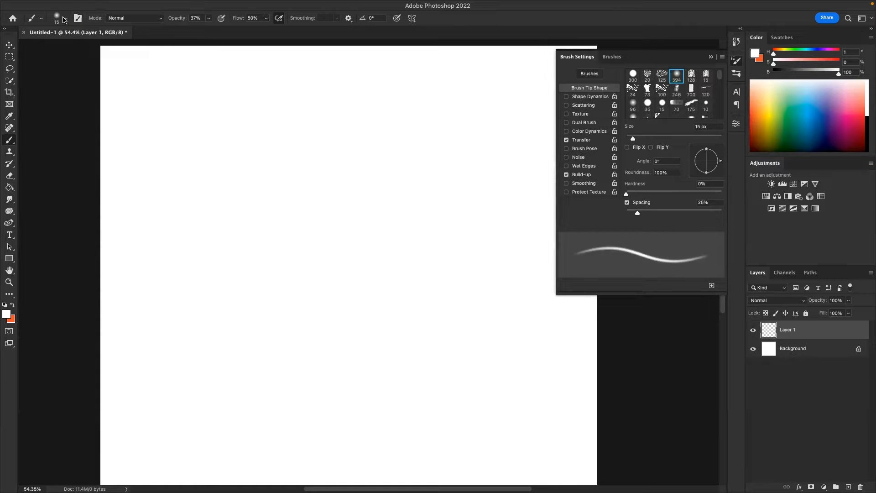
left_click(65, 18)
left_click(77, 19)
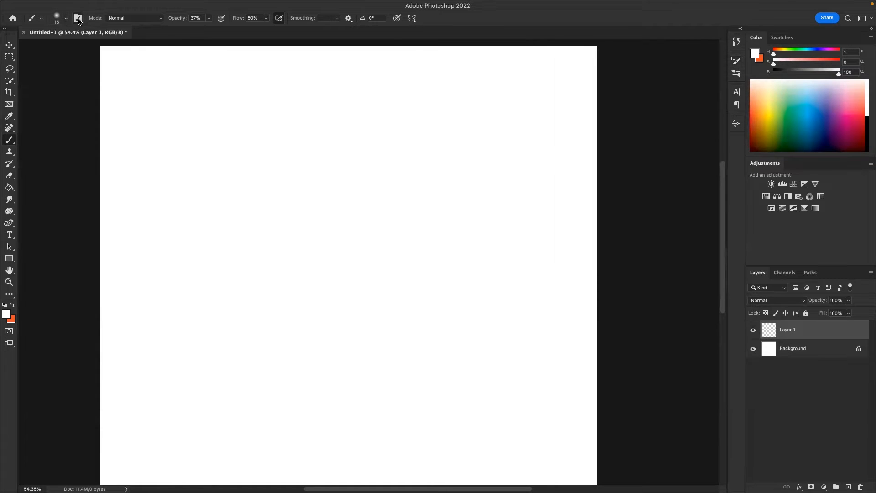
left_click(77, 19)
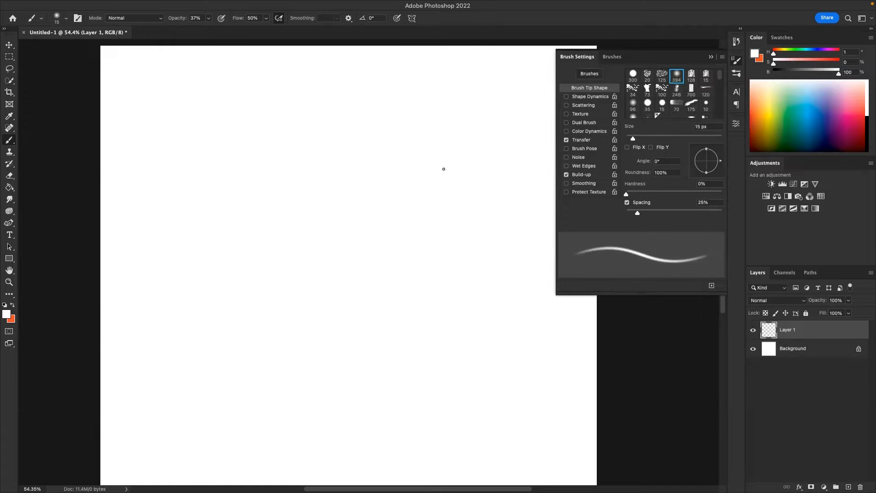
- Look through the brush presets in the General Brushes folder, down to Hard Round Pressure Opacity and Flow
left_click(617, 62)
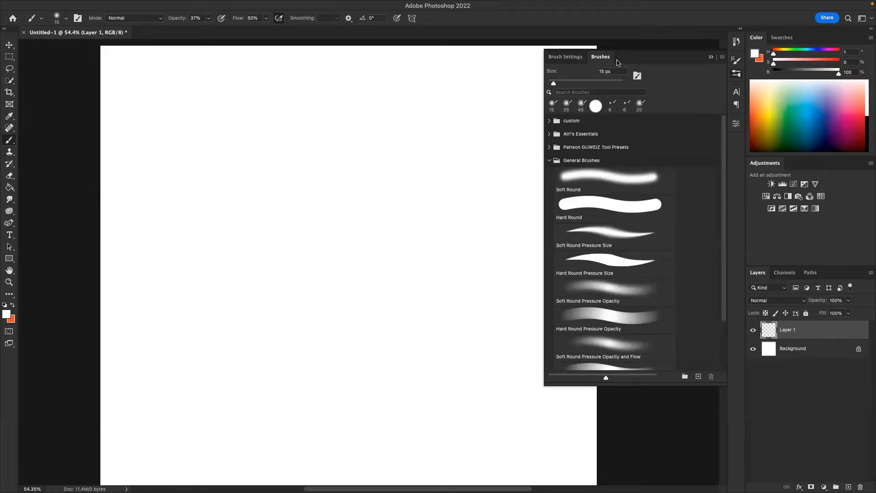
left_click_drag(722, 188, 719, 253)
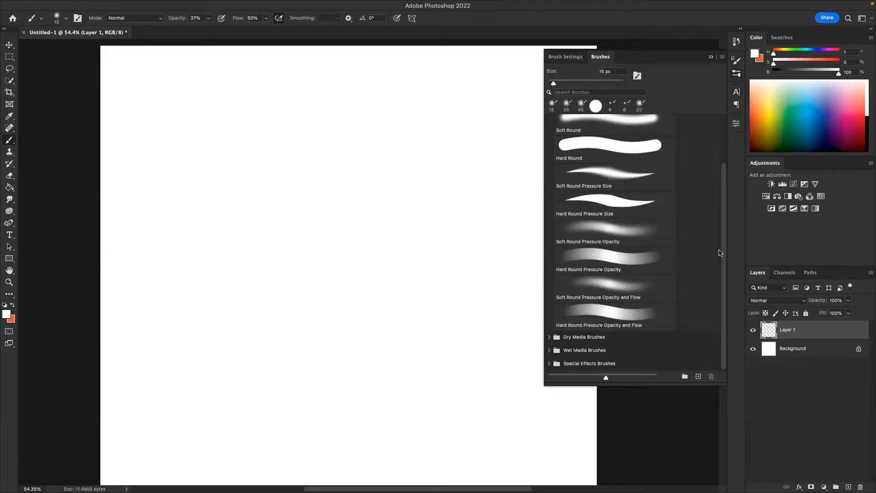
left_click_drag(722, 248, 722, 223)
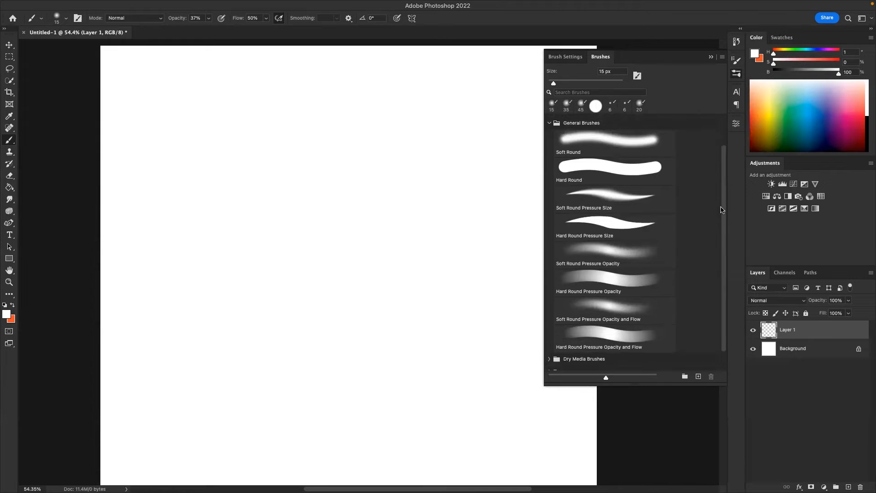
scroll(722, 292, "down", 2)
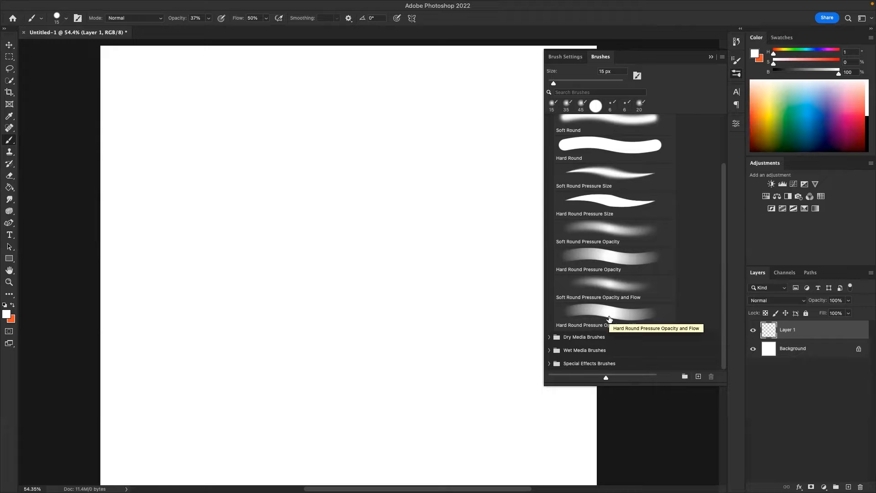
left_click(609, 318)
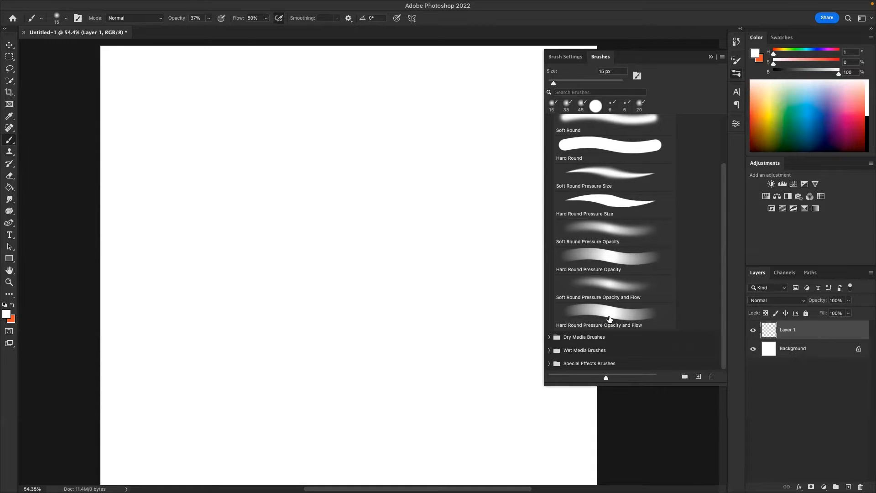
left_click_drag(724, 198, 725, 181)
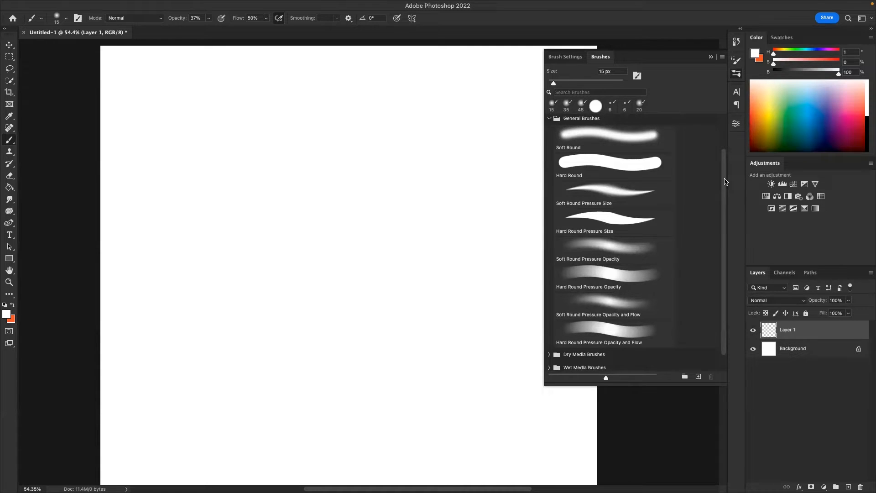
- Compare the soft and hard round presets in General Brushes and choose Hard Round Pressure Size
left_click(577, 56)
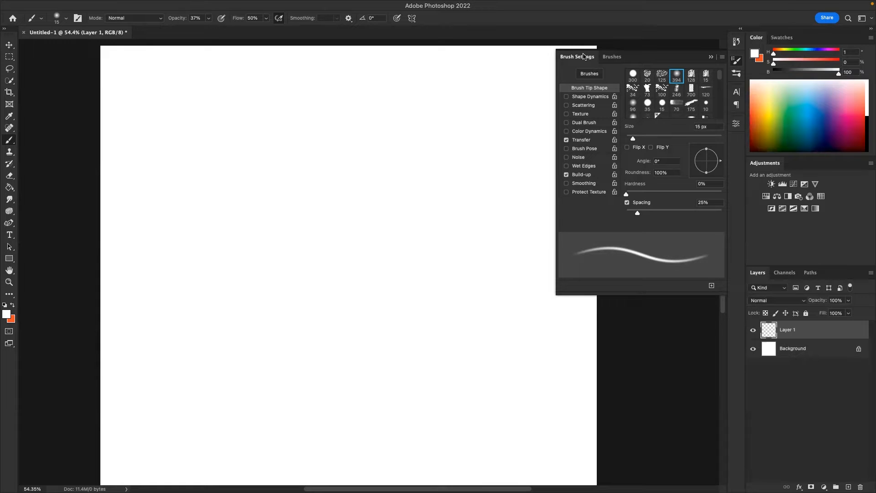
left_click(613, 57)
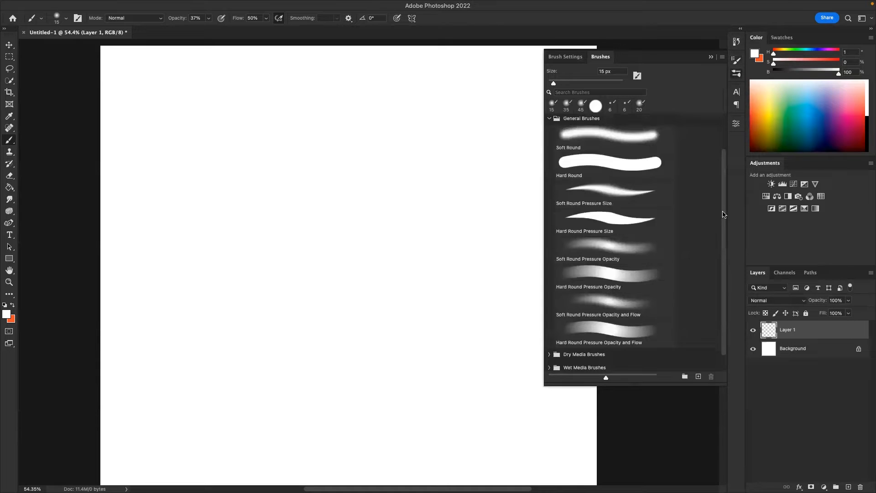
left_click(631, 225)
left_click(623, 167)
left_click(624, 136)
left_click(627, 169)
left_click(623, 224)
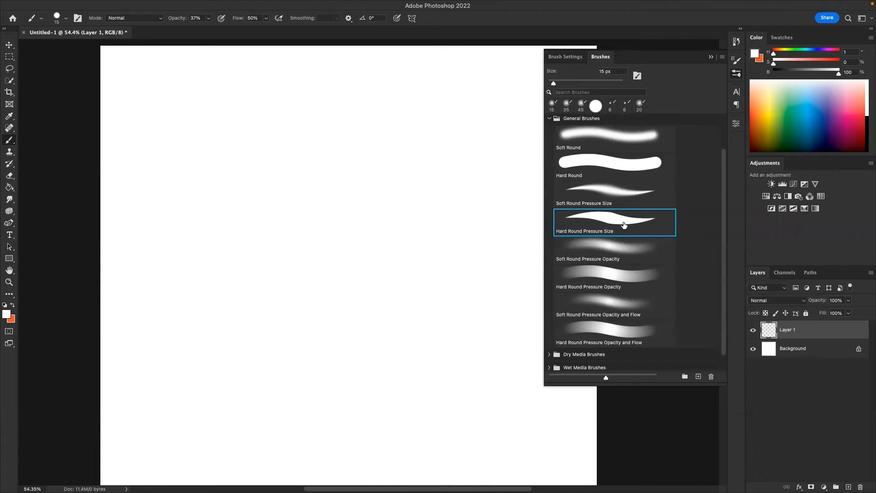
- Enlarge the Brush Settings view, browse the brush tip shapes, and choose the 15 px hard round tip
left_click(575, 55)
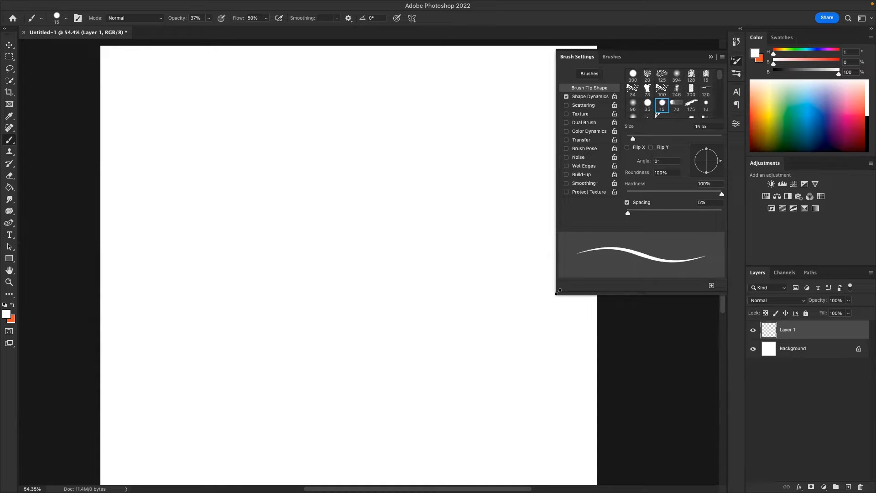
left_click_drag(557, 295, 521, 343)
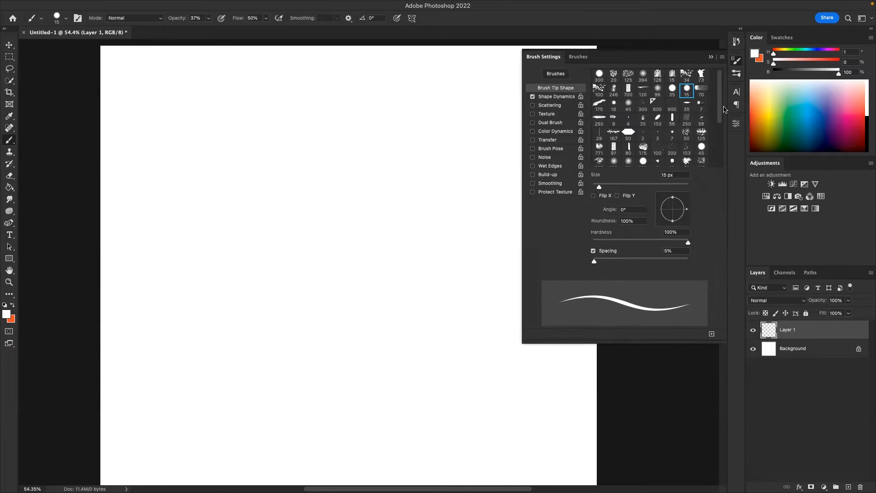
scroll(719, 168, "down", 5)
left_click_drag(718, 167, 717, 106)
left_click(702, 91)
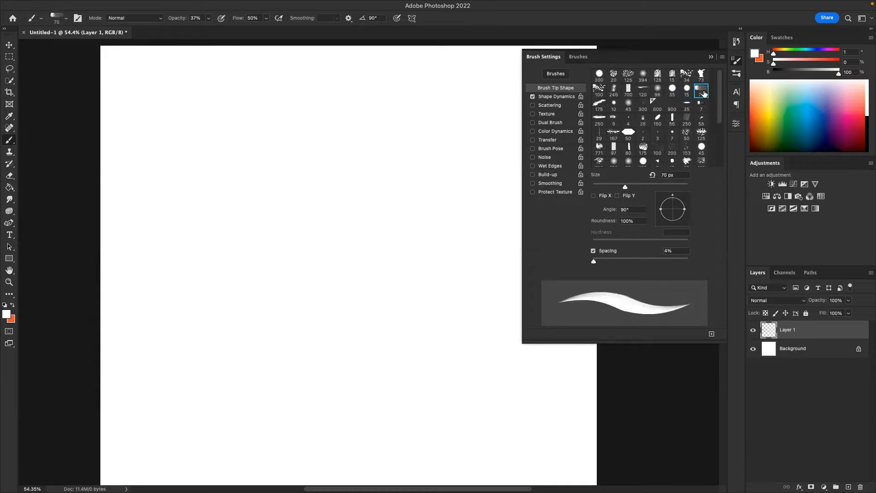
left_click(688, 94)
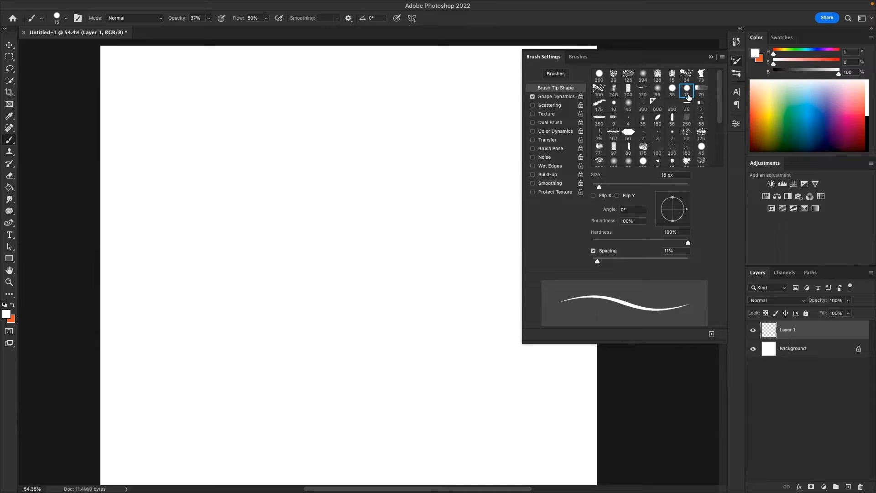
- Select the Hard Round Pressure Size preset in General Brushes again and return to its Brush Settings
left_click(578, 57)
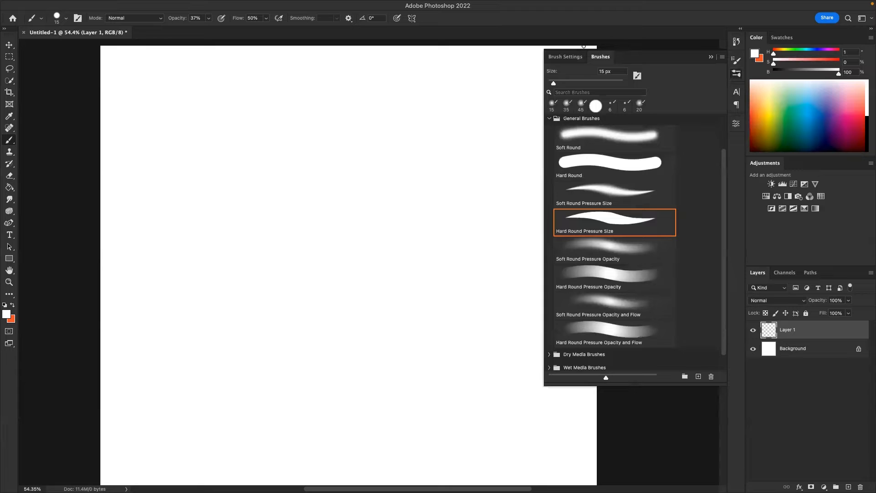
left_click(612, 220)
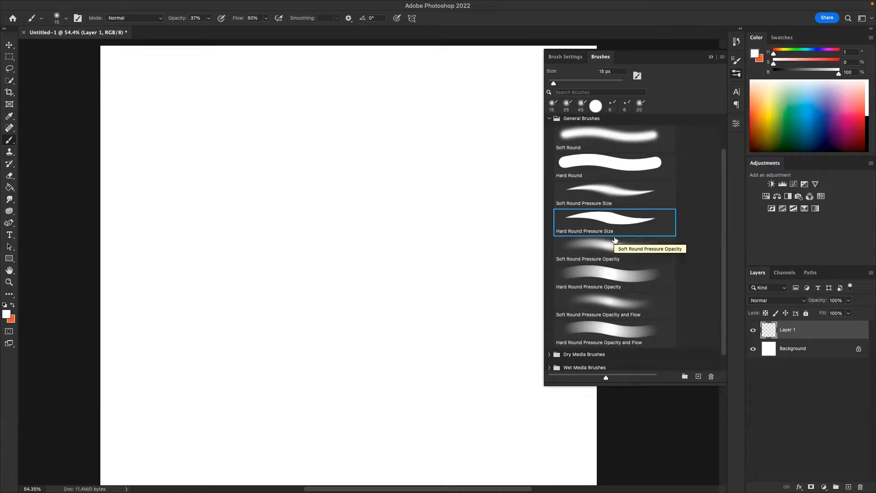
left_click(576, 57)
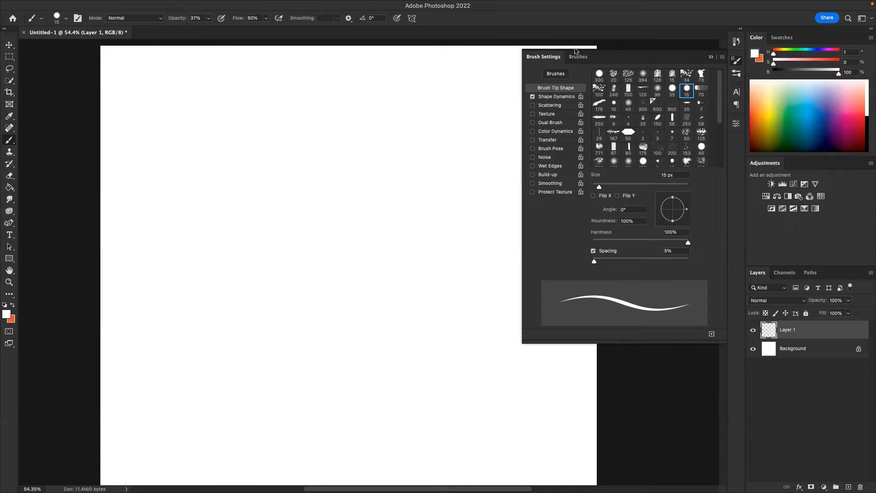
- Set the foreground colour to black (000000)
key("i")
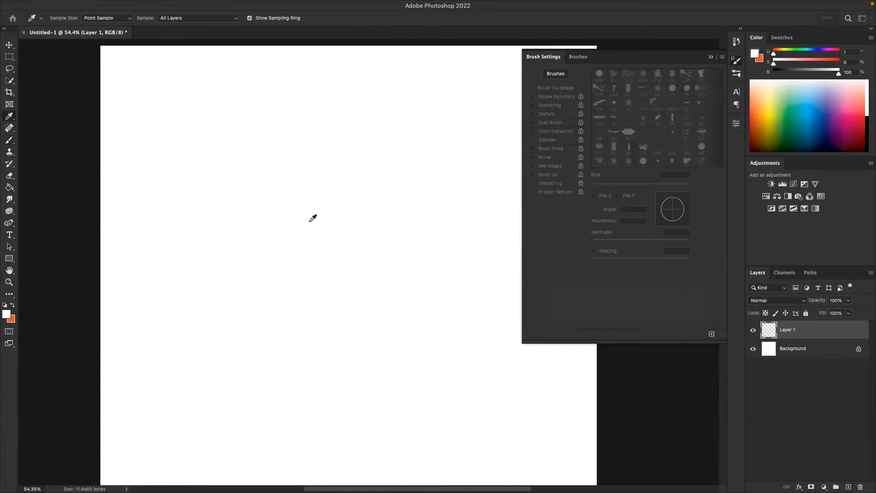
left_click_drag(362, 125, 469, 81)
left_click_drag(388, 160, 185, 371)
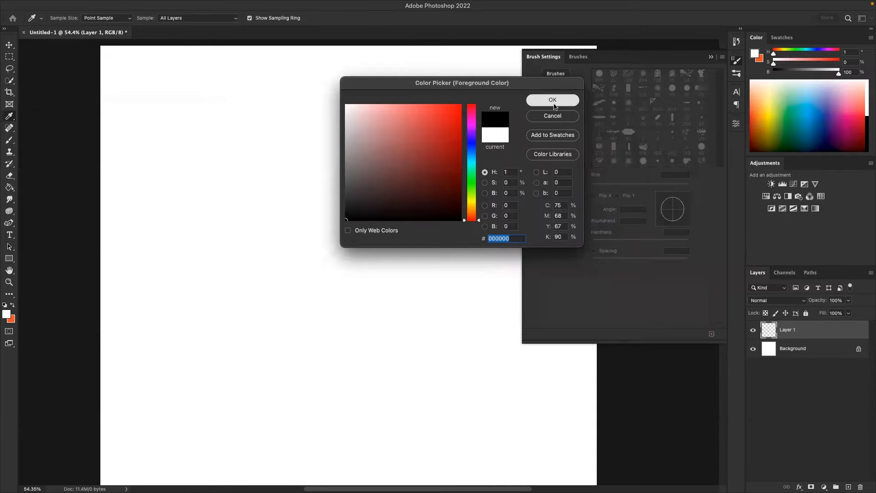
left_click(554, 103)
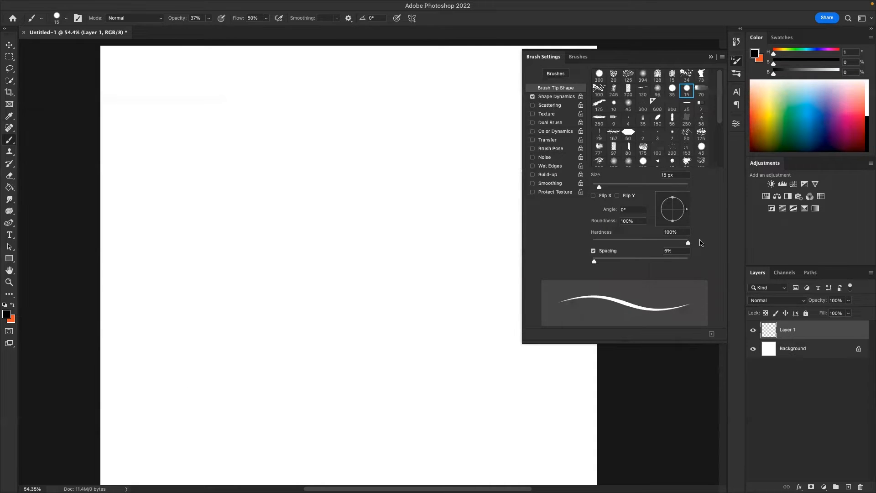
- Enlarge the hard round brush to 250 px
key("]")
key("]")
key("]")
key("]")
key("]")
key("]")
key("]")
key("]")
key("]")
key("]")
key("]")
key("]")
key("]")
key("]")
key("]")
key("]")
key("]")
key("]")
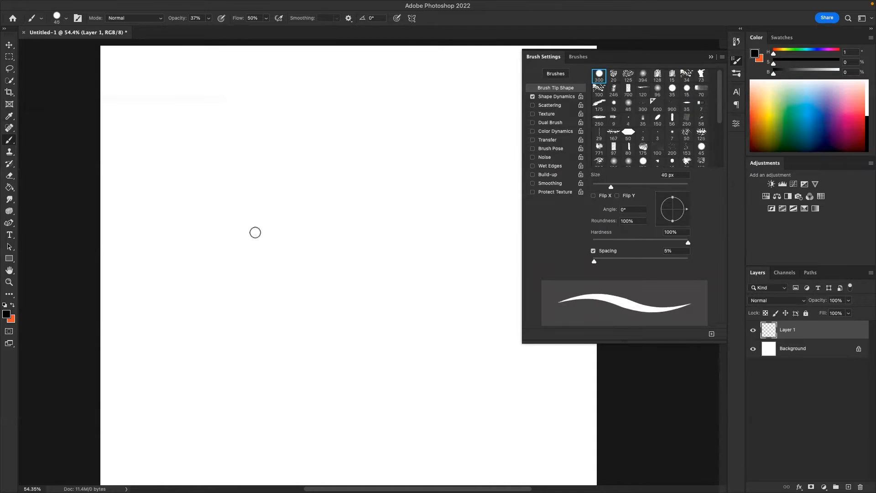
- Undo a trial blob, set the brush opacity to 100% and paint a solid black blob in the canvas's upper left
left_click_drag(219, 227, 220, 224)
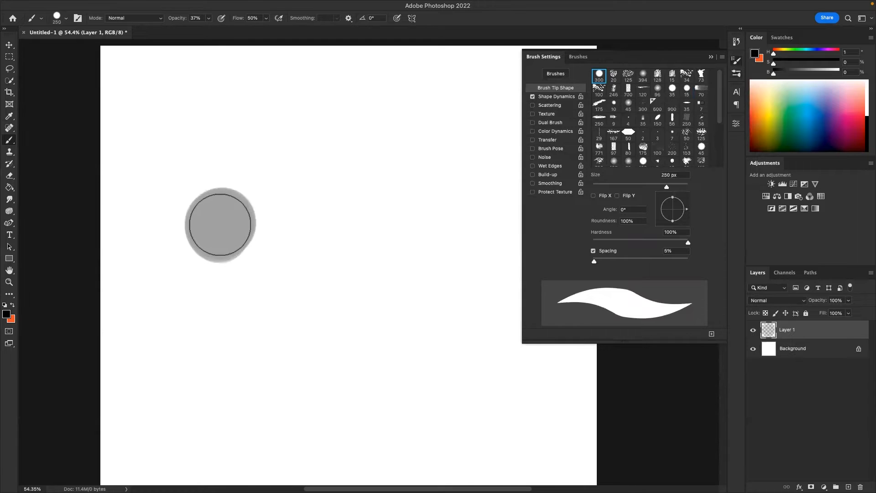
key("super+z")
key("0")
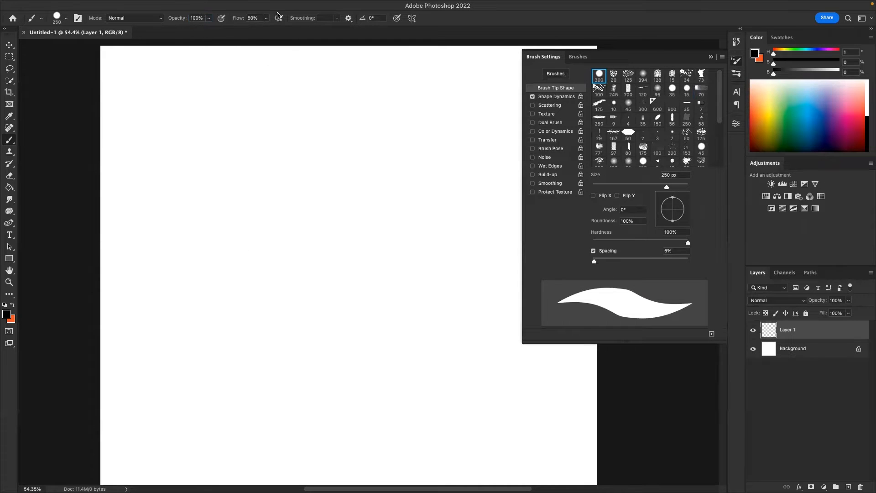
left_click_drag(201, 226, 225, 229)
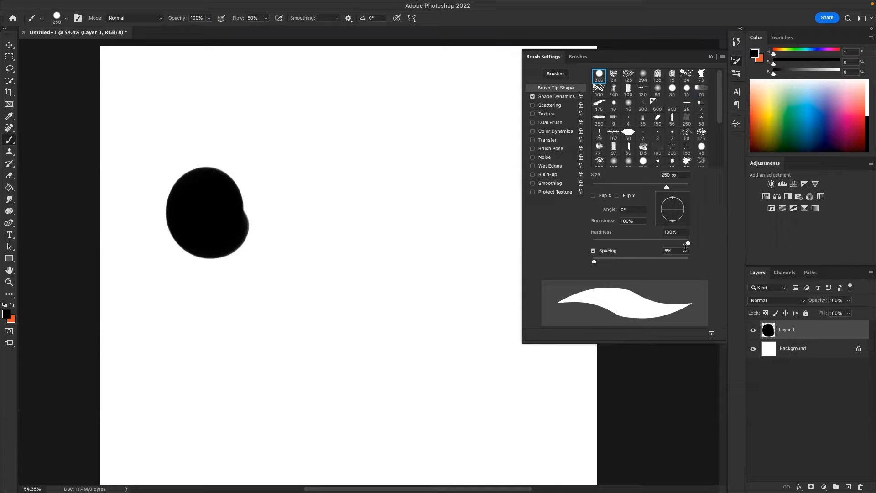
- Set the brush hardness to 0% and paint a soft-edged black blob to the right of the hard-edged one
left_click_drag(688, 242, 577, 239)
mouse_move(328, 211)
left_mouse_down()
mouse_move(360, 173)
mouse_move(320, 248)
left_mouse_up()
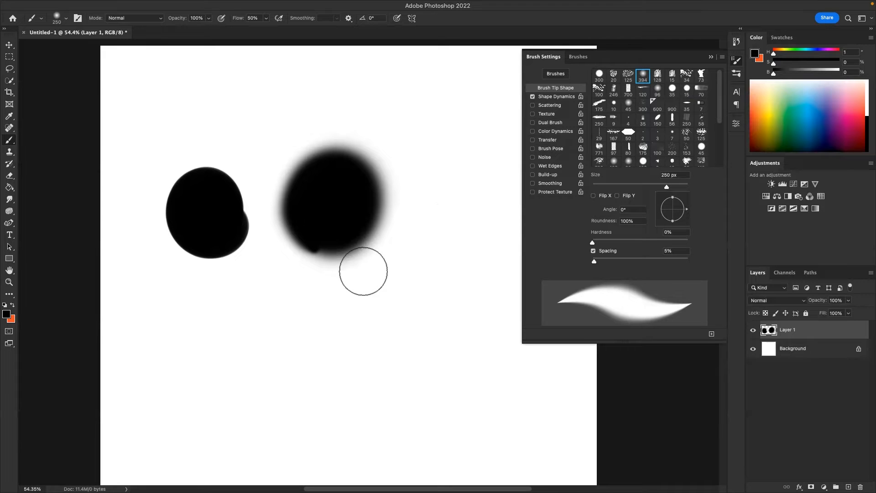
left_click_drag(319, 325, 353, 338)
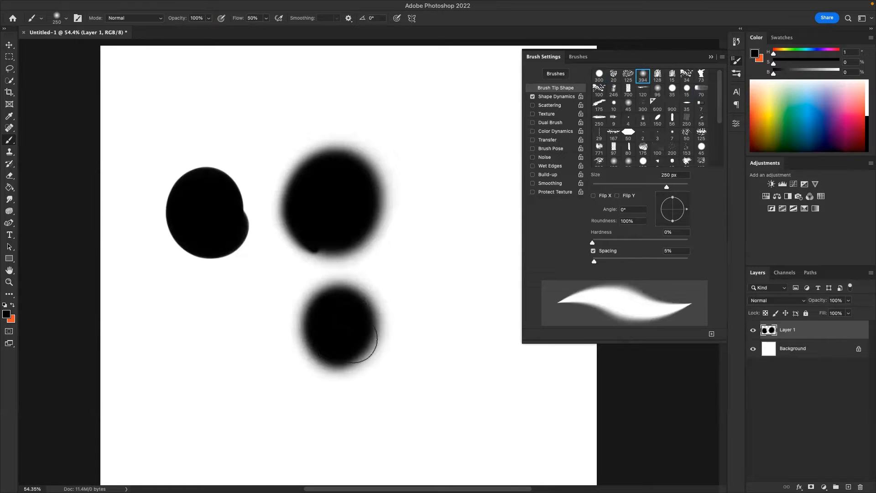
key("super+z")
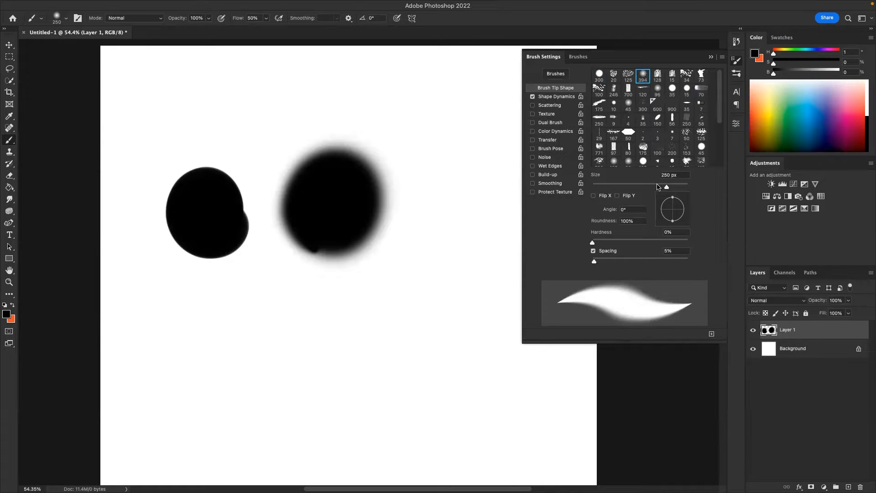
- Set the brush hardness to 100% and reduce the brush size to 80 px
left_click_drag(592, 242, 688, 242)
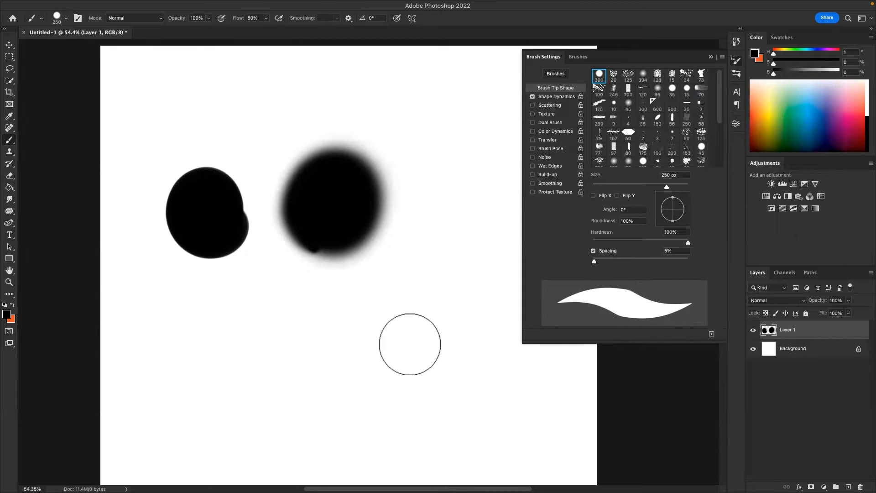
key("bracketleft")
key("bracketleft")
key("bracketleft")
key("bracketleft")
key("bracketleft")
key("bracketleft")
key("bracketleft")
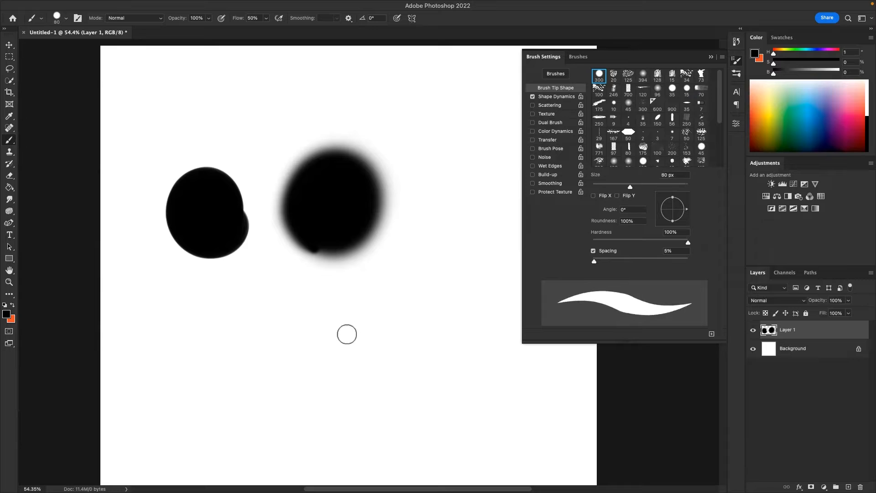
- Enlarge the brush to 1000 px, try a stroke on the lower canvas and undo it
key("bracketright")
key("bracketright")
key("bracketright")
key("bracketright")
key("bracketright")
key("bracketright")
key("bracketright")
key("bracketright")
key("bracketright")
key("bracketright")
key("bracketright")
key("bracketright")
key("bracketright")
key("bracketright")
key("bracketright")
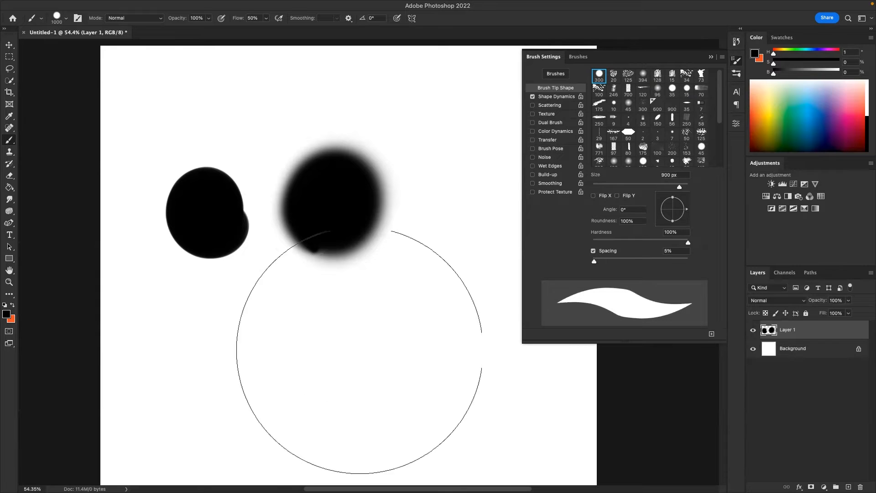
mouse_move(359, 351)
left_mouse_down()
mouse_move(370, 380)
mouse_move(385, 361)
left_mouse_up()
key("ctrl+z")
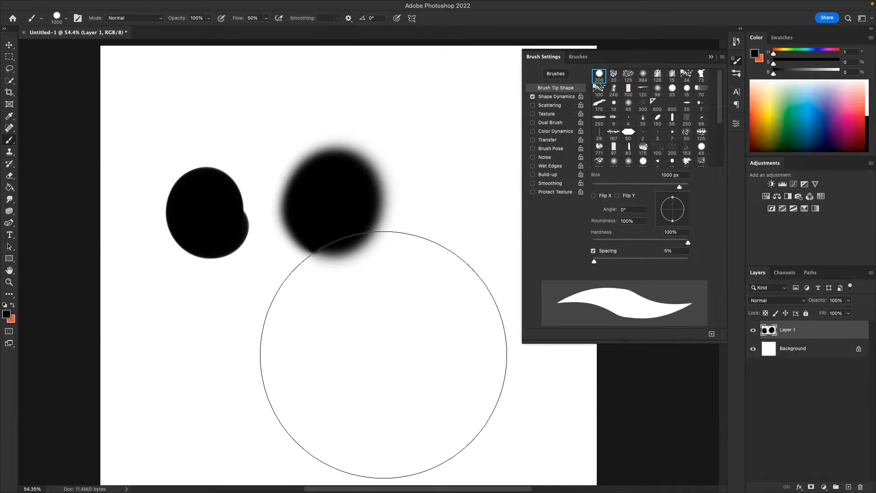
- Review the selected preset in General Brushes and open the Shape Dynamics options of the brush
left_click(585, 55)
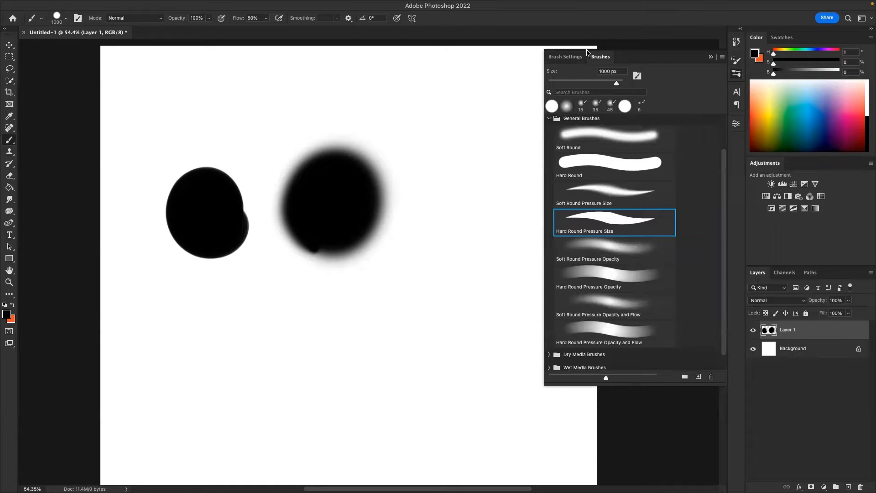
left_click(573, 55)
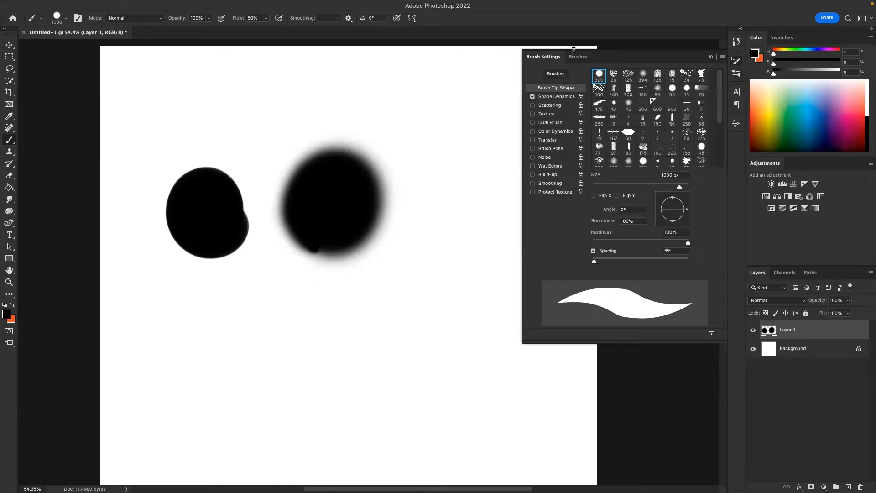
left_click(560, 97)
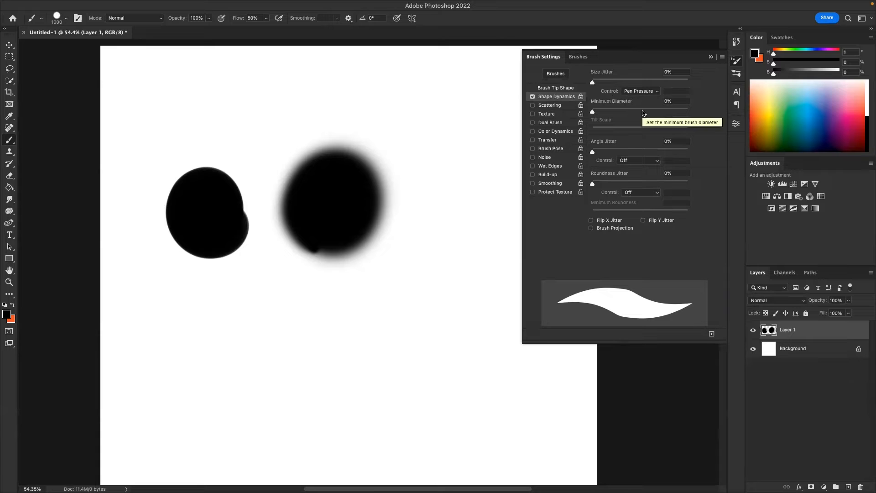
- Reduce the brush size to 80 px
key("bracketleft")
key("bracketleft")
key("bracketleft")
key("bracketleft")
key("bracketleft")
key("bracketleft")
key("bracketleft")
key("bracketleft")
key("bracketleft")
key("bracketleft")
key("bracketleft")
key("bracketleft")
key("bracketleft")
key("bracketleft")
key("bracketleft")
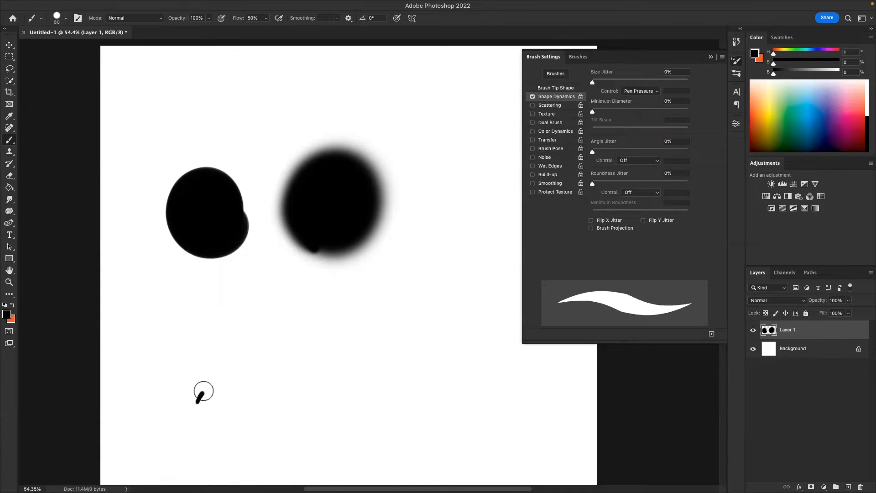
- Undo the short trial strokes and paint a tapered wavy stroke and a thick, nearly horizontal stroke below the blobs
left_click_drag(196, 402, 248, 379)
left_click(262, 384)
key("super+z")
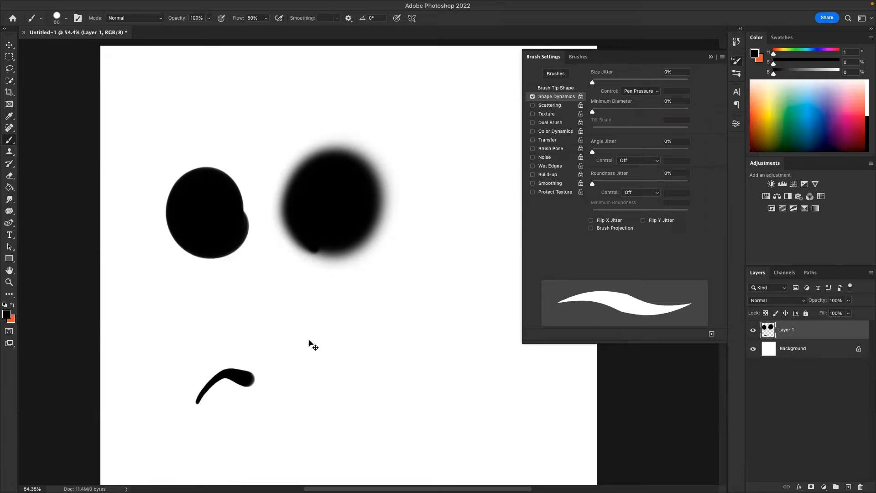
key("super+z")
mouse_move(172, 409)
left_mouse_down()
mouse_move(210, 378)
mouse_move(304, 393)
mouse_move(411, 349)
left_mouse_up()
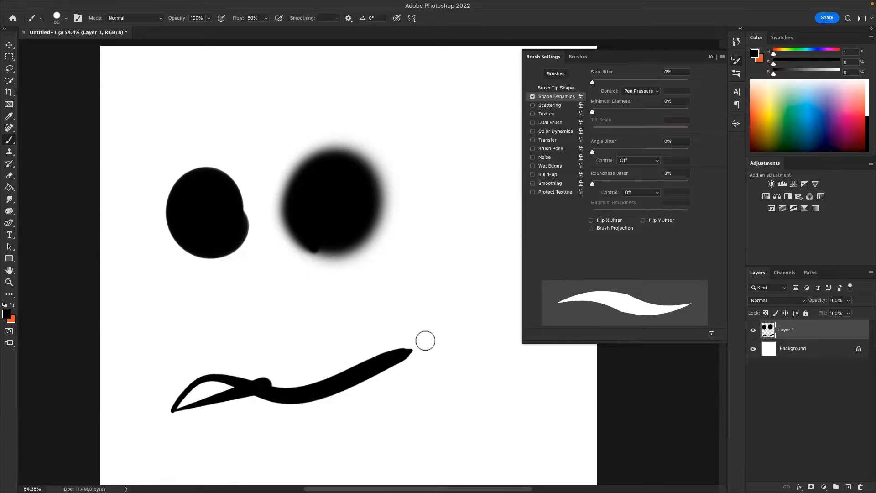
left_click_drag(256, 332, 484, 306)
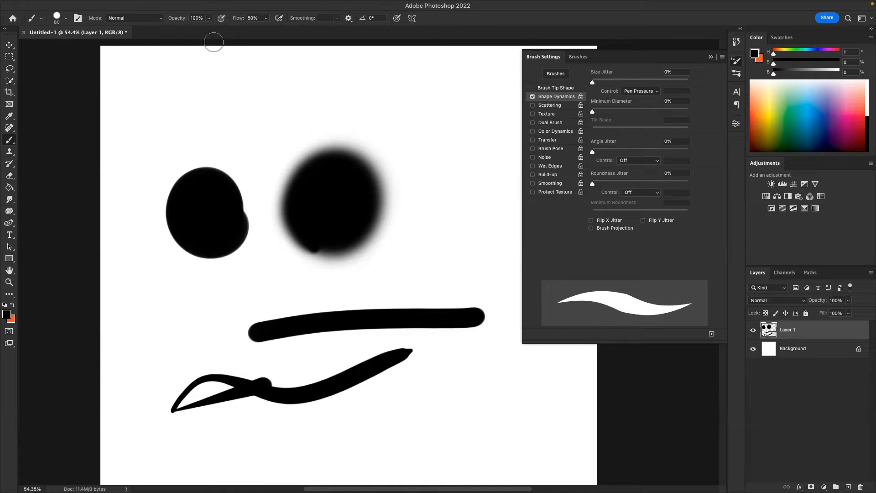
- Set the brush opacity to 48% and size to 175 px, and paint two overlapping translucent blobs in the canvas's upper right
left_click_drag(178, 19, 195, 18)
type("48")
key("Return")
key("bracketright")
key("bracketright")
key("bracketright")
key("bracketright")
key("bracketright")
mouse_move(445, 126)
left_mouse_down()
mouse_move(445, 138)
mouse_move(461, 112)
left_mouse_up()
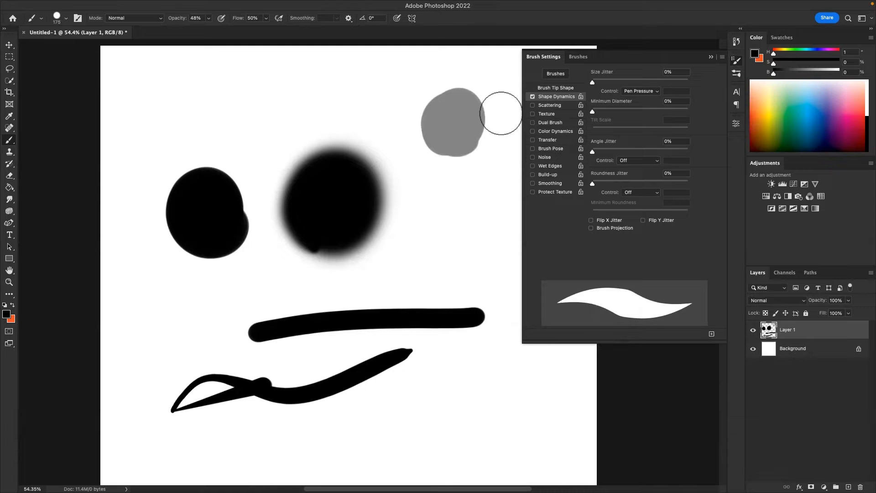
mouse_move(457, 153)
left_mouse_down()
mouse_move(448, 172)
mouse_move(454, 147)
left_mouse_up()
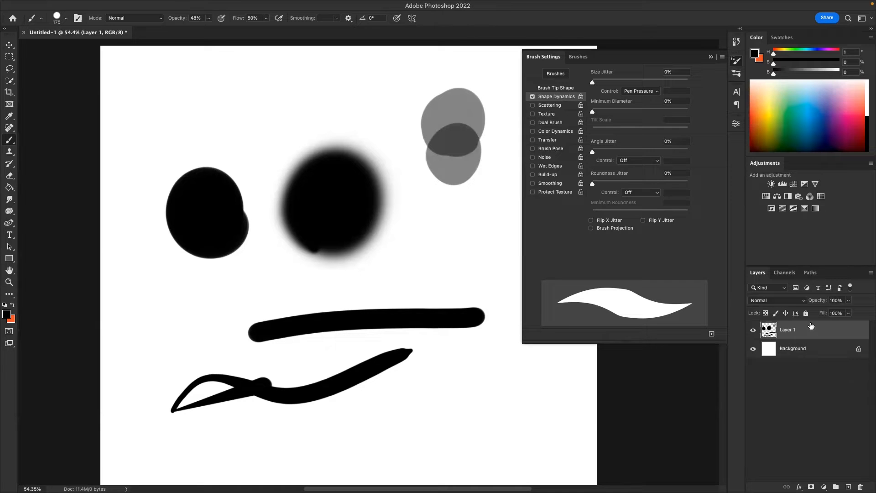
- Hide Layer 1, add a new layer above it and view the available layer blend modes
left_click(752, 330)
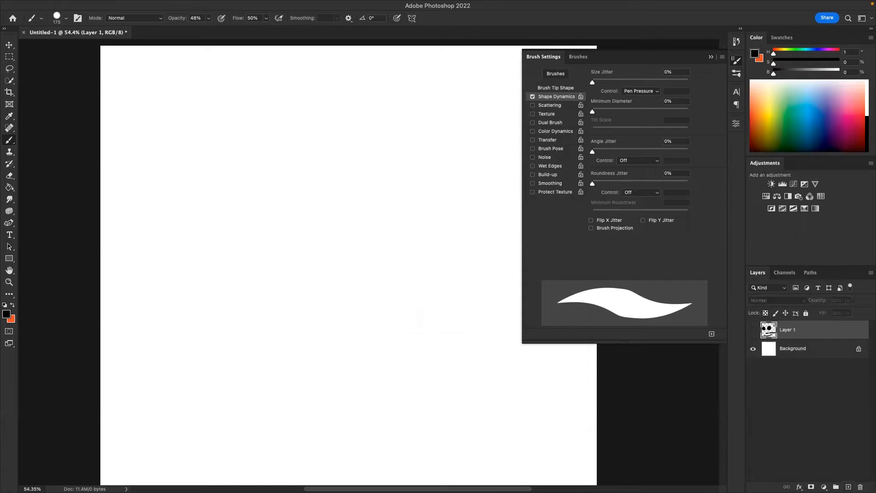
left_click(848, 486)
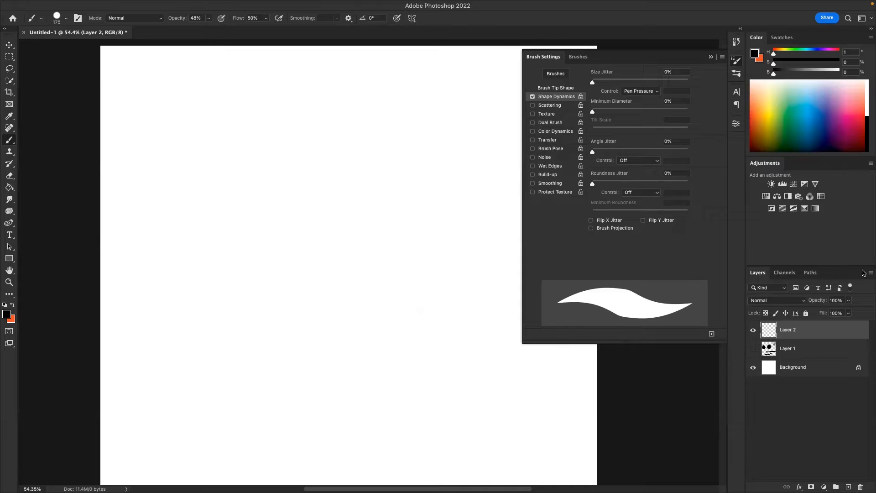
left_click(802, 303)
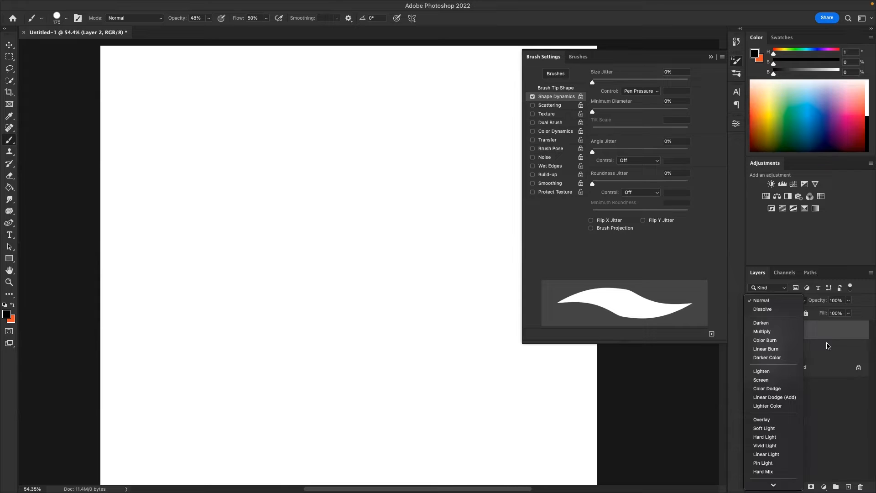
left_click(841, 335)
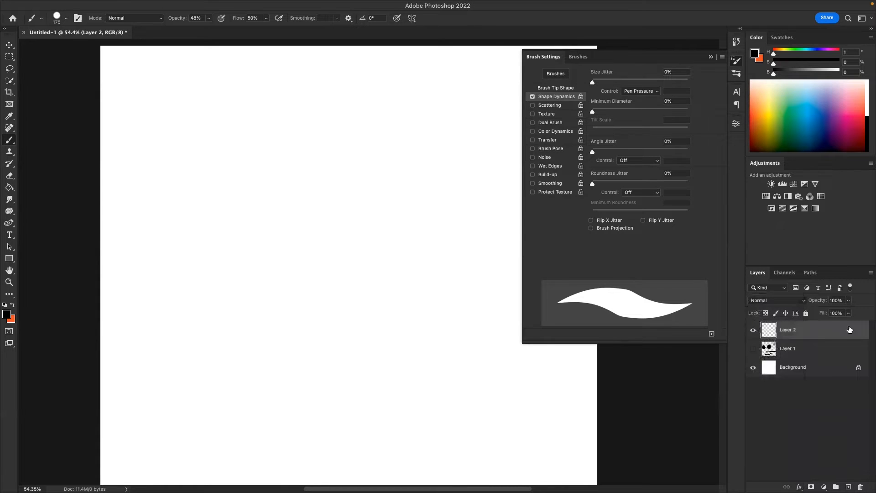
- Undo a translucent trial blob, set the brush opacity to 100% and paint a solid black blob on Layer 2
mouse_move(338, 200)
left_mouse_down()
mouse_move(318, 196)
mouse_move(348, 201)
left_mouse_up()
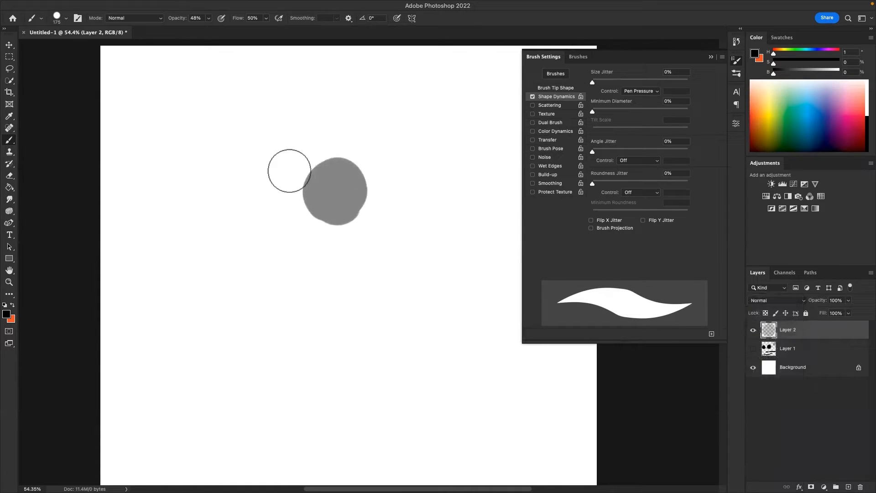
key("ctrl+z")
left_click_drag(176, 19, 218, 18)
mouse_move(296, 188)
left_mouse_down()
mouse_move(309, 191)
mouse_move(303, 195)
mouse_move(320, 178)
left_mouse_up()
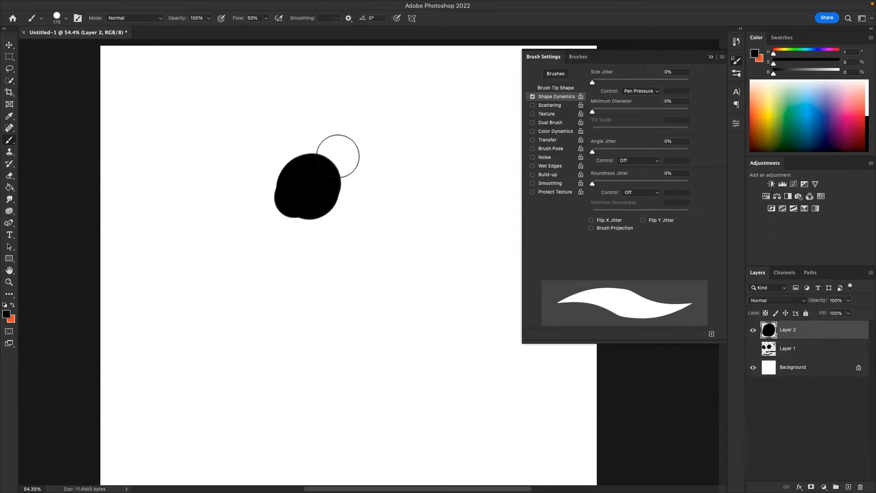
- Add a new layer below Layer 2 and paint an orange blob on it that overlaps the black one
left_click(831, 348)
left_click(848, 486)
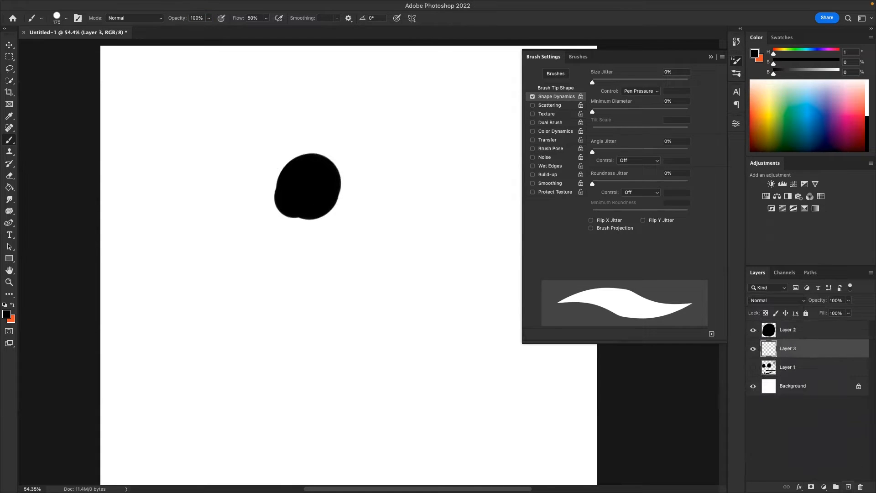
left_click(12, 304)
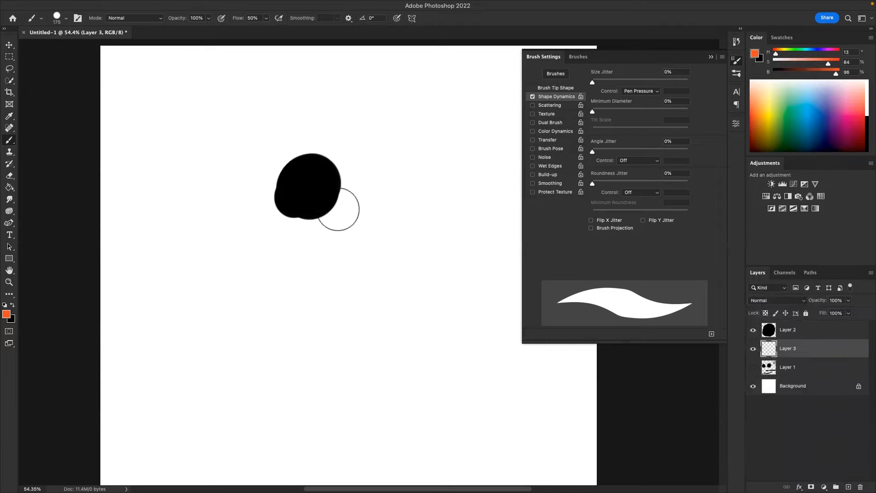
mouse_move(303, 224)
left_mouse_down()
mouse_move(315, 242)
mouse_move(335, 205)
mouse_move(347, 217)
left_mouse_up()
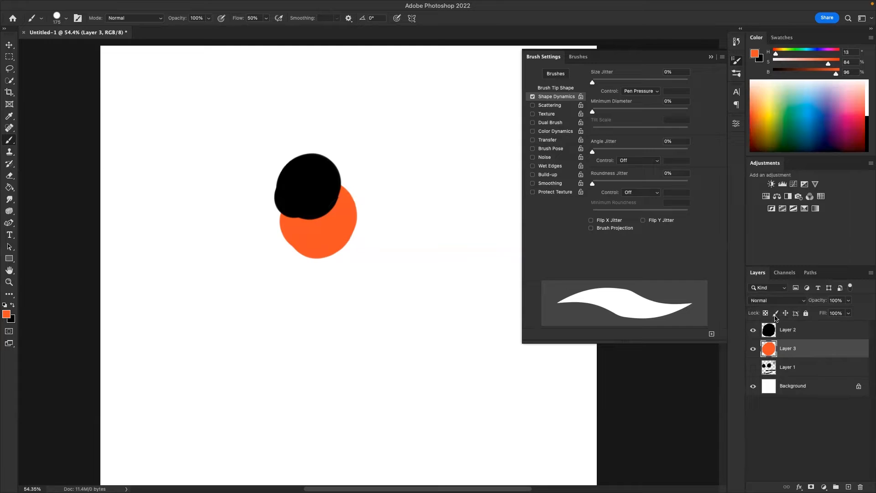
- Delete the black blob's Layer 2, add a new layer above Layer 3 and paint an orange blob overlapping the existing one
left_click(823, 326)
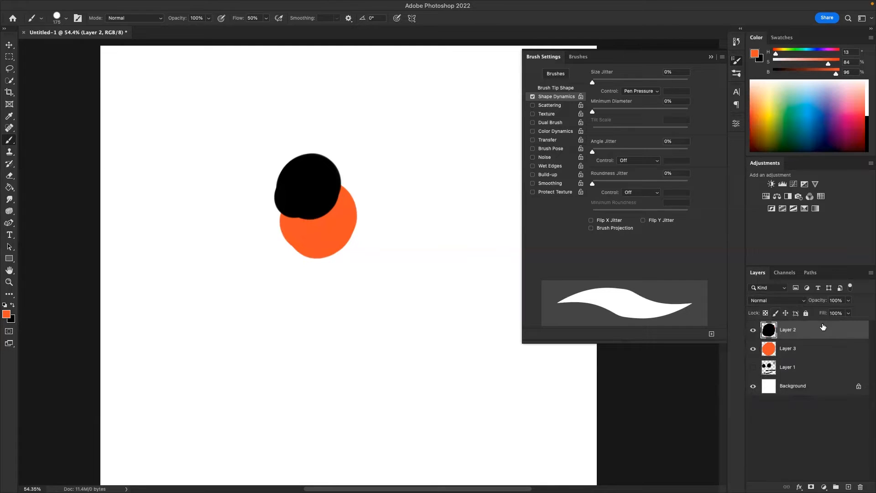
left_click_drag(765, 331, 861, 485)
left_click(848, 486)
mouse_move(301, 160)
left_mouse_down()
mouse_move(293, 170)
mouse_move(300, 181)
mouse_move(307, 142)
mouse_move(349, 161)
left_mouse_up()
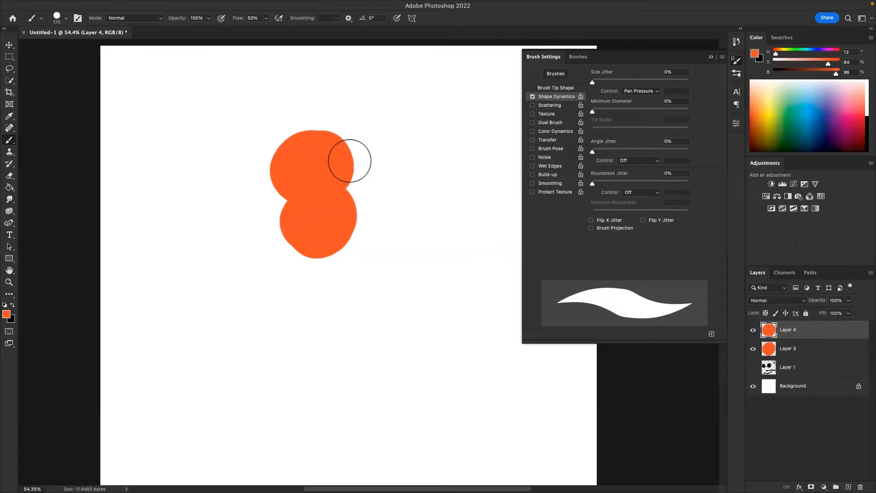
- Set Layer 4's blend mode to Multiply and move its blob slightly down over the lower orange blob
left_click(806, 352)
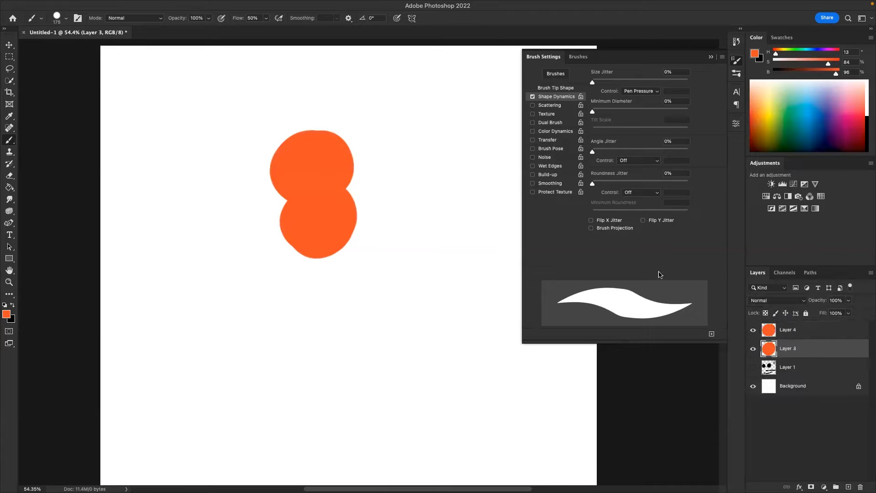
left_click(793, 329)
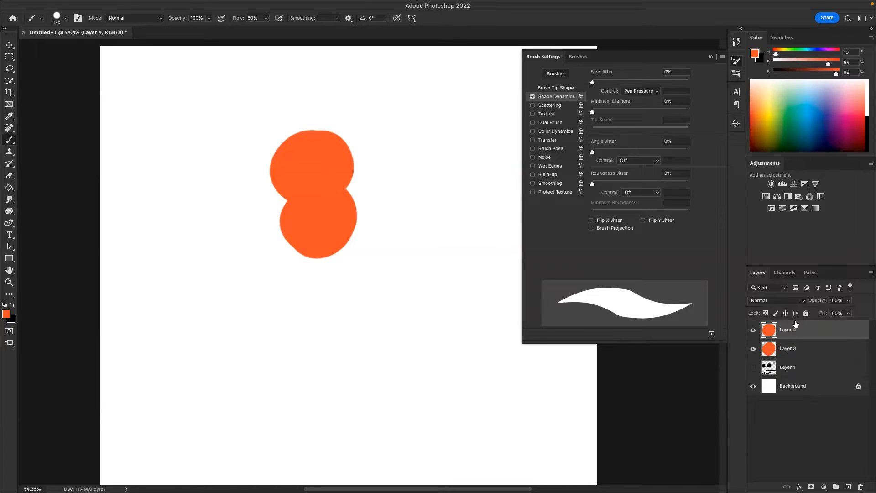
left_click(786, 301)
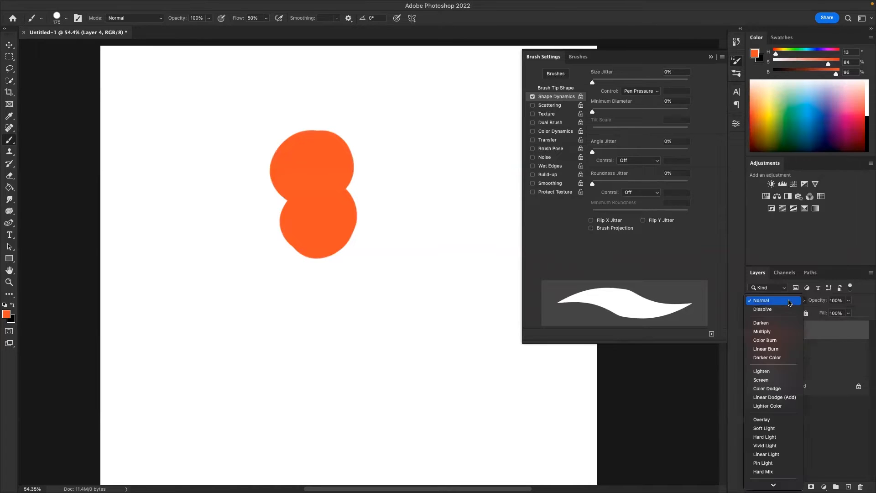
left_click(782, 333)
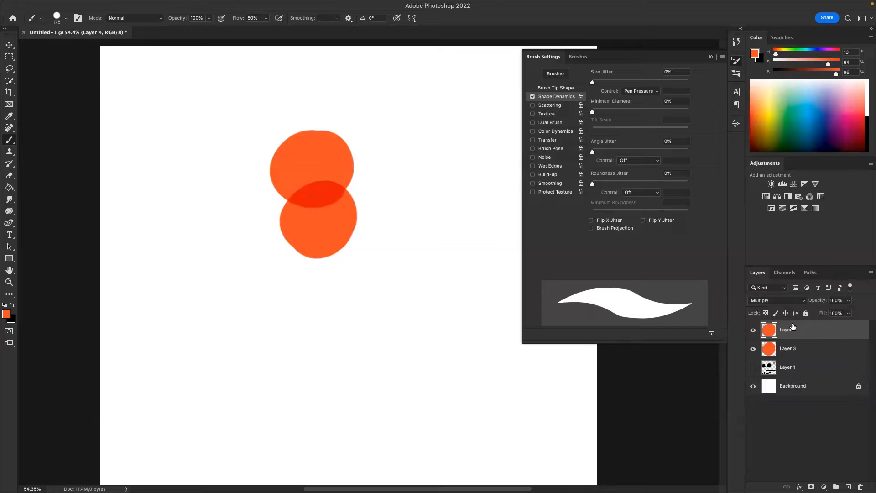
key("v")
left_click_drag(327, 166, 329, 164)
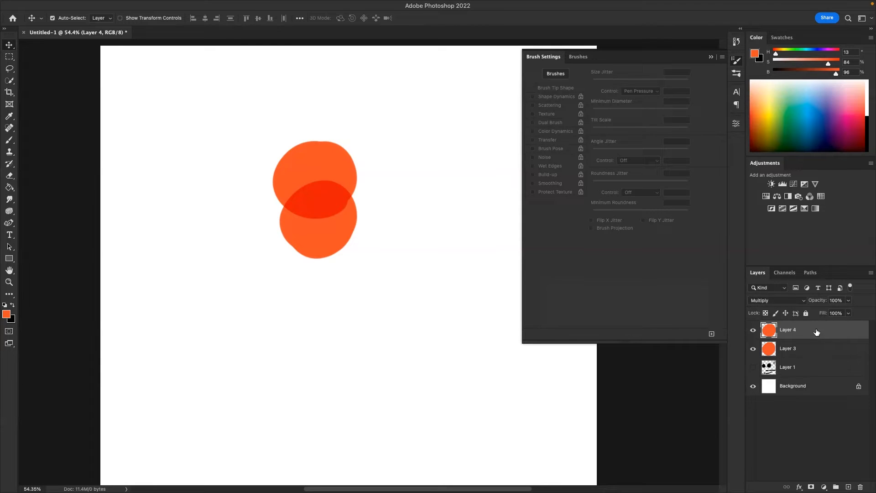
- Set Layer 4's blend mode to Screen
left_click(793, 303)
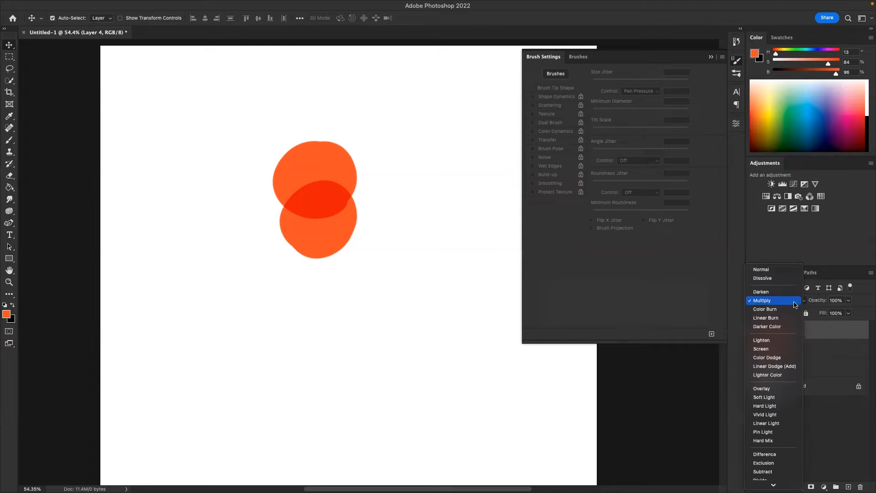
left_click(790, 349)
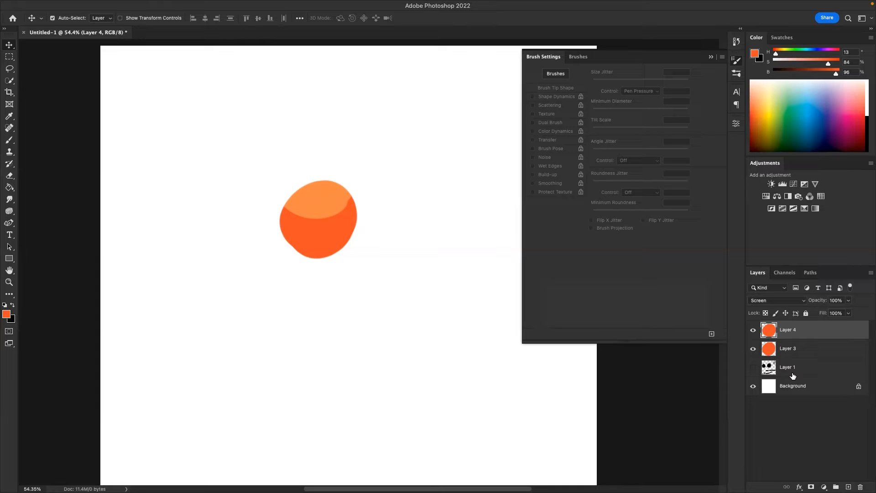
left_click(812, 392)
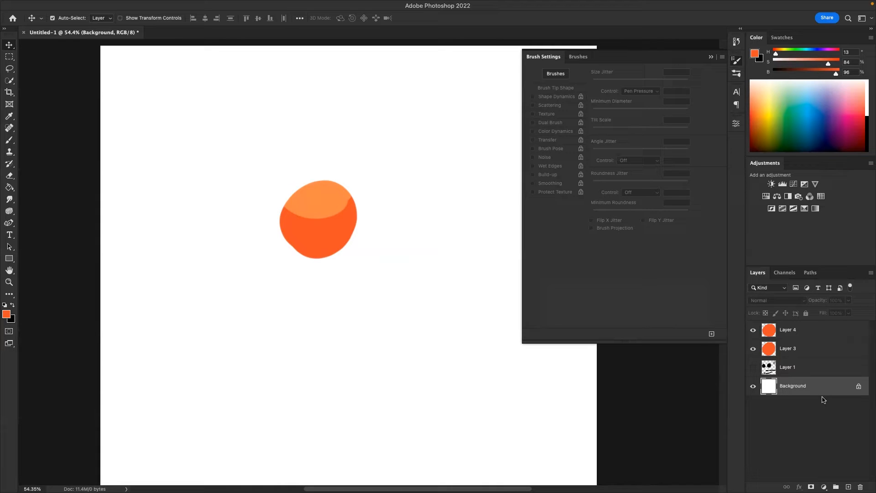
left_click(801, 331)
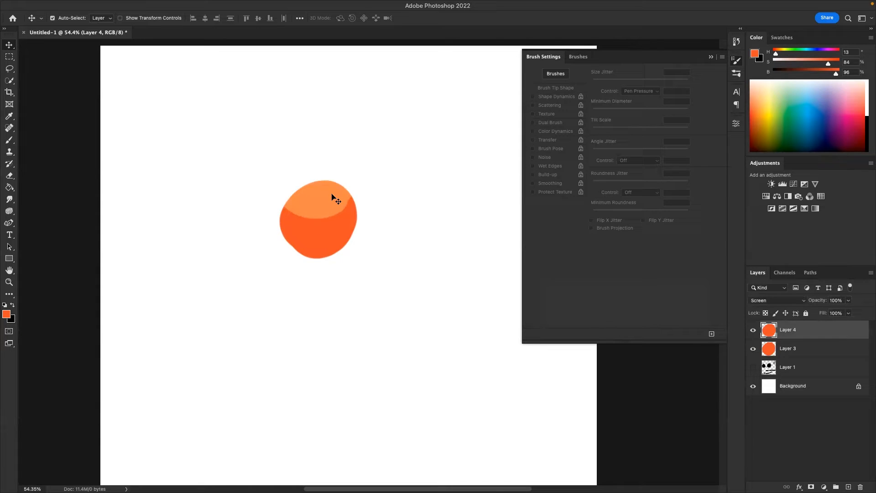
- Set Layer 4's blend mode to Overlay
left_click(802, 301)
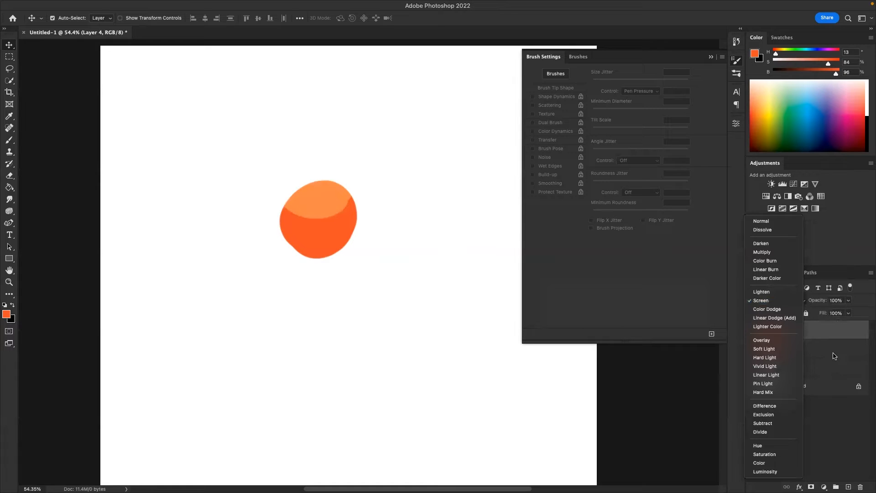
left_click(789, 343)
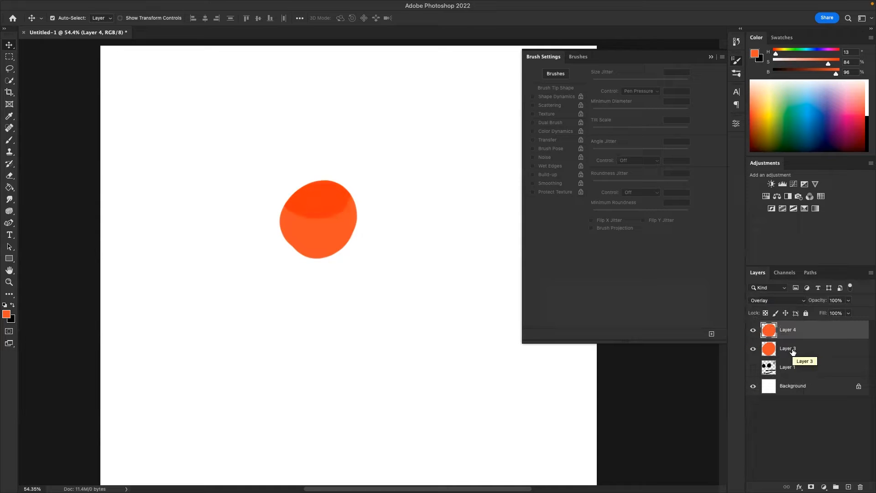
left_click(808, 348)
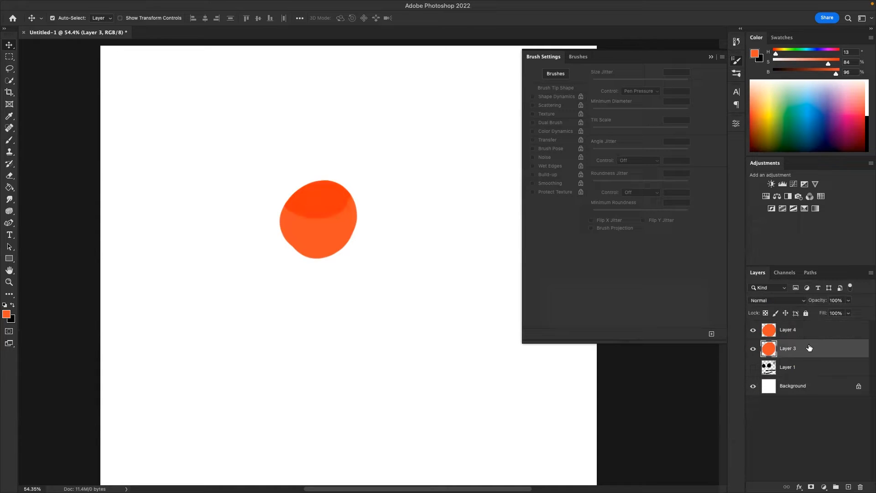
left_click(798, 336, "shift")
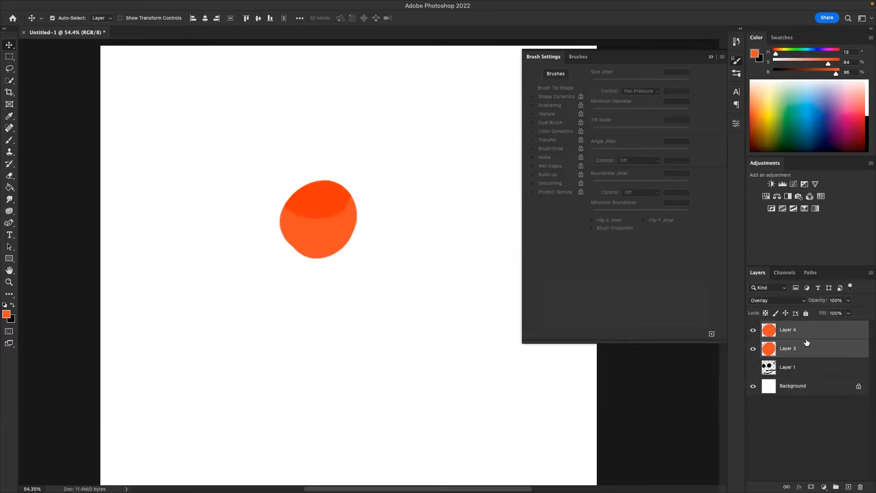
- Paint two more orange blobs on Layer 3, one in the canvas's lower left and one in its lower right
left_click(808, 354)
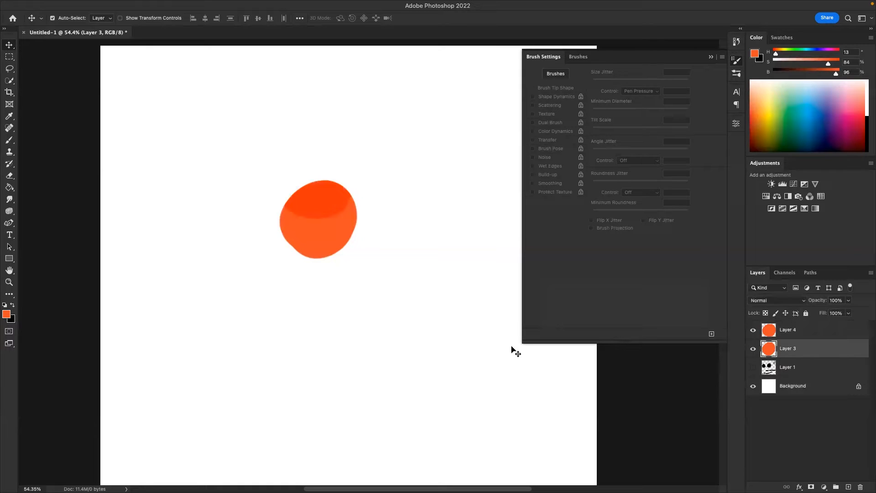
key("b")
mouse_move(201, 381)
left_mouse_down()
mouse_move(191, 380)
mouse_move(206, 365)
left_mouse_up()
mouse_move(453, 381)
left_mouse_down()
mouse_move(443, 366)
mouse_move(426, 369)
mouse_move(421, 384)
mouse_move(467, 353)
left_mouse_up()
- Add a new Multiply layer above Layer 4 and paint an orange blob overlapping the top of the lower-left blob
left_click(802, 332)
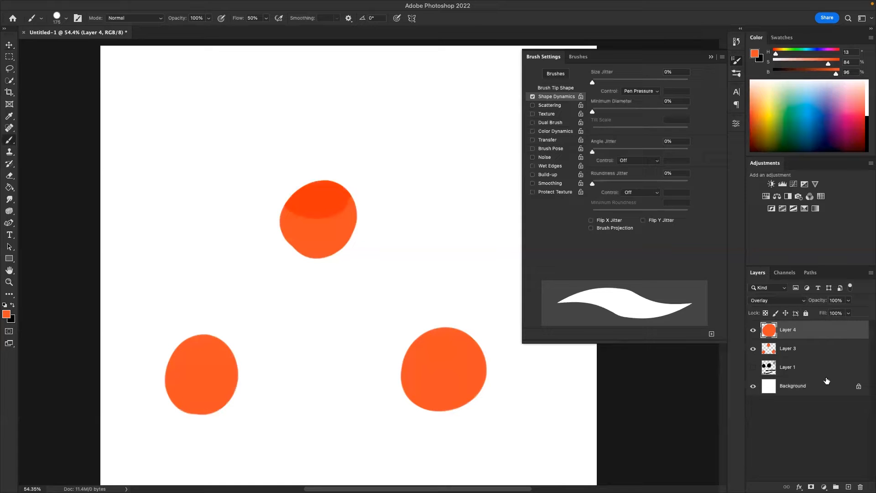
left_click(848, 486)
left_click(775, 300)
left_click(775, 331)
mouse_move(210, 327)
left_mouse_down()
mouse_move(210, 313)
mouse_move(191, 329)
mouse_move(210, 302)
left_mouse_up()
- Add a new Screen layer on top and paint an orange blob overlapping the top of the lower-right blob
left_click(848, 486)
left_click(775, 300)
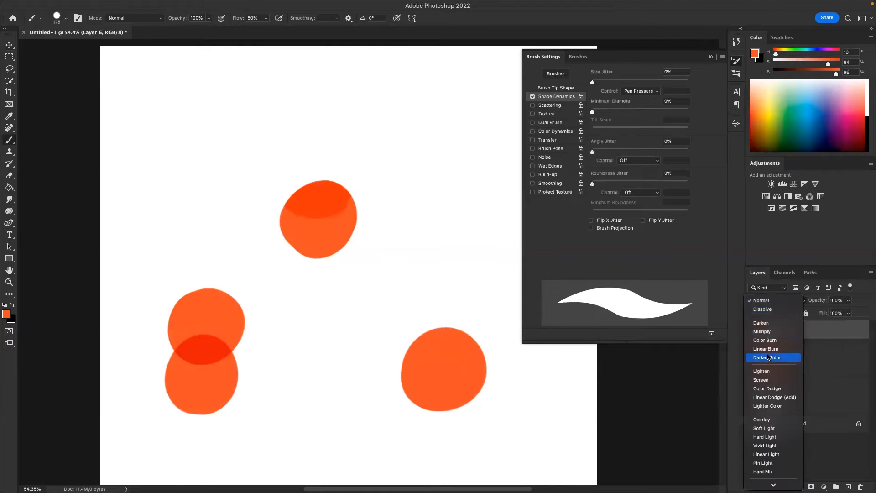
left_click(776, 380)
mouse_move(449, 328)
left_mouse_down()
mouse_move(423, 326)
mouse_move(423, 340)
mouse_move(509, 347)
left_mouse_up()
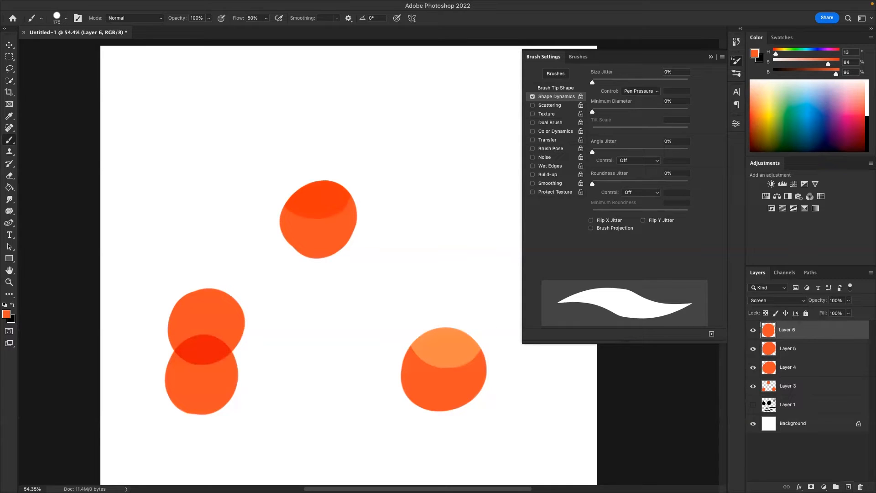
- Add a new Normal layer on top and paint a solid orange blob in the canvas's upper right
left_click(848, 486)
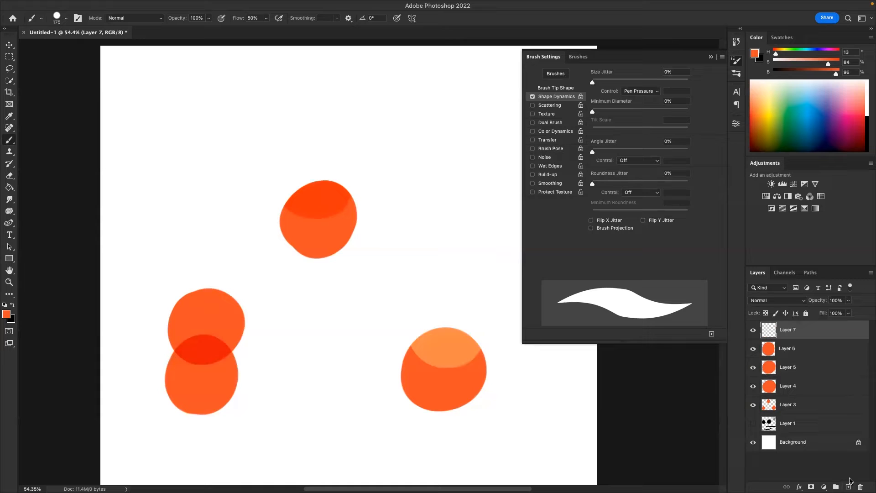
mouse_move(441, 216)
left_mouse_down()
mouse_move(442, 189)
mouse_move(480, 203)
left_mouse_up()
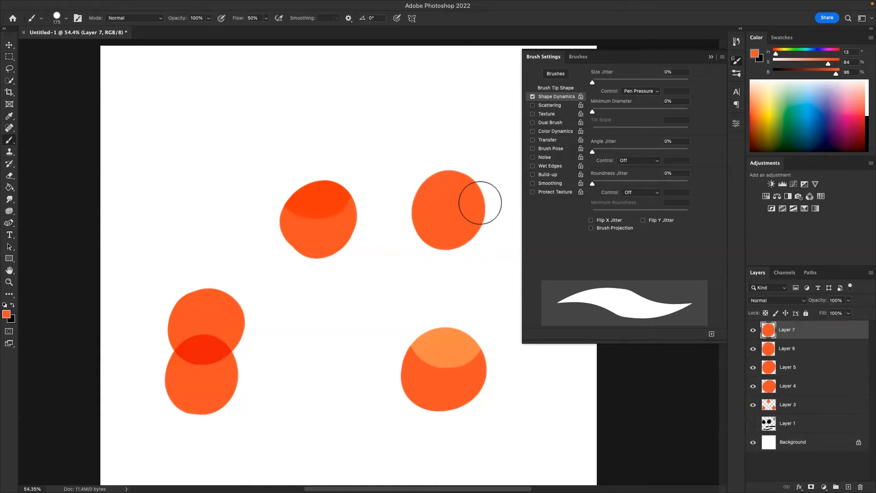
- Add a new Overlay layer on top and paint over the upper-right blob with the Soft Round brush
left_click(848, 486)
left_click(778, 300)
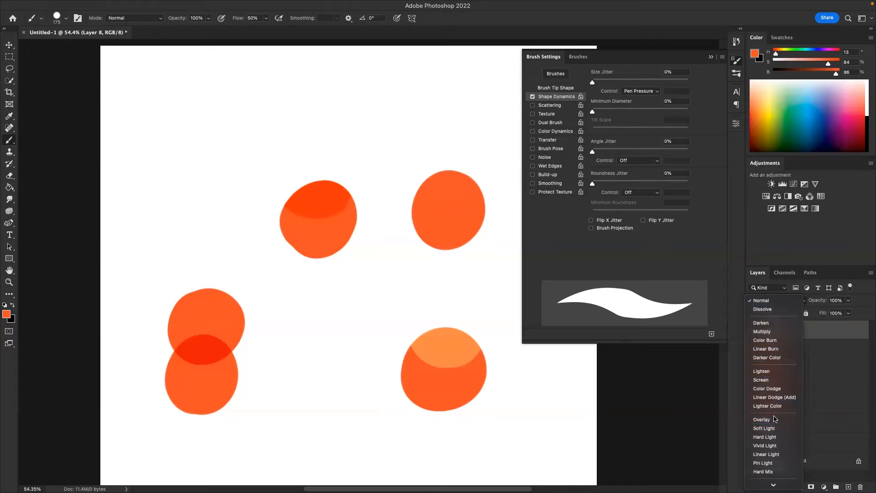
left_click(762, 419)
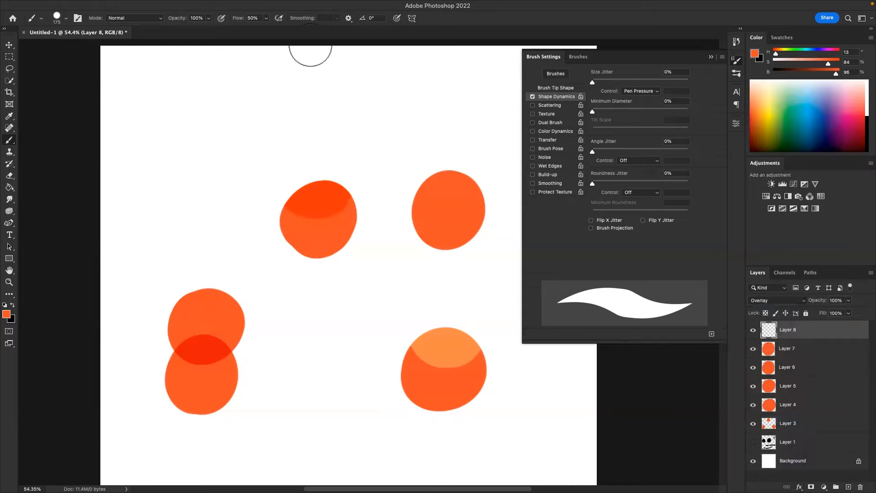
left_click(578, 56)
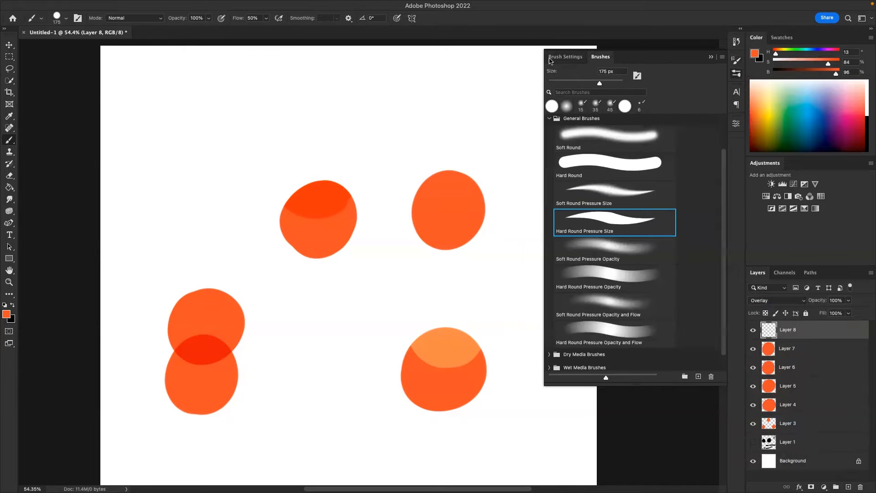
left_click(603, 142)
mouse_move(456, 202)
left_mouse_down()
mouse_move(459, 226)
mouse_move(442, 238)
mouse_move(425, 202)
mouse_move(439, 175)
mouse_move(468, 190)
mouse_move(469, 227)
mouse_move(439, 238)
mouse_move(484, 221)
left_mouse_up()
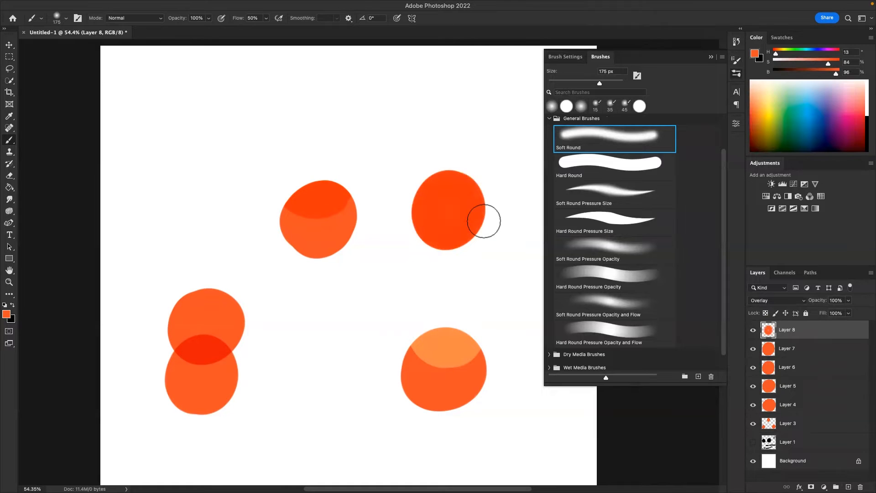
- Fill the Background layer with the grey-blue foreground color 656c85 using the Paint Bucket
left_click(807, 461)
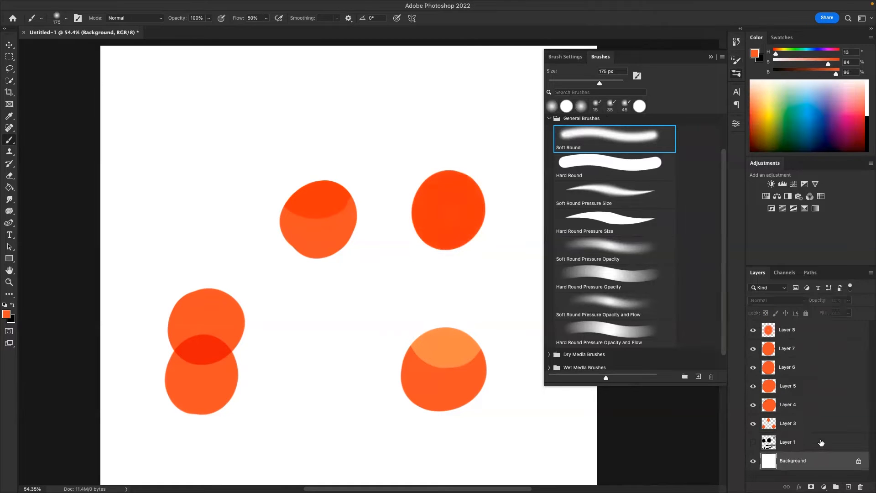
key("g")
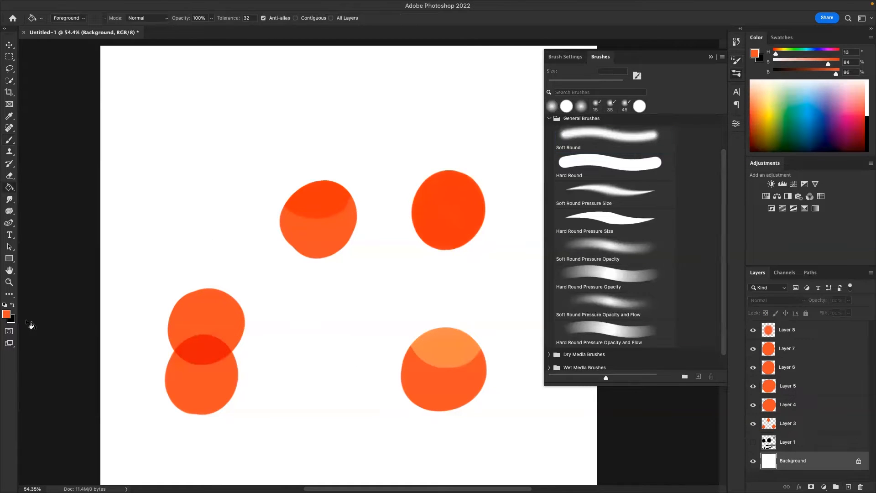
left_click(13, 305)
left_click(7, 314)
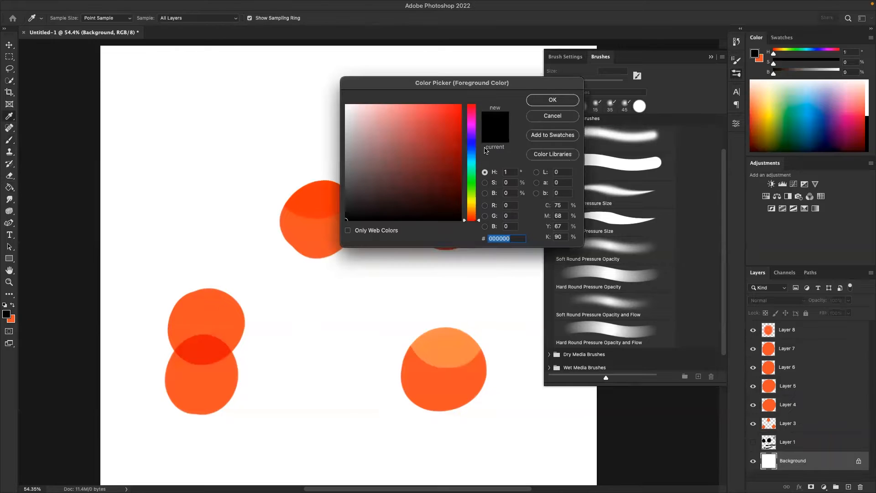
left_click(471, 147)
mouse_move(357, 165)
left_mouse_down()
mouse_move(370, 148)
mouse_move(373, 160)
left_mouse_up()
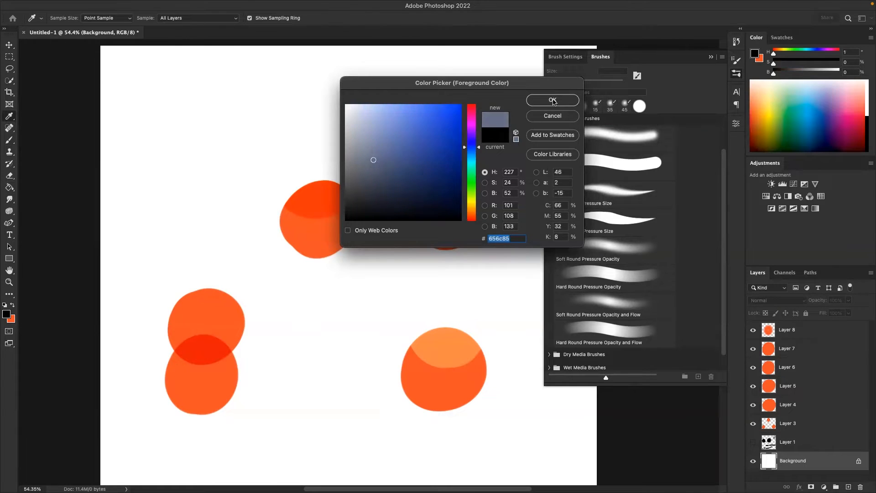
left_click(552, 100)
left_click(474, 174)
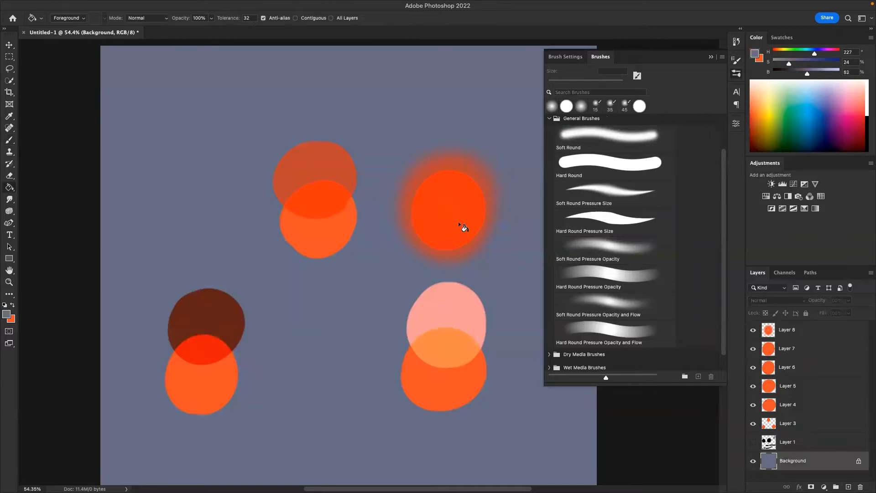
- Preview alternative blend modes on Layer 8 over the grey-blue background, keeping Overlay
left_click(817, 327)
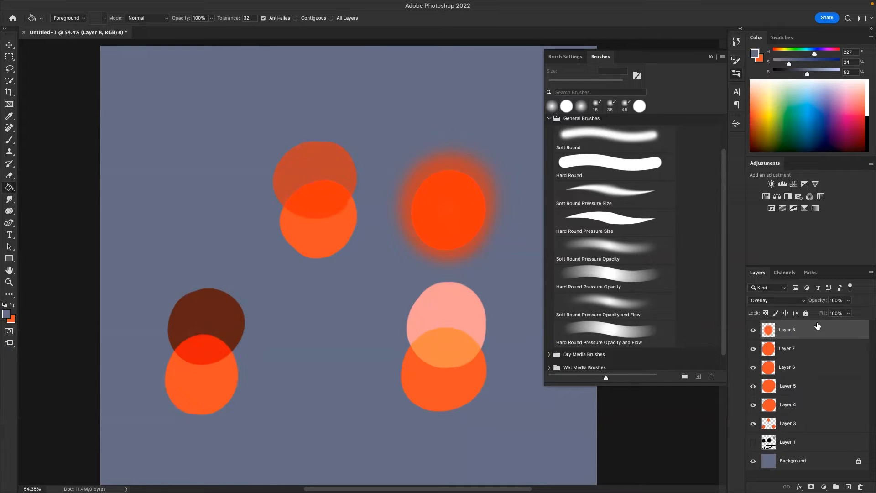
left_click(801, 299)
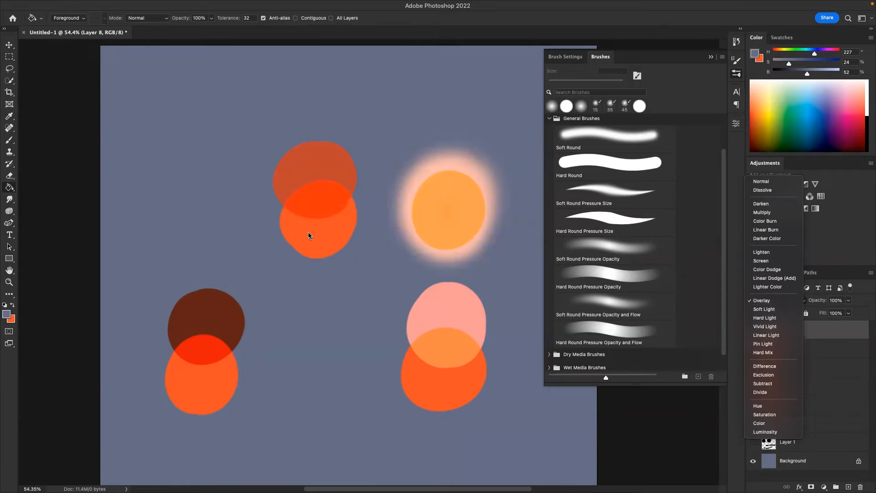
left_click(843, 383)
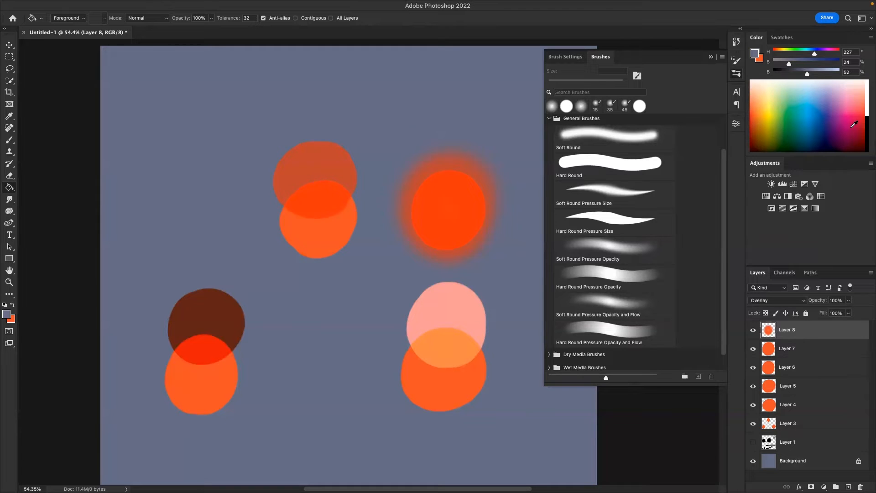
- Enlarge the color spectrum area and set the foreground color's hue to 133
left_click_drag(834, 155, 835, 198)
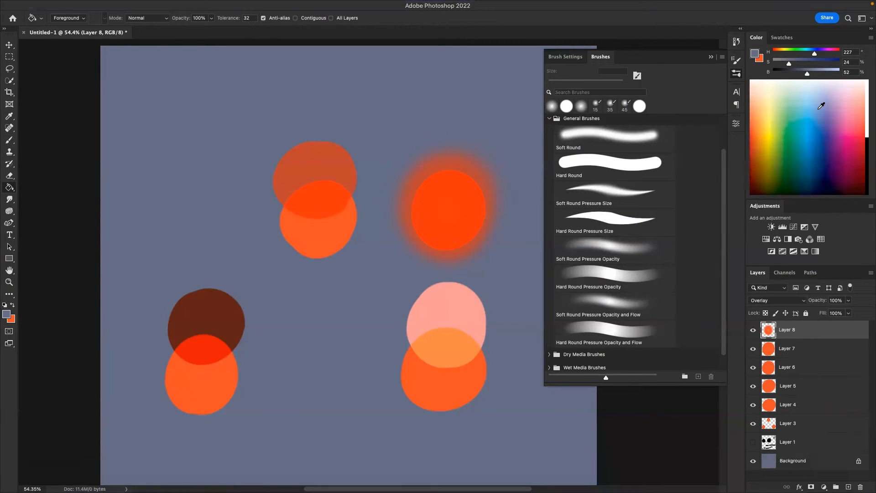
mouse_move(811, 52)
left_mouse_down()
mouse_move(820, 51)
mouse_move(797, 52)
left_mouse_up()
- Add a new layer above Layer 8 and undo a trial fill of it with the grey-green foreground color
left_click(848, 486)
left_click(176, 146)
key("super+z")
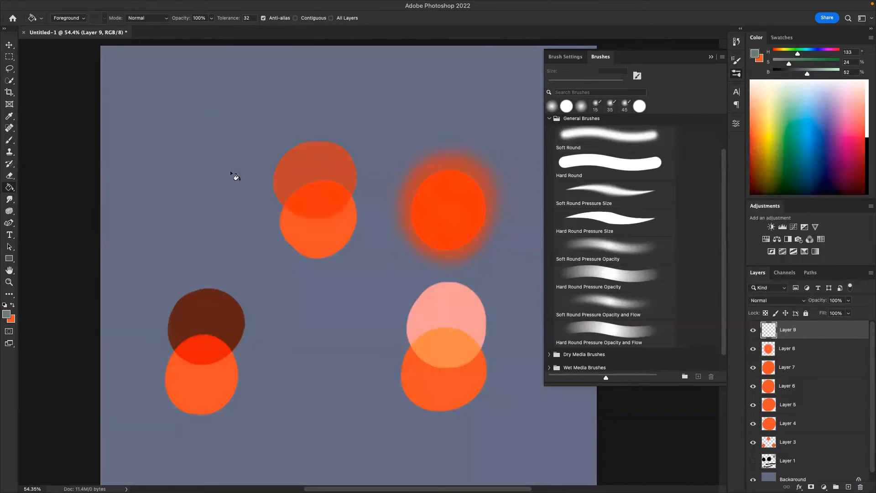
- Paint a grey-green spot and an orange spot on Layer 9 near the canvas's upper left with the 175 px Soft Round brush
key("b")
left_click(190, 139)
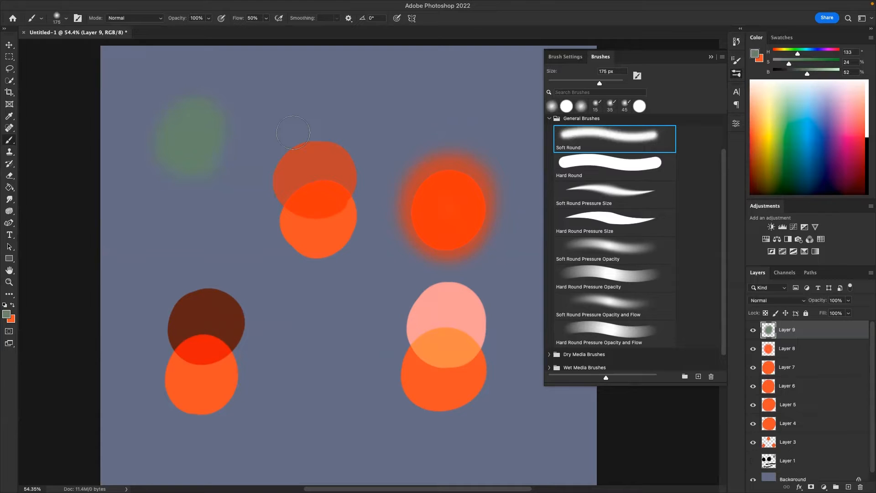
key("x")
left_click_drag(258, 95, 306, 78)
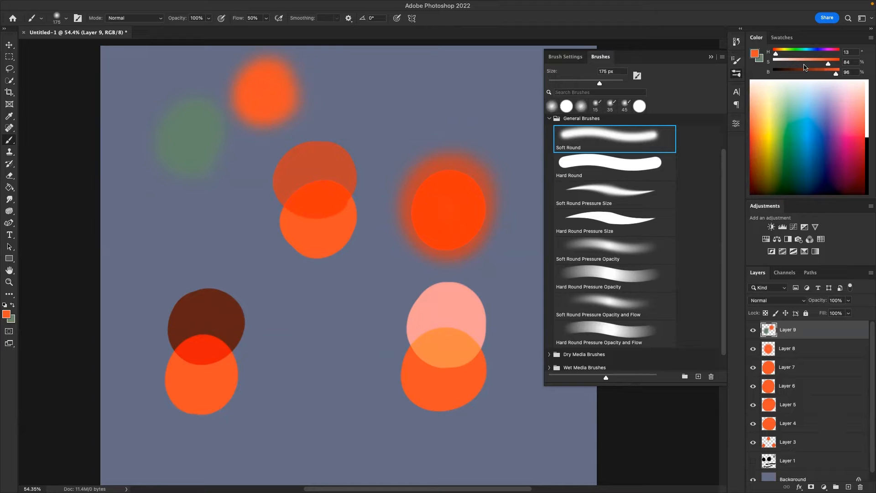
- Paint a pale pink spot at saturation 27 and a dark brown spot at brightness 29, continuing the row beside the orange spot
left_click_drag(825, 64, 792, 64)
mouse_move(344, 86)
left_mouse_down()
mouse_move(371, 87)
mouse_move(390, 70)
left_mouse_up()
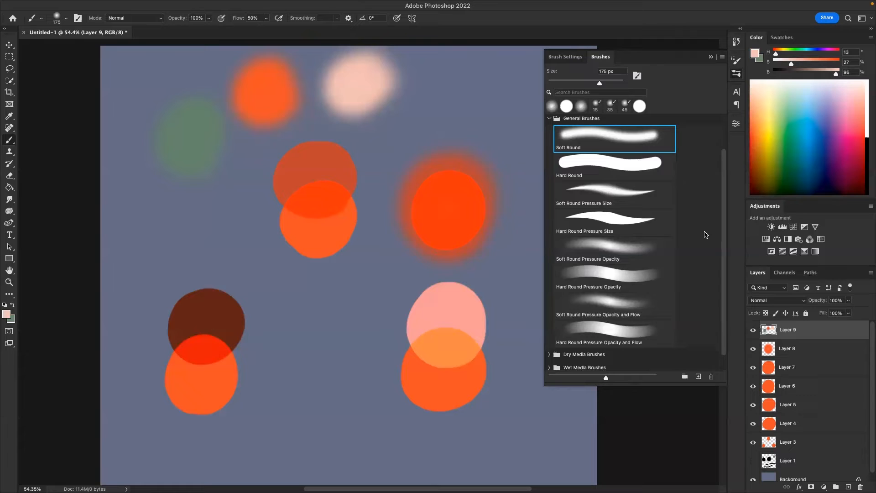
left_click_drag(820, 74, 793, 74)
left_click_drag(449, 89, 458, 82)
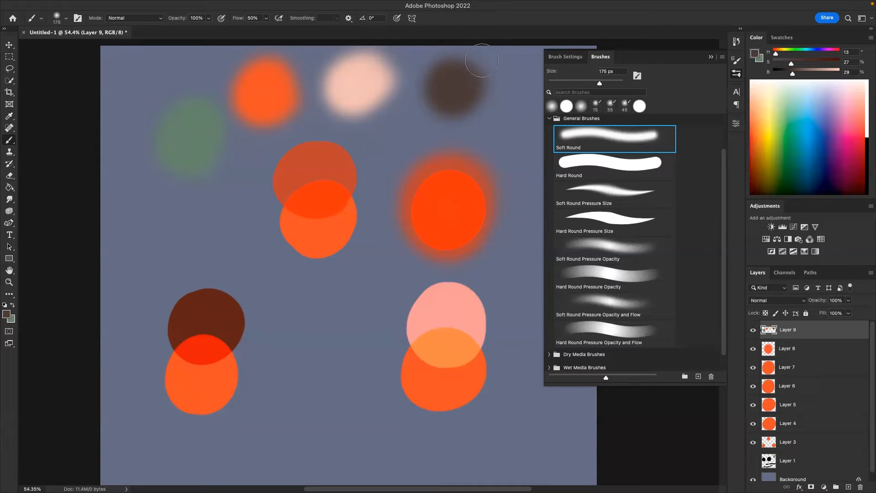
- Choose a purple with hue 259, saturation 67 and brightness 88 using the Hue Cube, and switch the color display to the Color Wheel
left_click_drag(843, 120, 826, 105)
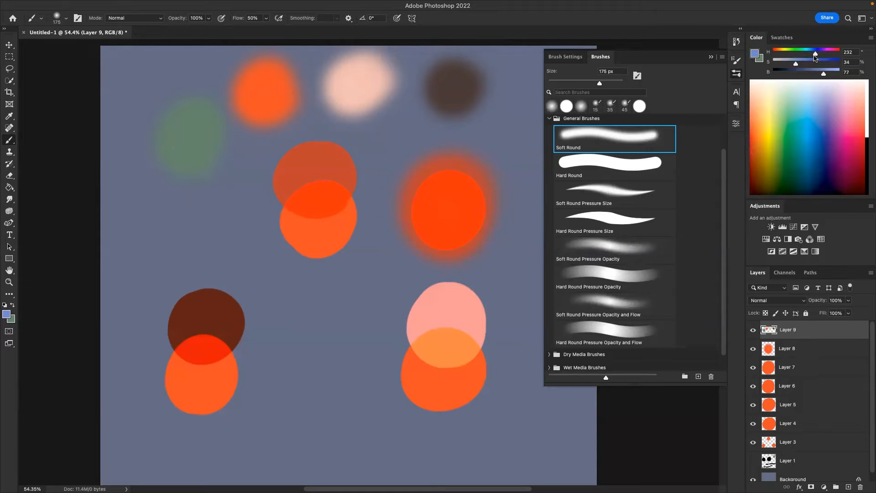
mouse_move(815, 54)
left_mouse_down()
mouse_move(792, 55)
mouse_move(820, 55)
left_mouse_up()
left_click(869, 40)
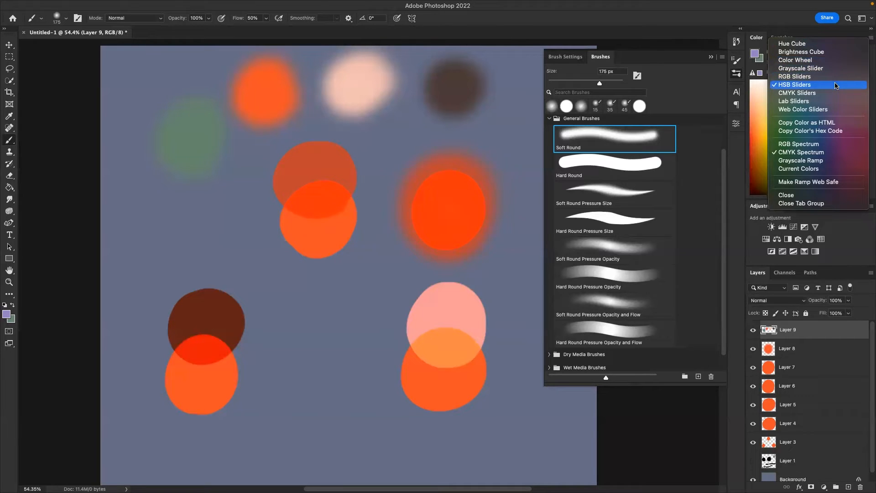
left_click(837, 46)
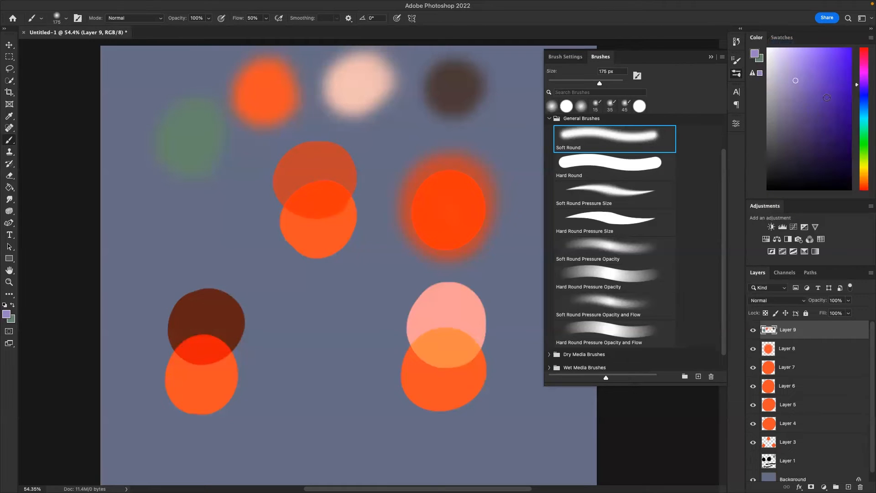
mouse_move(827, 107)
left_mouse_down()
mouse_move(817, 69)
mouse_move(808, 114)
mouse_move(810, 92)
mouse_move(839, 78)
left_mouse_up()
left_click(871, 39)
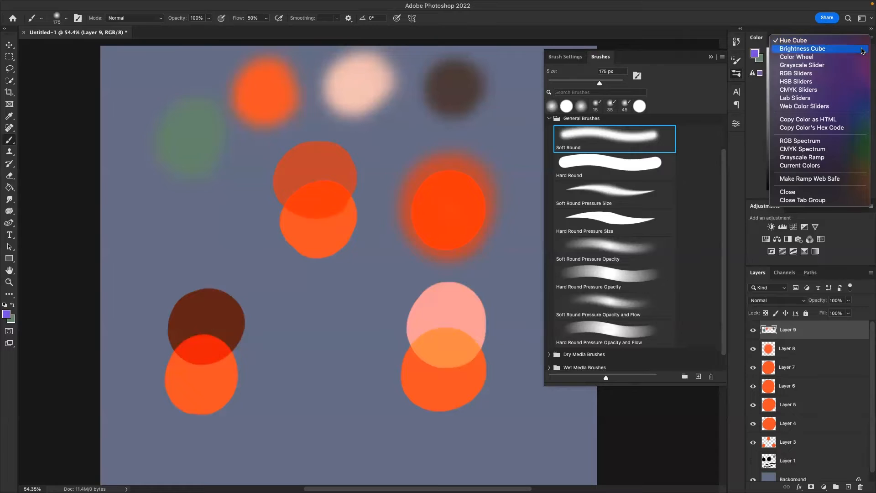
left_click(848, 56)
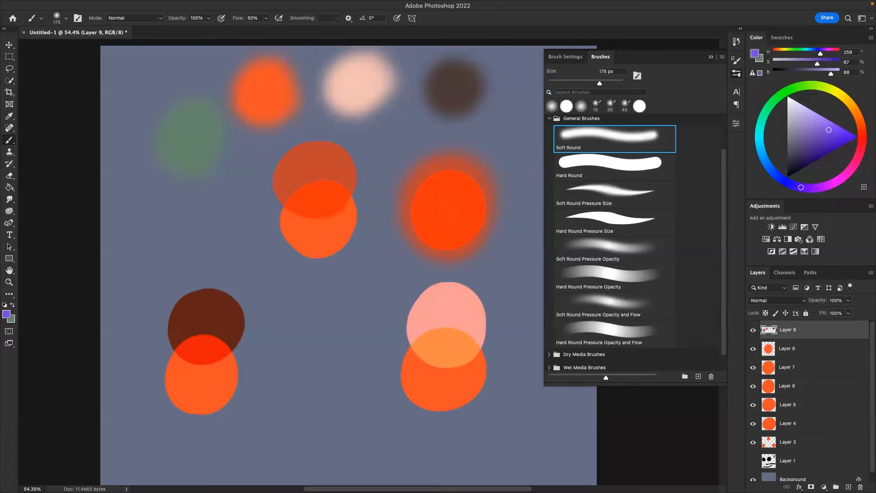
- Start a new swatch from the purple foreground color, cancel it, and return to the color wheel
left_click(793, 39)
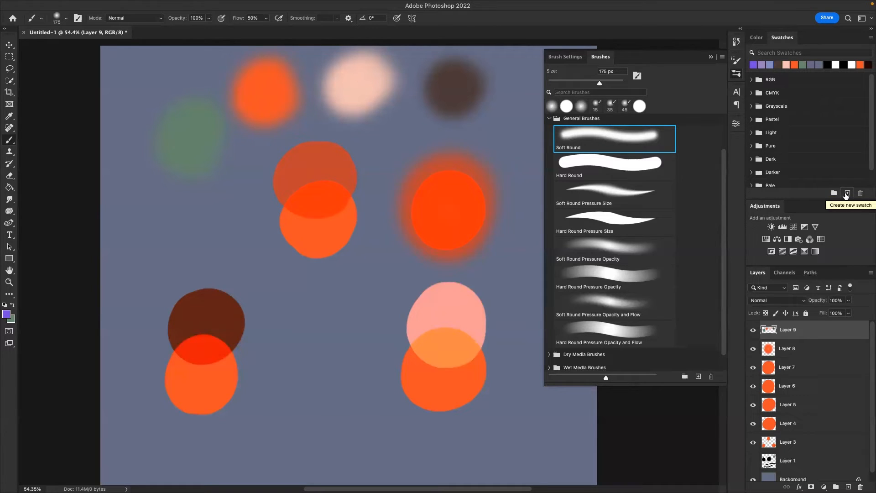
left_click(846, 195)
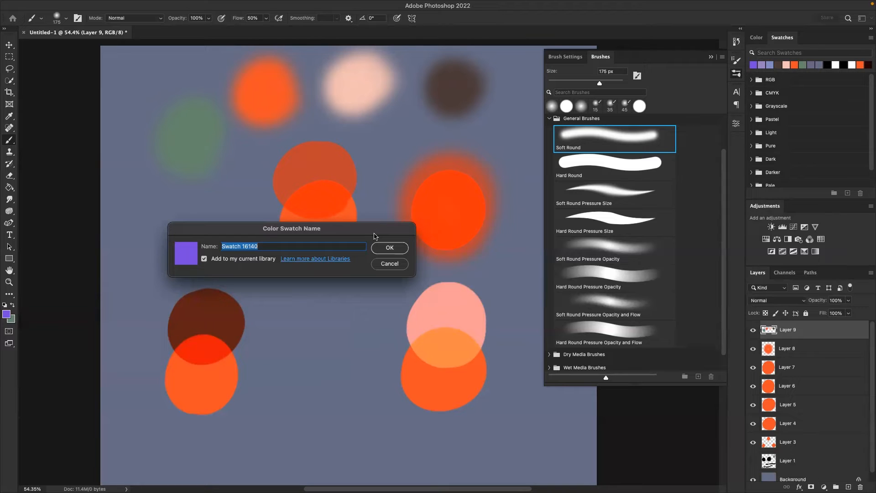
left_click(396, 263)
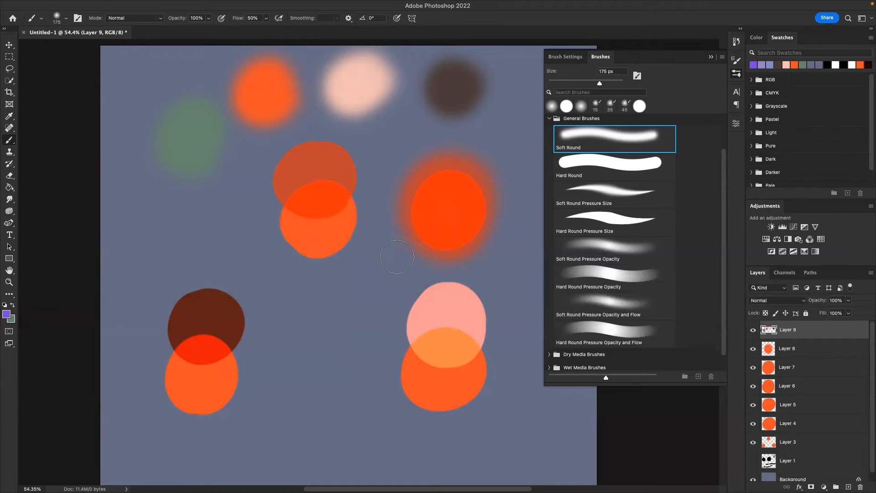
left_click(760, 36)
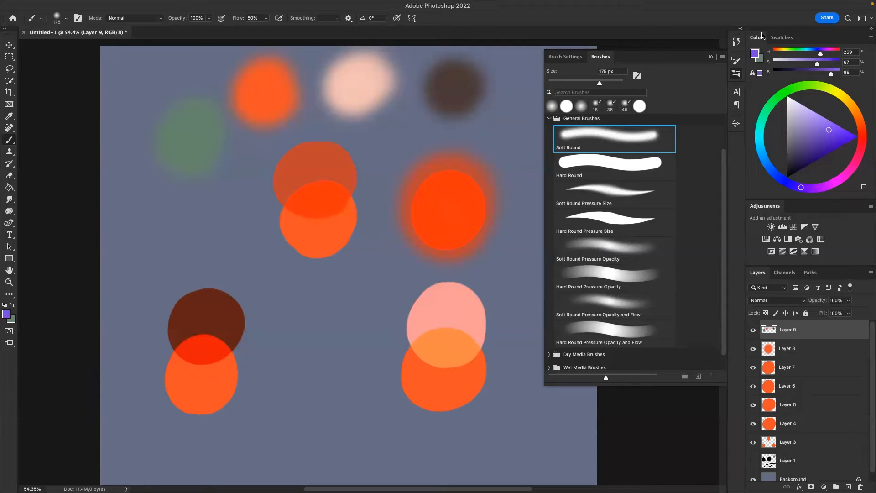
- Sample the dark brown circle as both foreground and background color, and add a new layer above Layer 9
key("i")
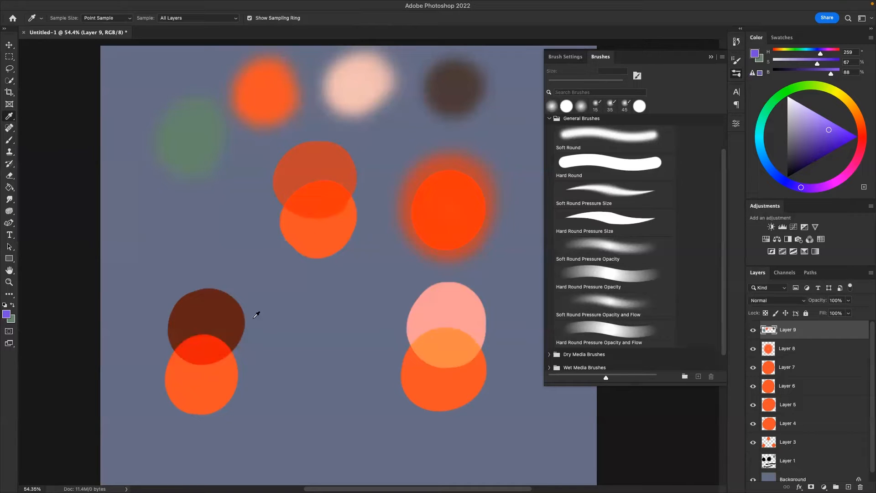
left_click(221, 313)
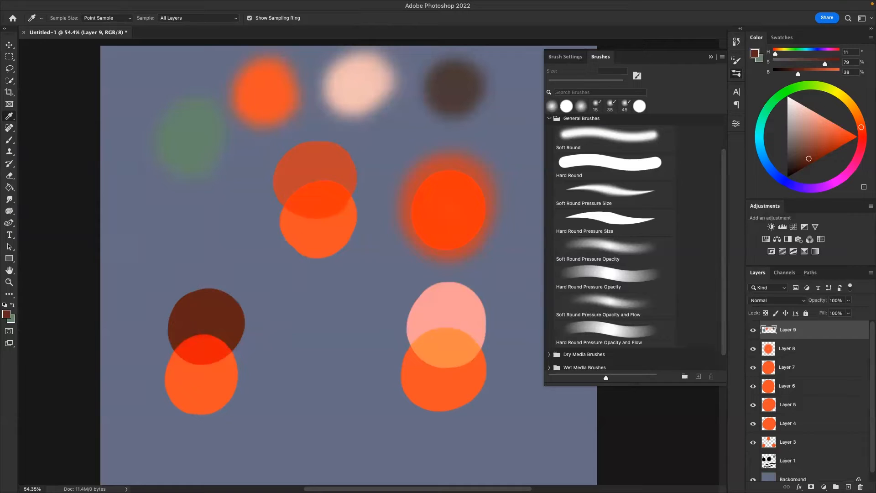
left_click(848, 486)
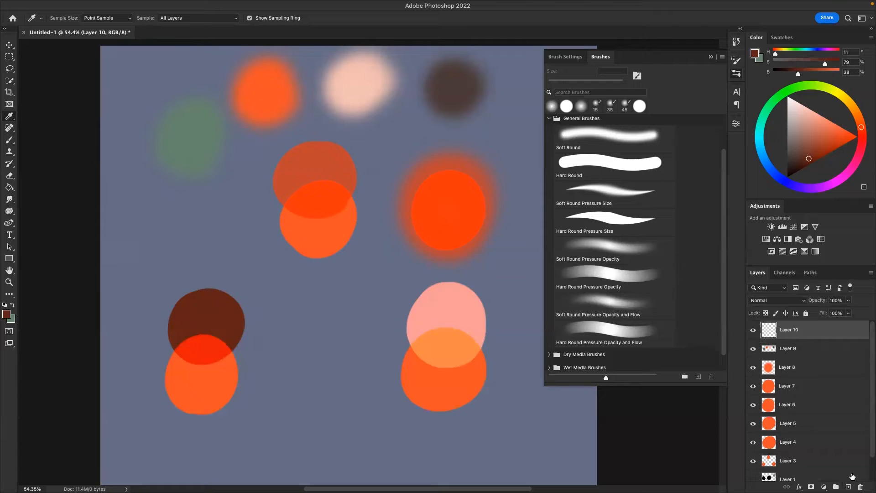
left_click(208, 299, "alt")
- Try moving Layer 3's orange circles twice, undoing each move, and toggle Layer 3's visibility to compare
left_click(9, 45)
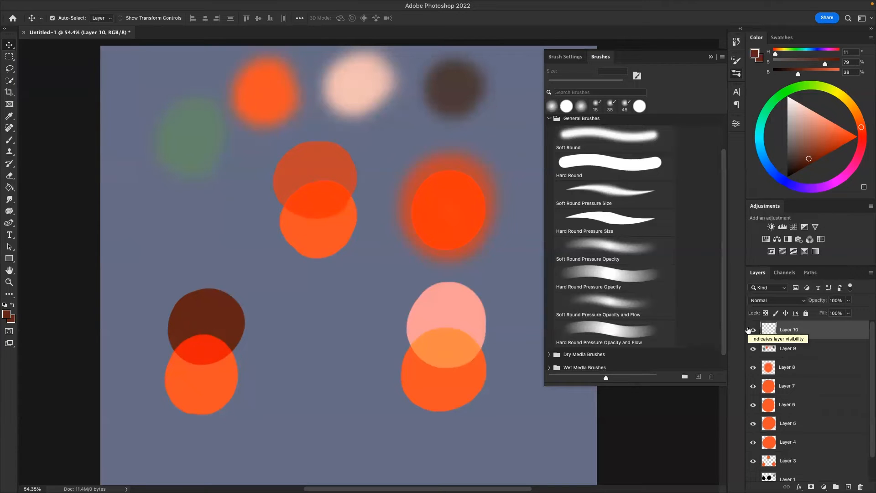
left_click_drag(208, 392, 278, 329)
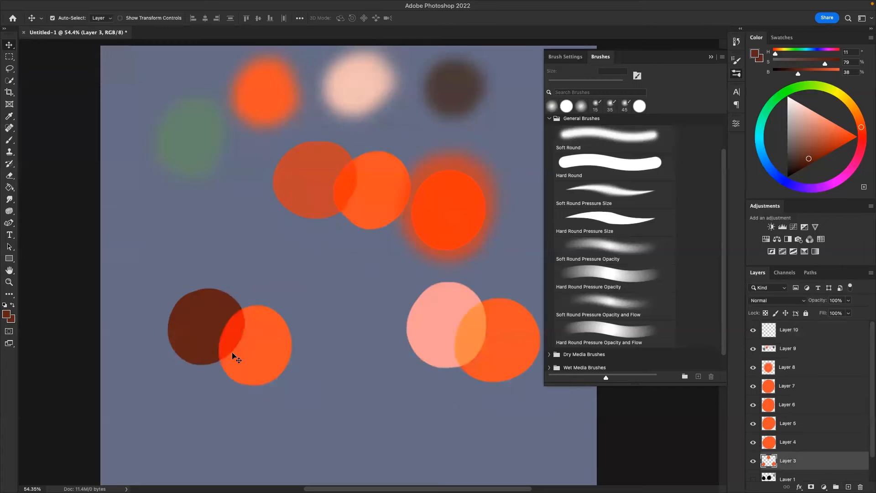
key("super+z")
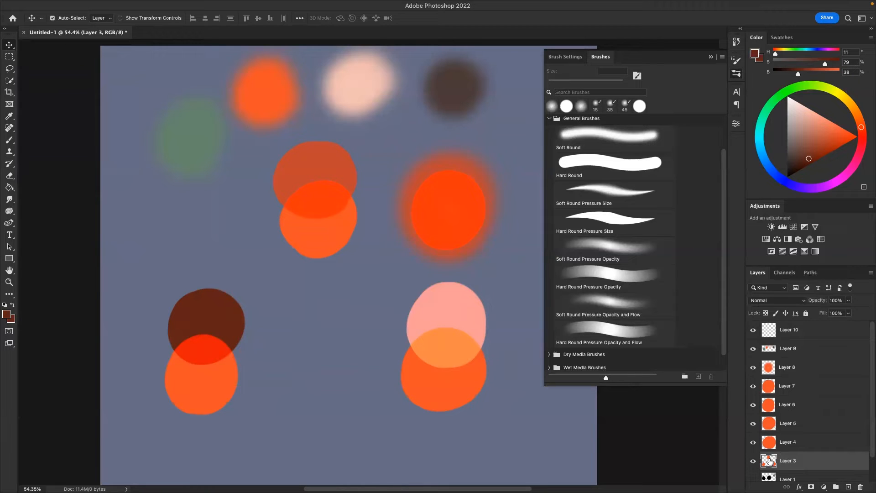
left_click(753, 461)
left_click(753, 461)
left_click_drag(233, 376, 215, 397)
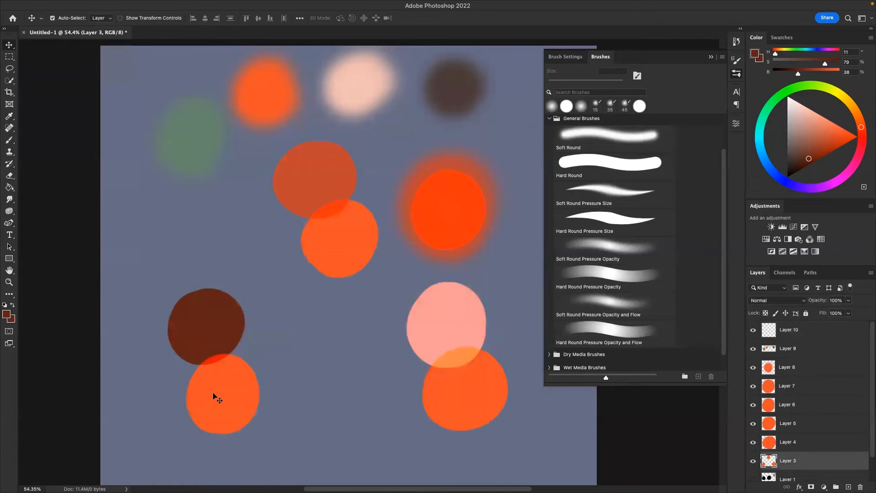
key("super+z")
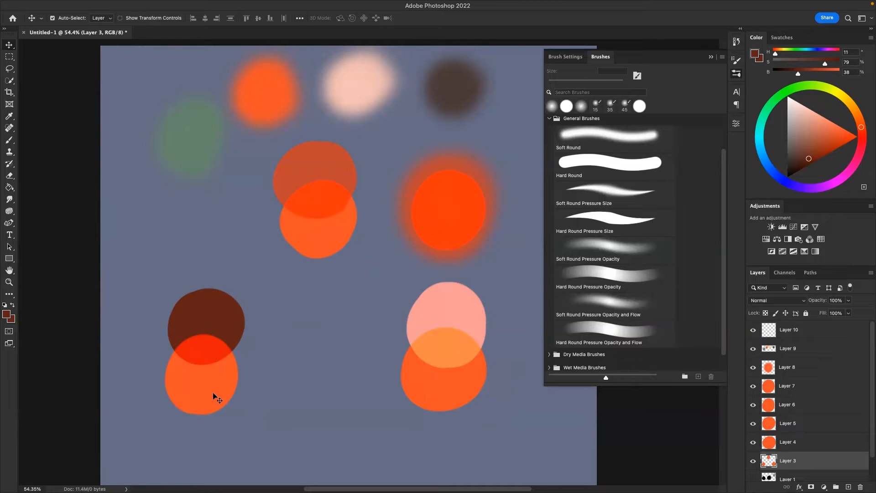
left_click(751, 461)
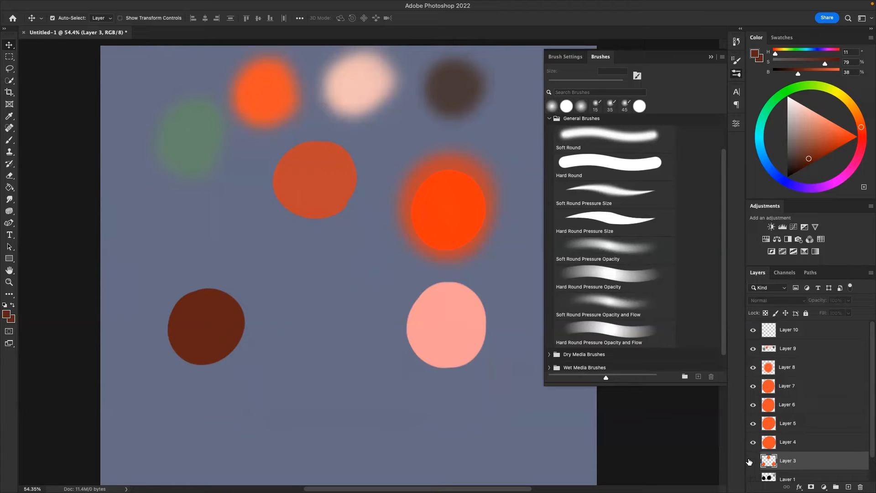
left_click(753, 460)
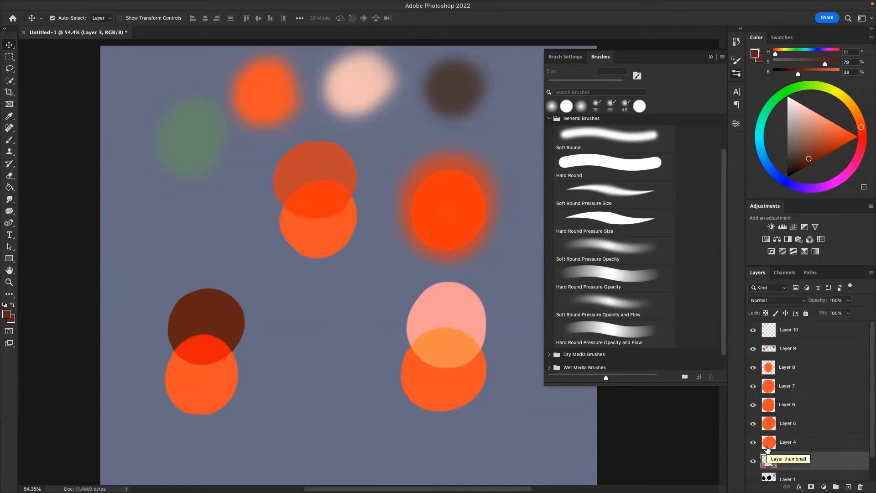
- Select Layer 3 and lock its transparent pixels
left_click_drag(872, 451, 872, 478)
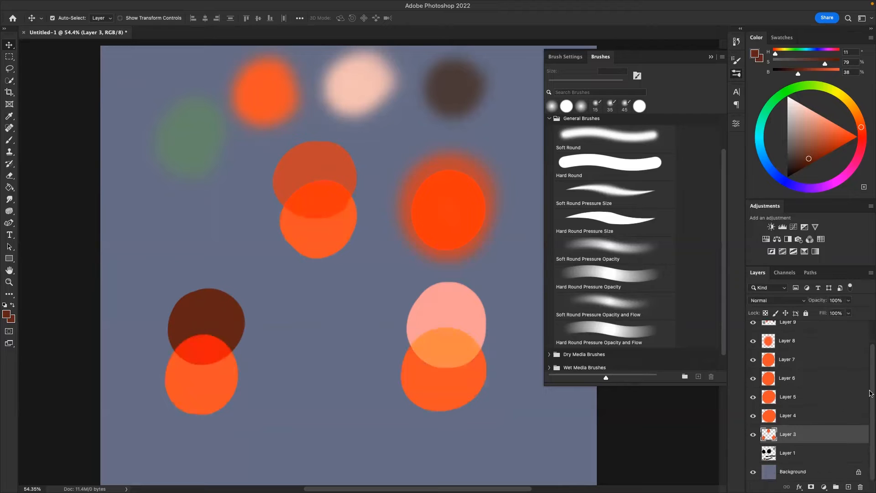
left_click_drag(872, 397, 872, 341)
left_click(810, 340)
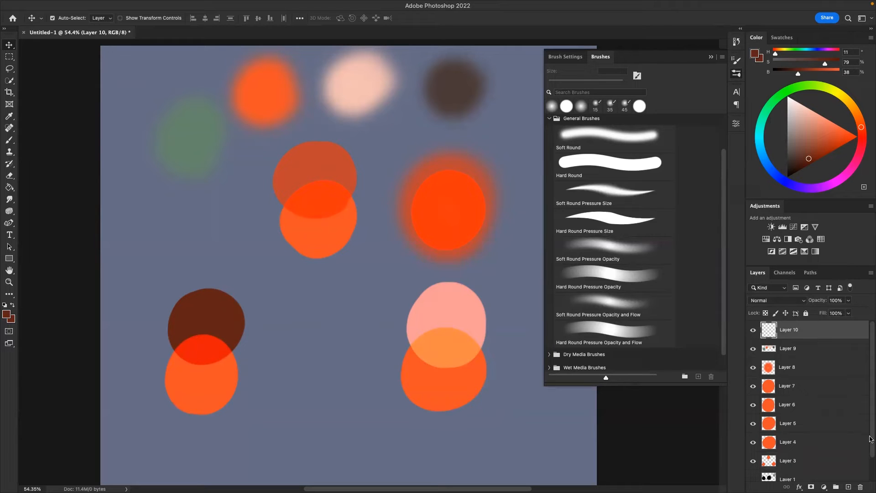
left_click(801, 462)
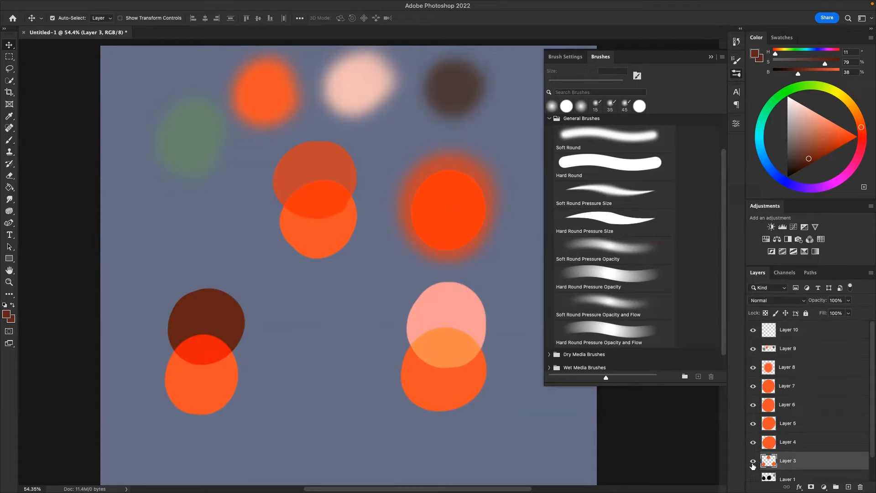
left_click(776, 313)
left_click(753, 460)
left_click(753, 460)
- Set the foreground to cyan with hue 178, saturation 95, brightness 100, and paint the lower-left orange circle's right side with a 400 px soft brush
left_click(759, 134)
left_click(852, 134)
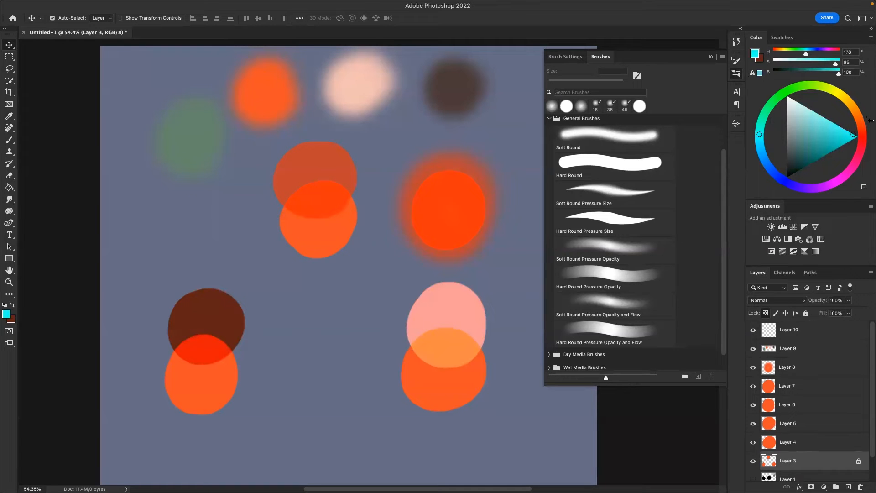
key("b")
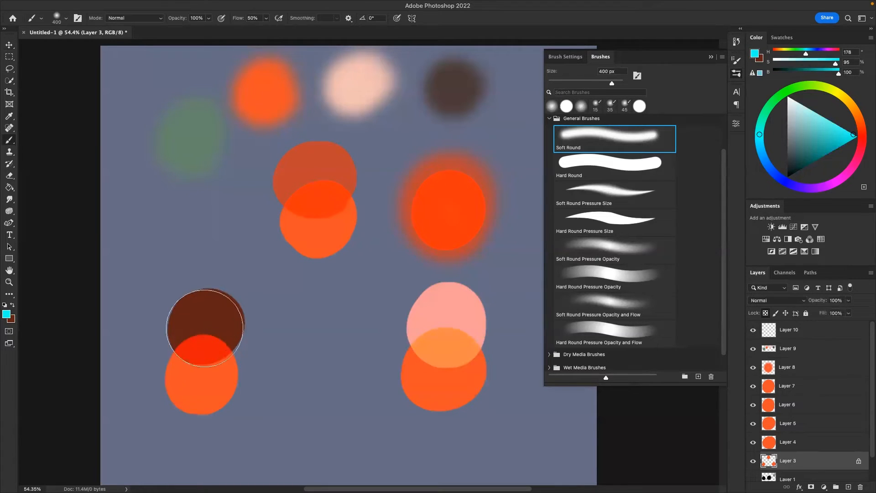
mouse_move(245, 348)
left_mouse_down()
mouse_move(266, 335)
mouse_move(275, 364)
left_mouse_up()
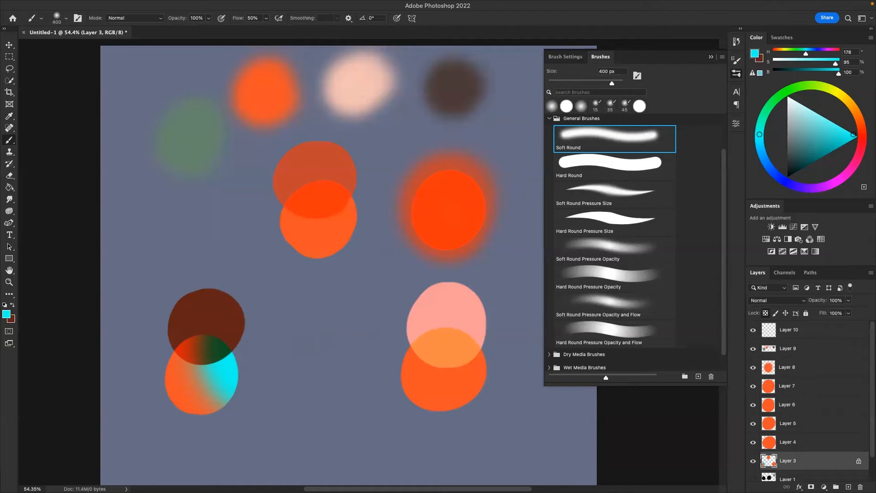
- Add a new layer clipped to Layer 3 and paint soft cyan over the top of the upper-middle orange circle
left_click(848, 486)
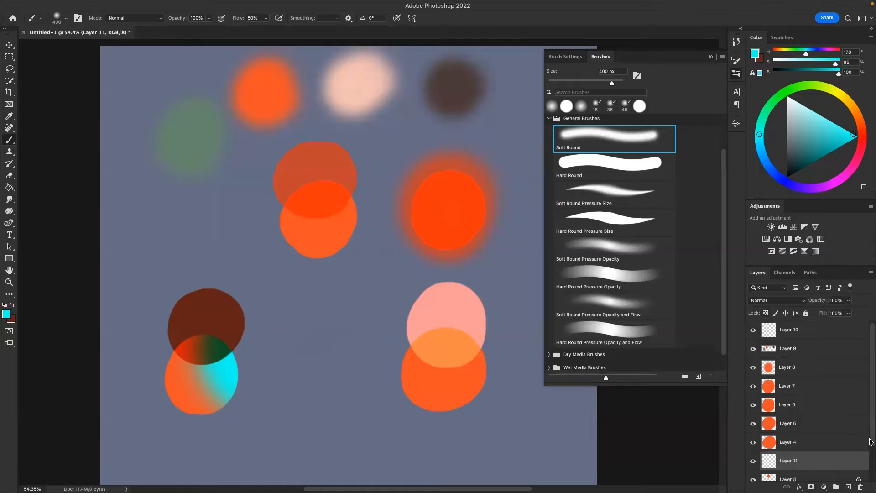
left_click_drag(872, 439, 868, 471)
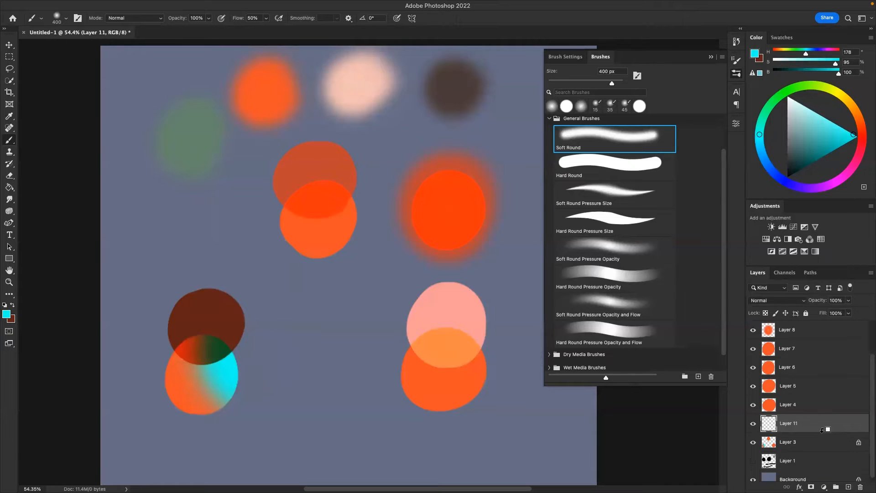
left_click(827, 433, "alt")
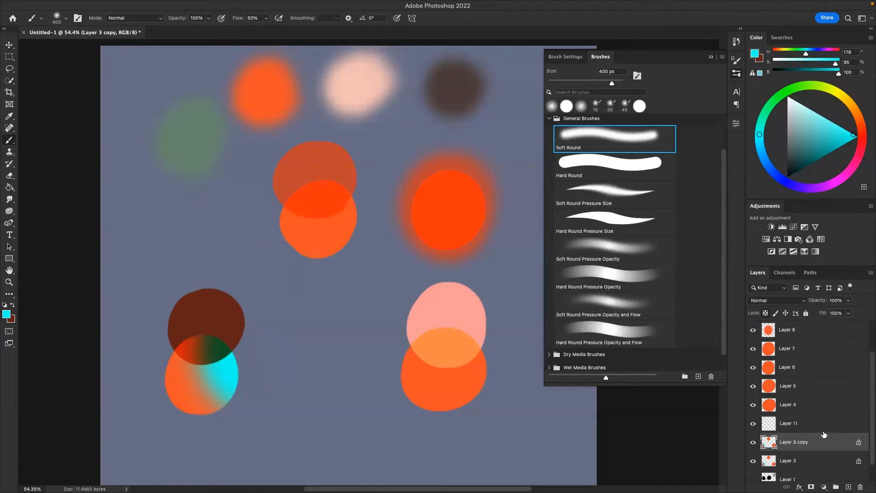
key("ctrl+z")
left_click(824, 431, "alt")
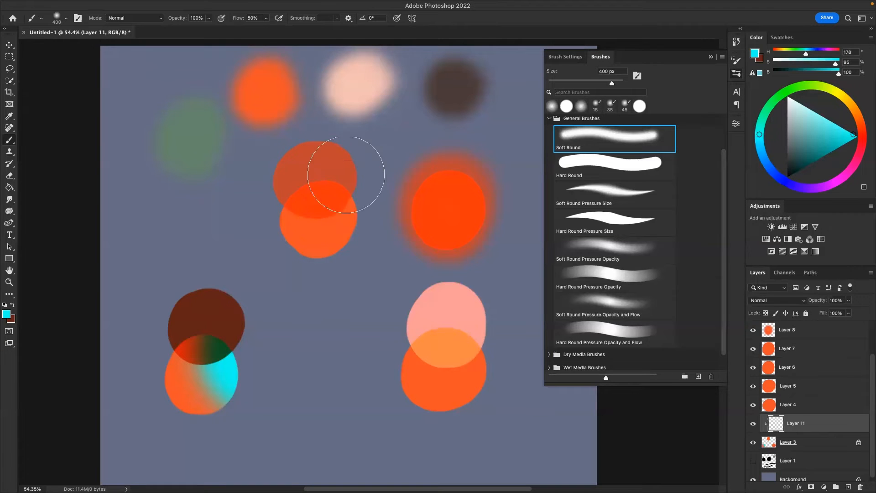
left_click(323, 182)
mouse_move(322, 183)
left_mouse_down()
mouse_move(303, 157)
mouse_move(407, 125)
left_mouse_up()
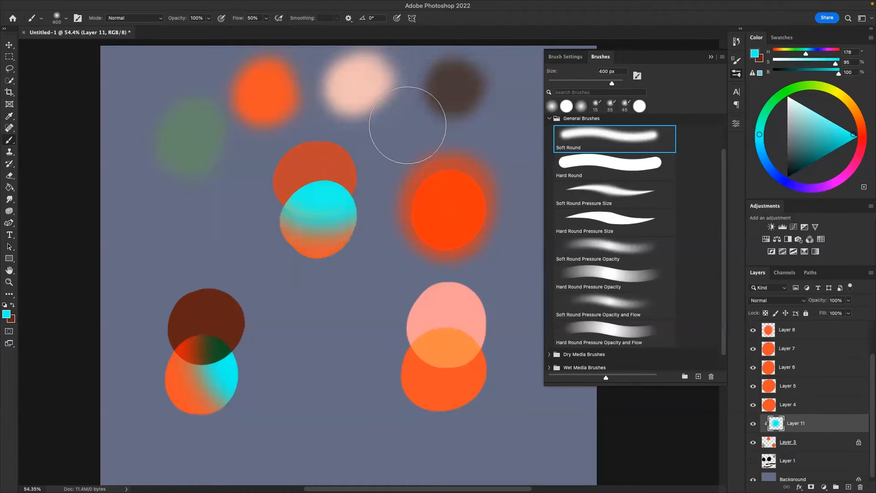
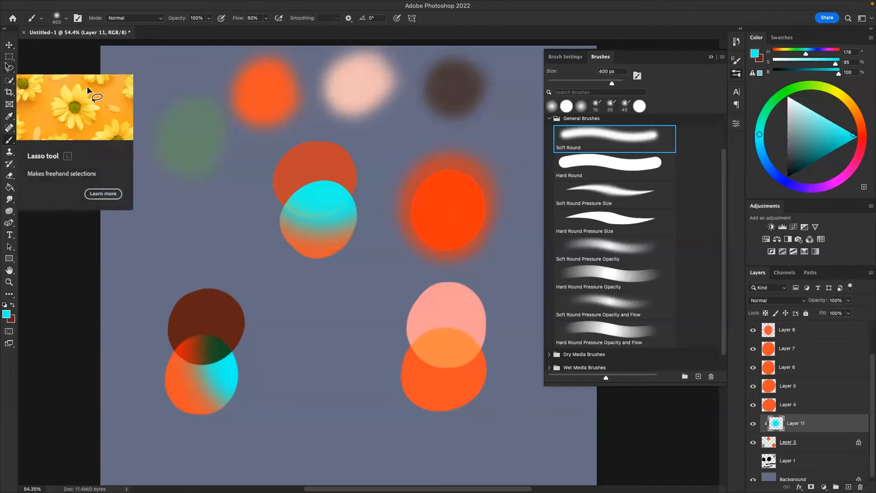
- Try moving the lower-left cyan-orange circle on Layer 3 with a rectangular marquee selection, undo the move, and deselect
left_click(10, 56)
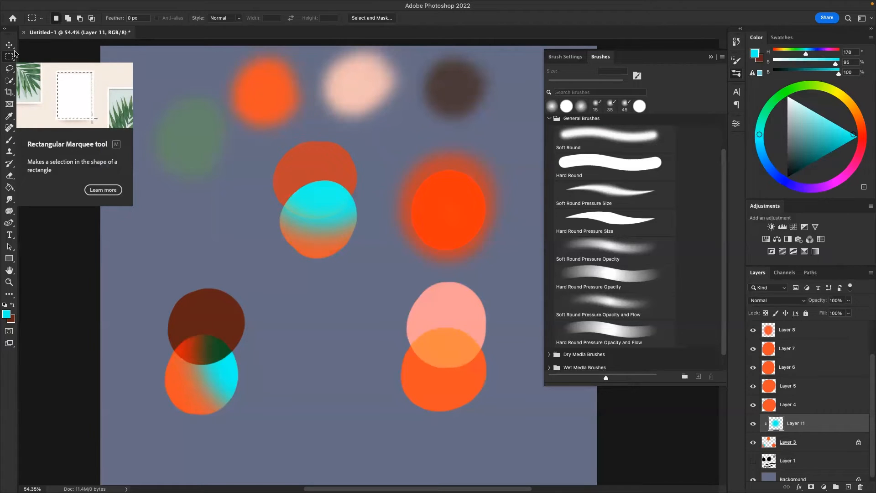
scroll(849, 410, "down", 1)
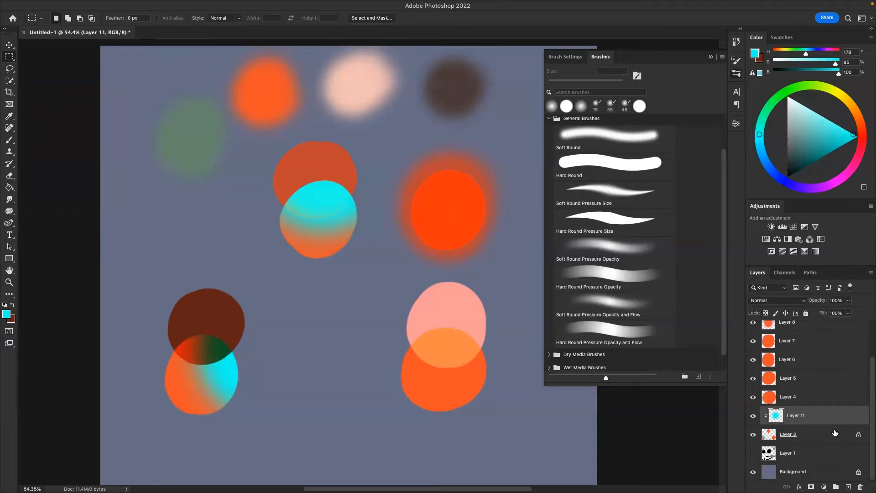
left_click(834, 432)
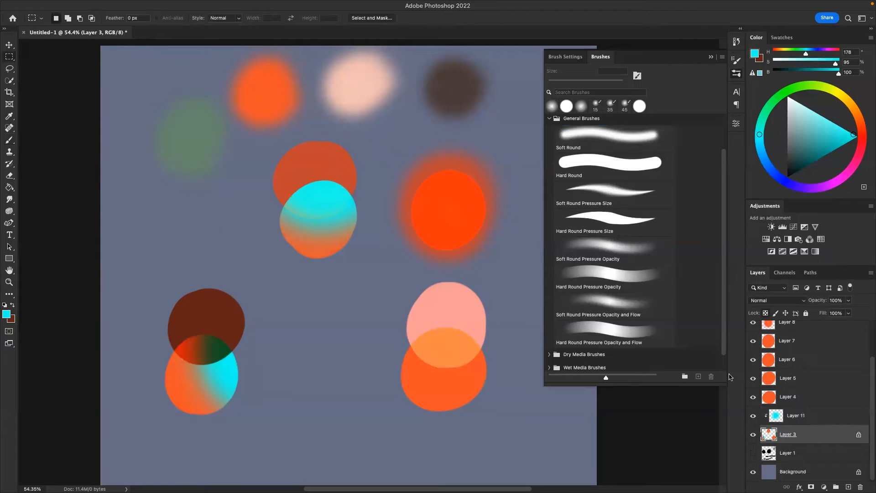
left_click_drag(131, 284, 283, 437)
key("v")
mouse_move(219, 379)
left_mouse_down()
mouse_move(273, 337)
mouse_move(241, 417)
mouse_move(237, 397)
mouse_move(220, 396)
mouse_move(234, 403)
mouse_move(250, 396)
mouse_move(228, 391)
left_mouse_up()
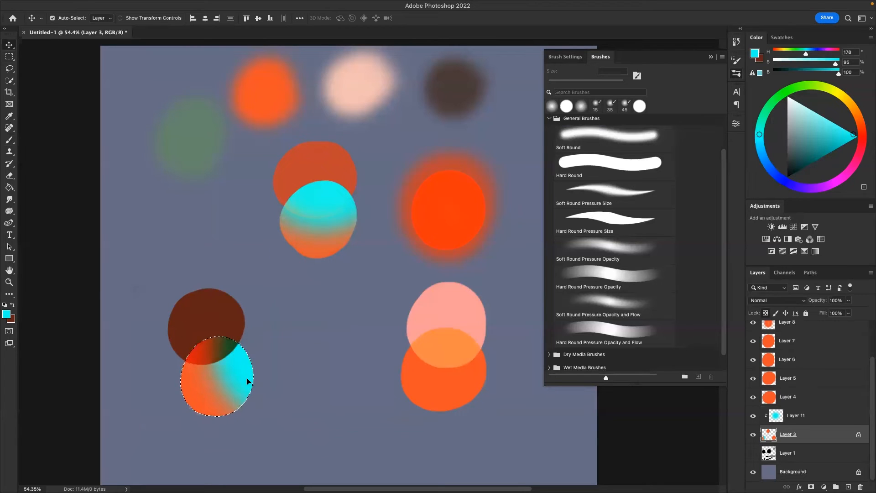
key("super+z")
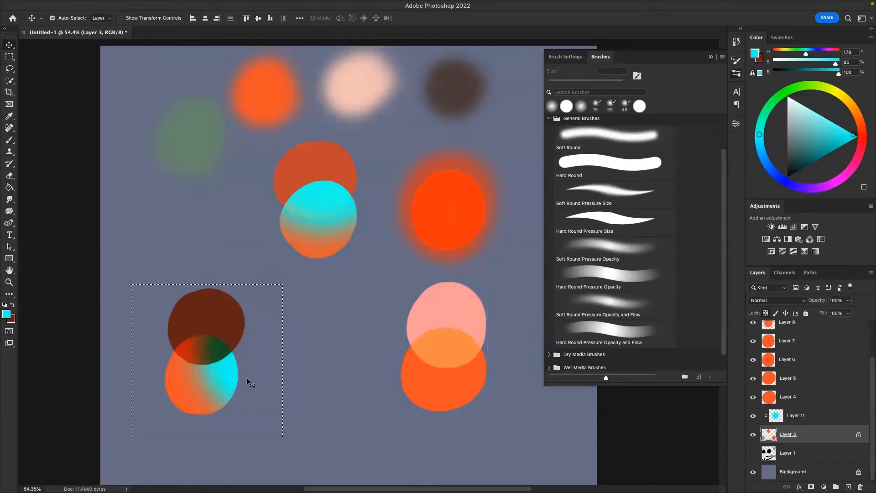
key("super+d")
- Try moving part of the lower-left cyan-orange circle with an elliptical marquee selection, undo the move, and deselect
left_click(11, 57)
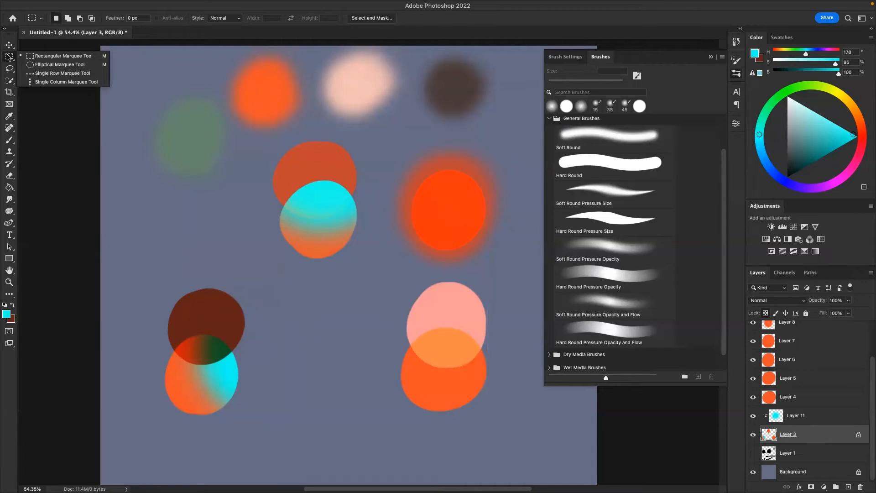
left_click(30, 65)
left_click_drag(171, 349, 256, 453)
key("v")
left_click_drag(220, 410, 320, 375)
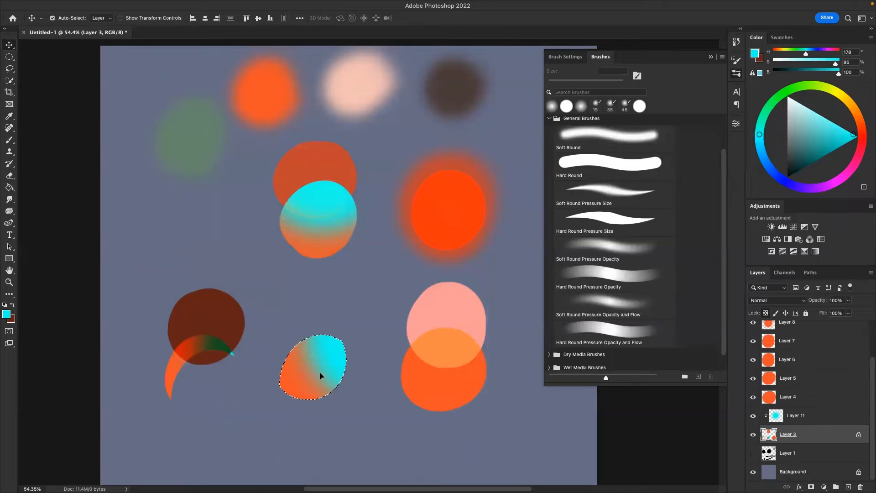
key("ctrl+z")
key("ctrl+d")
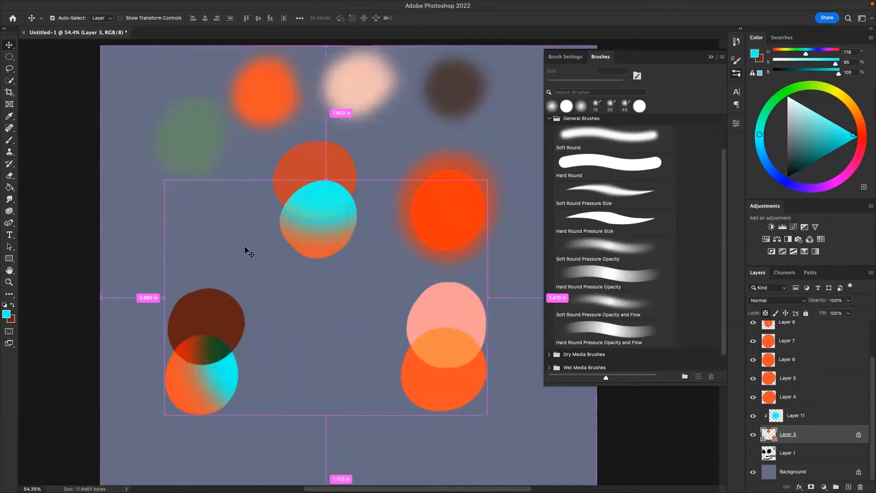
- Draw an irregular freehand lasso selection across the lower-left overlapping circles, extending past both sides of them
left_click(16, 68)
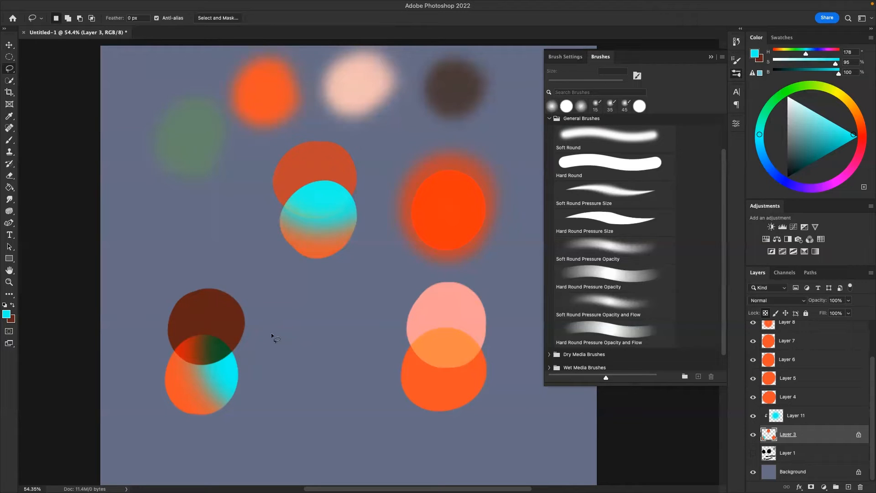
mouse_move(253, 330)
left_mouse_down()
mouse_move(147, 397)
mouse_move(229, 377)
mouse_move(285, 383)
left_mouse_up()
key("e")
left_click(289, 358)
mouse_move(189, 309)
left_mouse_down()
mouse_move(224, 377)
mouse_move(222, 286)
left_mouse_up()
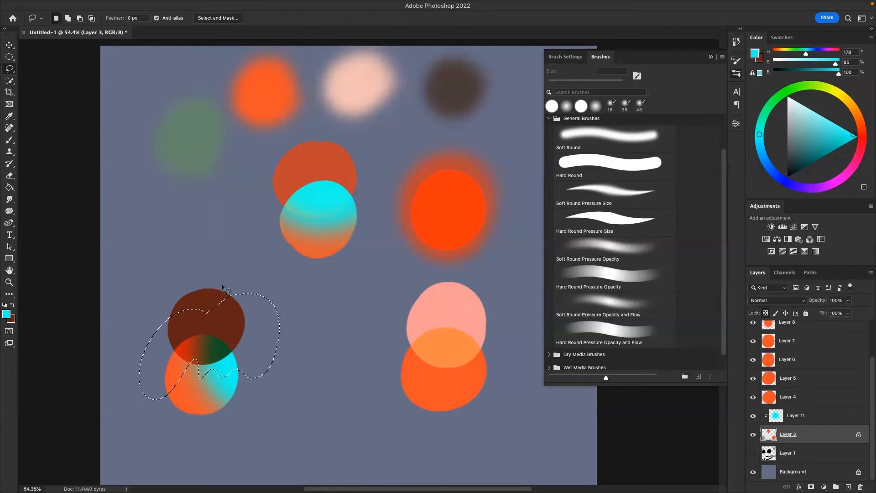
key("c")
key("Escape")
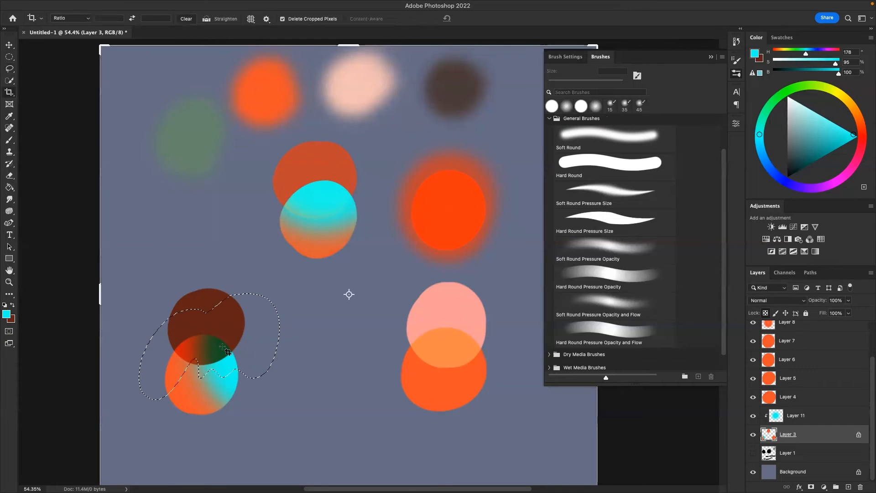
- Try moving the lassoed part of Layer 3 up to the empty area above, and undo the move
key("v")
left_click_drag(237, 312, 228, 173)
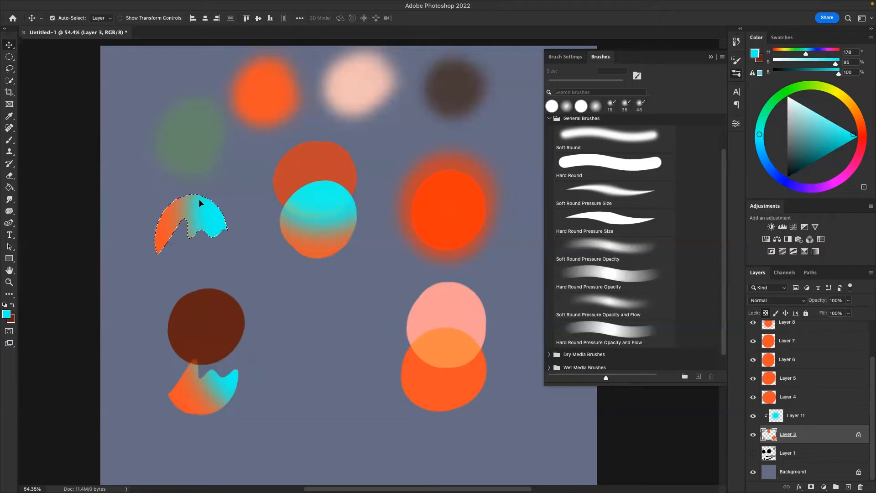
key("ctrl+z")
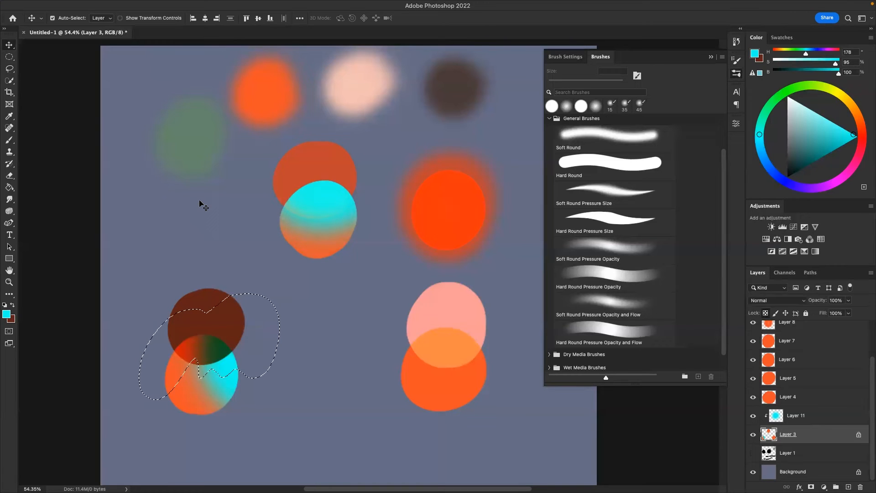
- Undo a cyan test stroke inside the lasso selection, unlock Layer 3's transparent pixels, and paint the selection cyan with the 400 px soft brush
key("b")
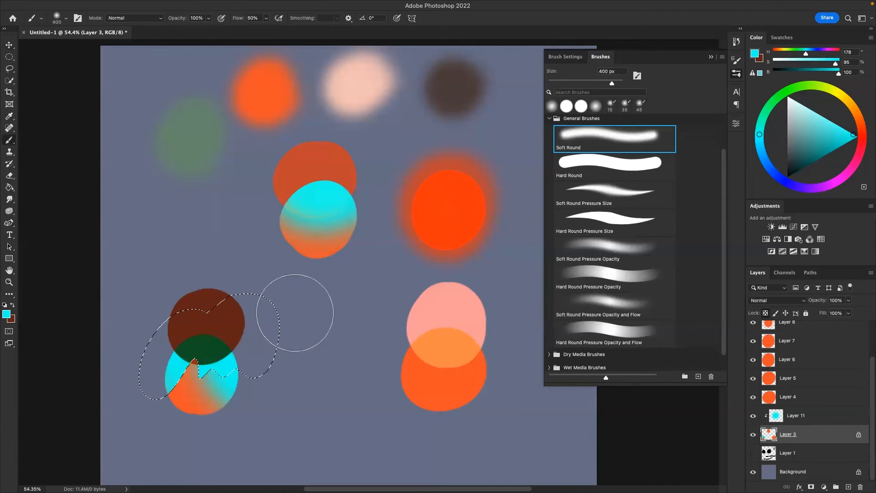
key("super+z")
left_click(765, 314)
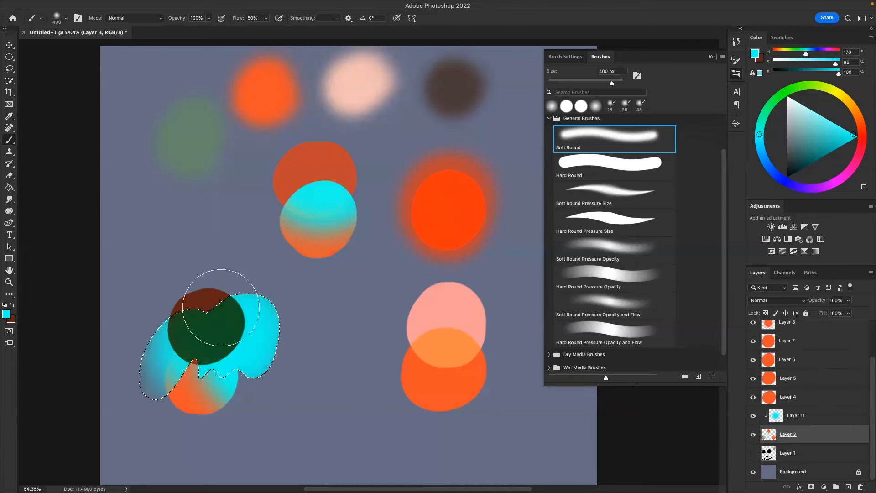
left_click_drag(221, 308, 225, 371)
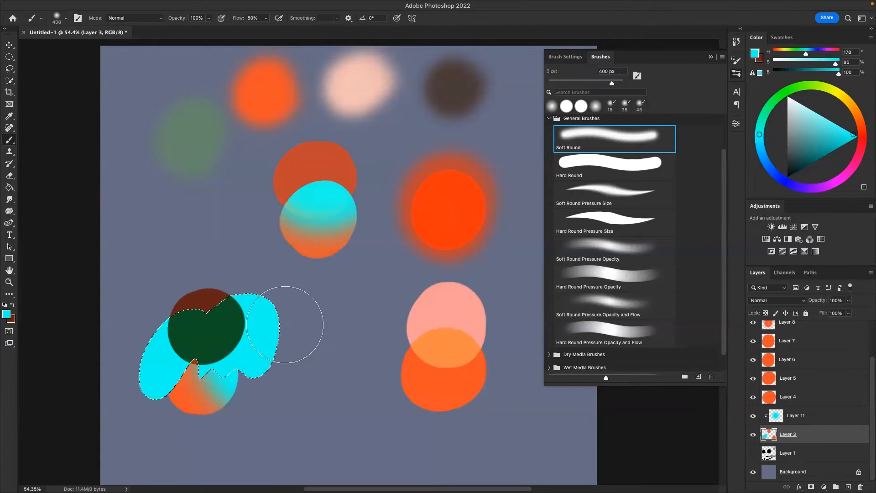
- Erase the right part of the selected cyan area with a 150 px Hard Round eraser
key("e")
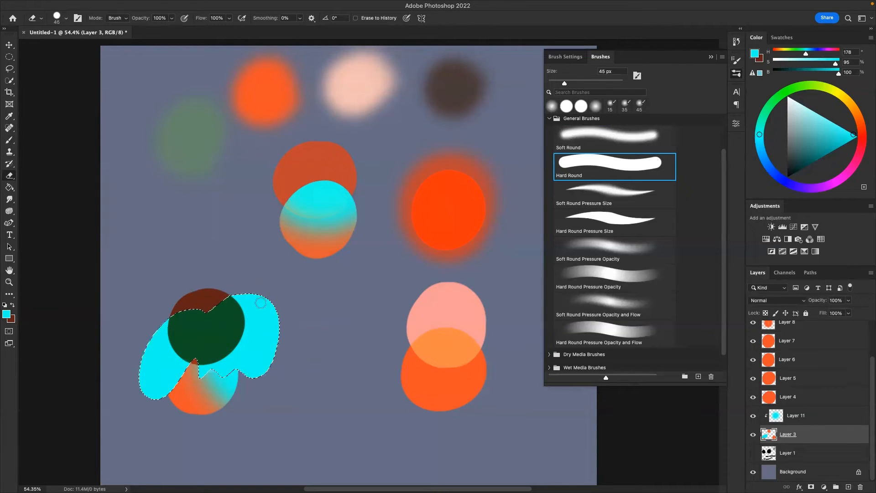
key("]")
key("]")
key("]")
key("]")
key("]")
key("]")
key("]")
key("]")
mouse_move(289, 338)
left_mouse_down()
mouse_move(238, 260)
mouse_move(301, 393)
left_mouse_up()
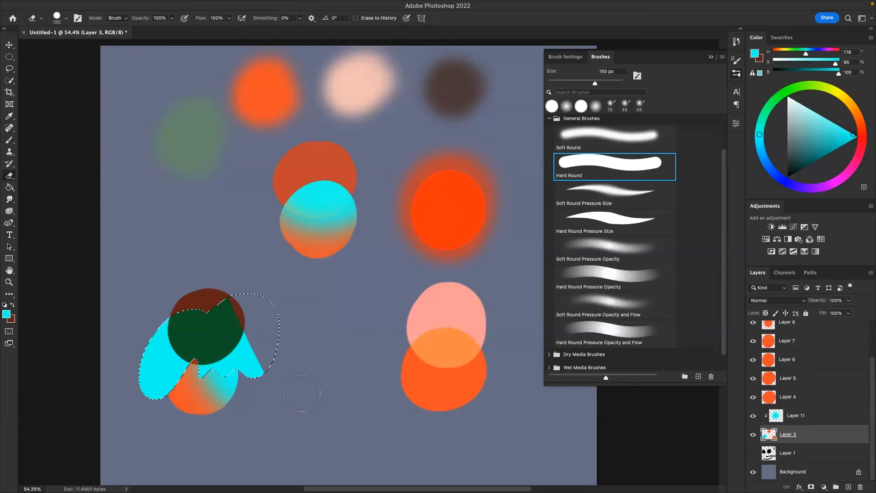
- Fade the selected cyan area with the Soft Round Pressure Opacity eraser, lowering its opacity to 44%, and deselect
left_click(617, 244)
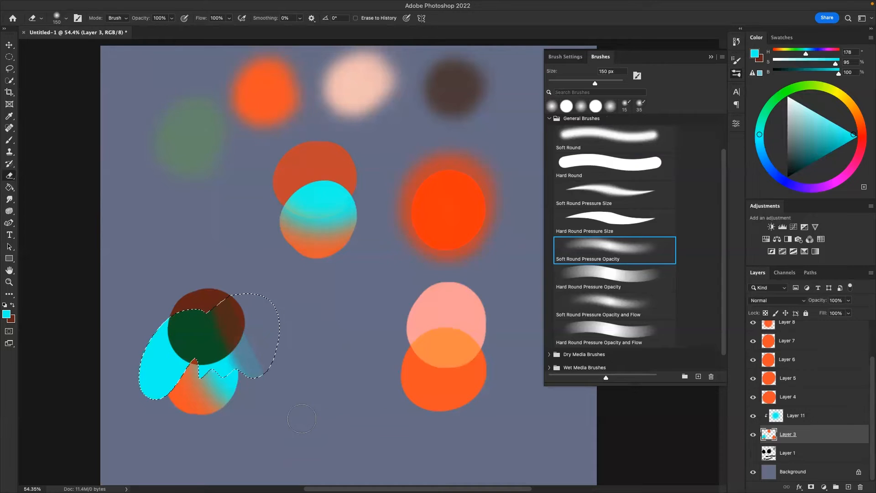
left_click_drag(144, 19, 118, 31)
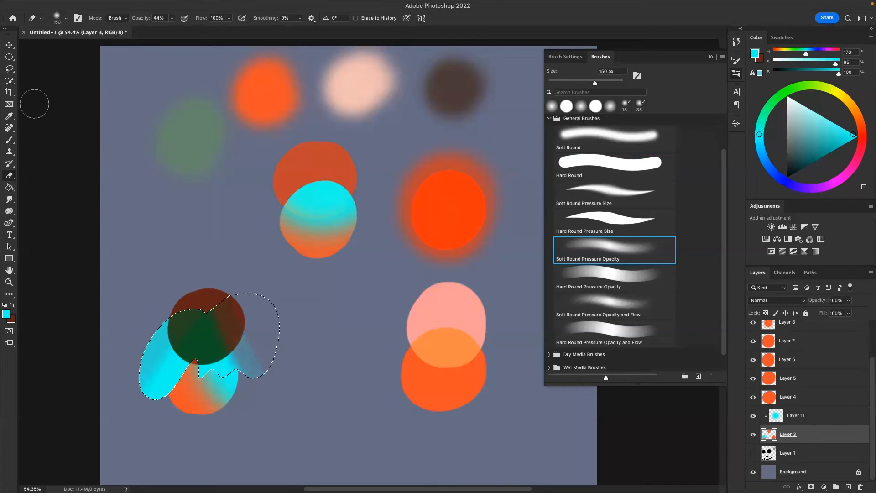
left_click(9, 187)
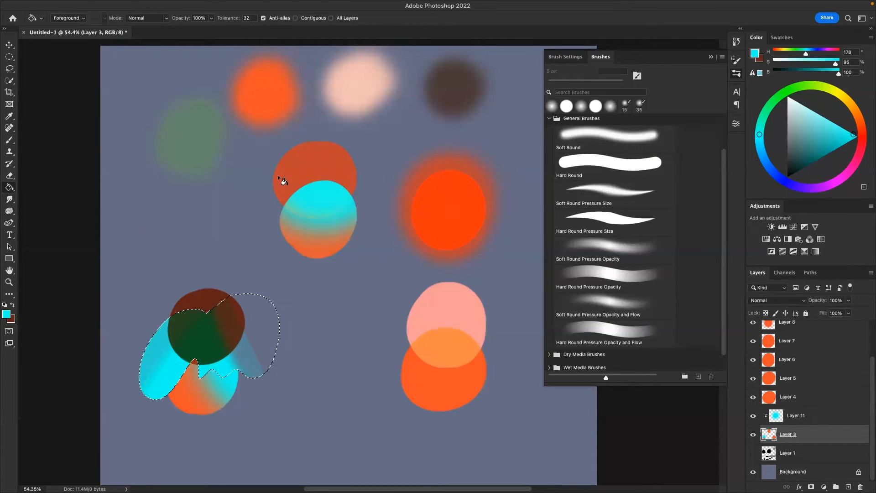
key("l")
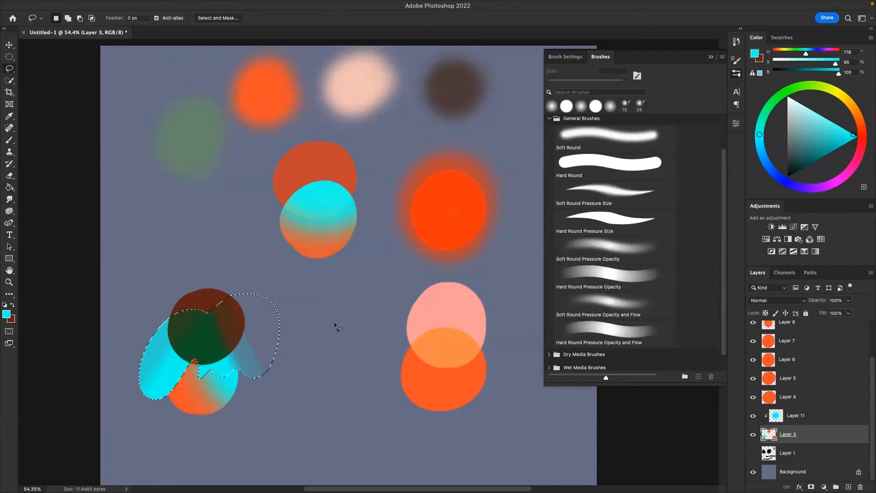
left_click(332, 328)
- Add a new layer above Layer 10, fill it with cyan using the Paint Bucket, and undo the fill
key("b")
key("g")
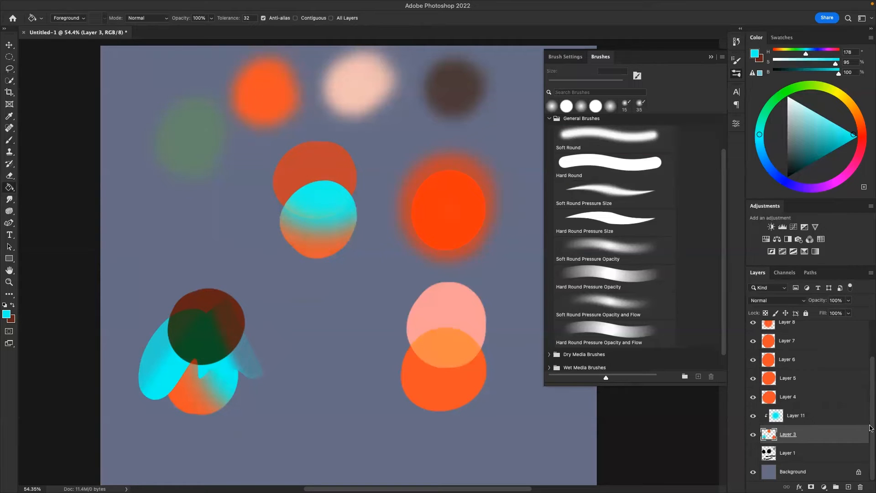
left_click_drag(871, 426, 871, 333)
left_click(823, 333)
left_click(848, 486)
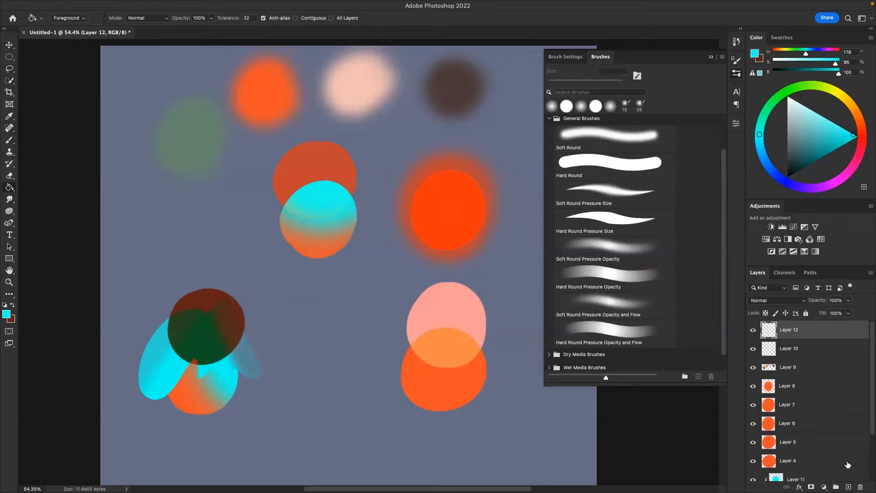
left_click(340, 320)
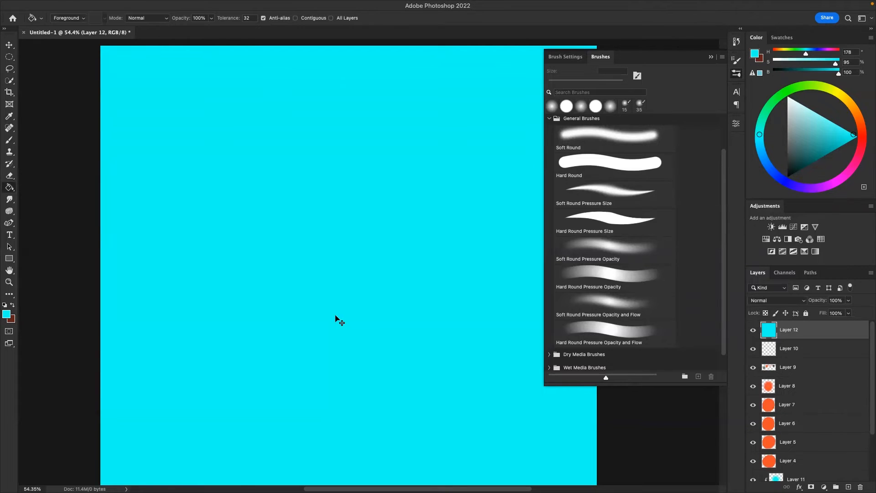
key("ctrl+z")
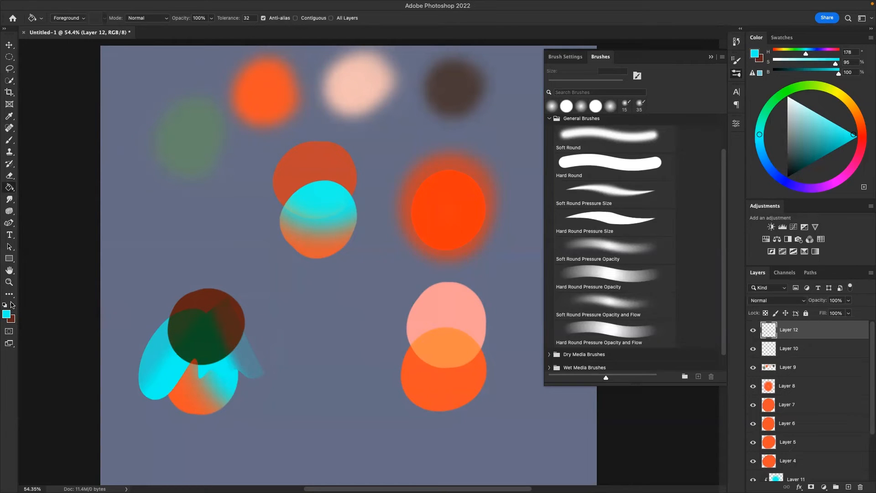
- Delete all the layers above the Background and add a new empty layer
scroll(869, 426, "down", 2)
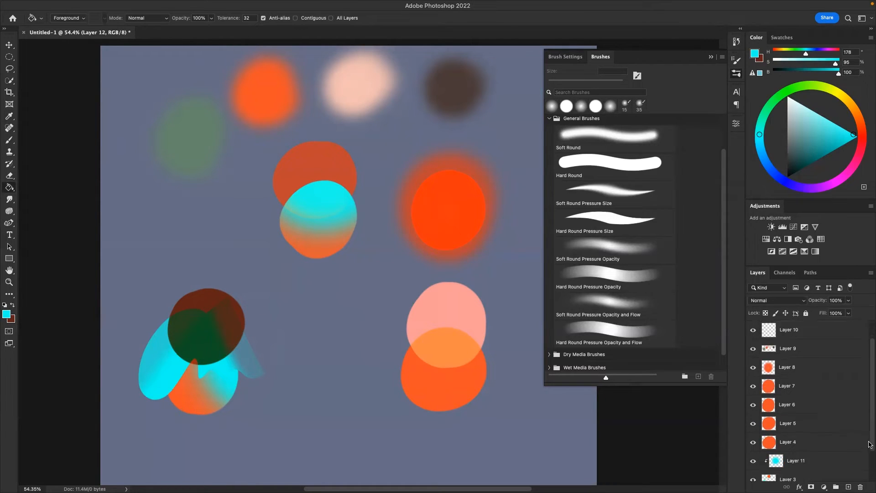
left_click(823, 462, "shift")
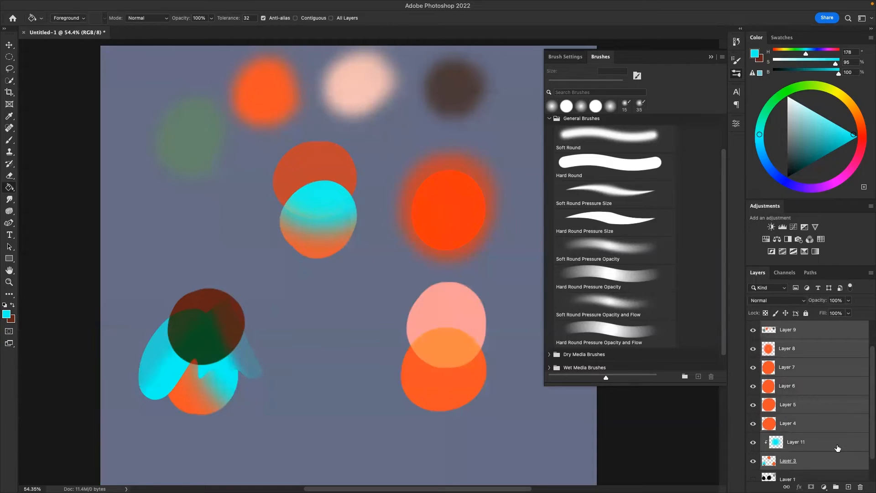
key("Delete")
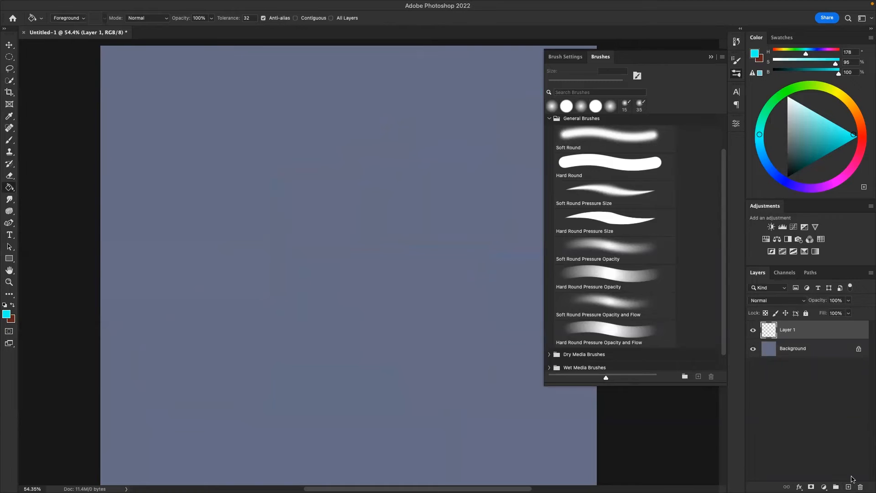
- Try a cyan dab with the 400 px Soft Round brush on the new layer and undo it
key("b")
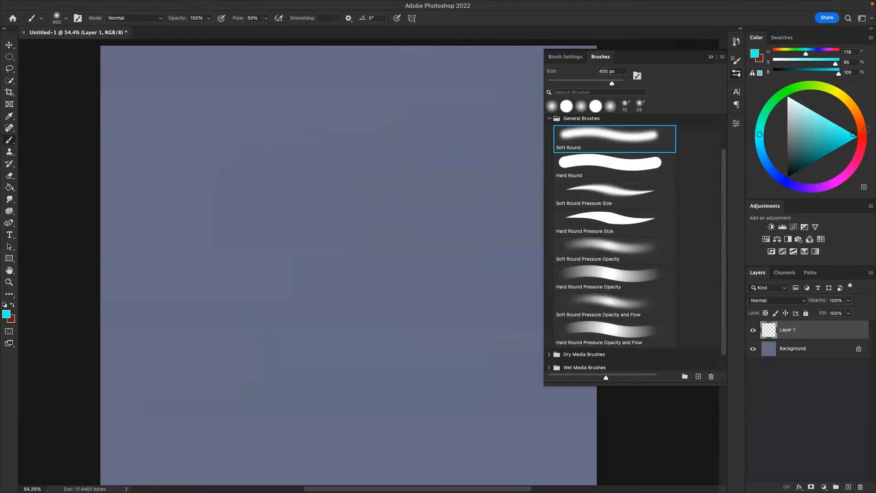
left_click_drag(230, 223, 237, 205)
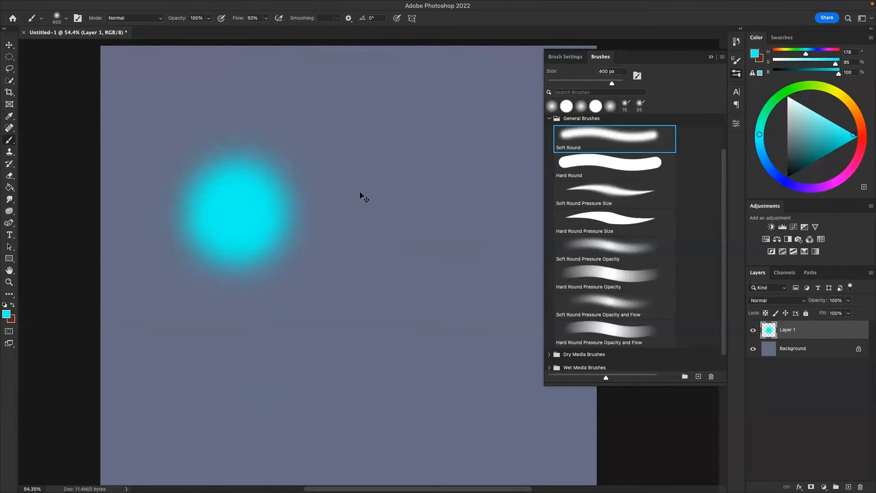
key("ctrl+z")
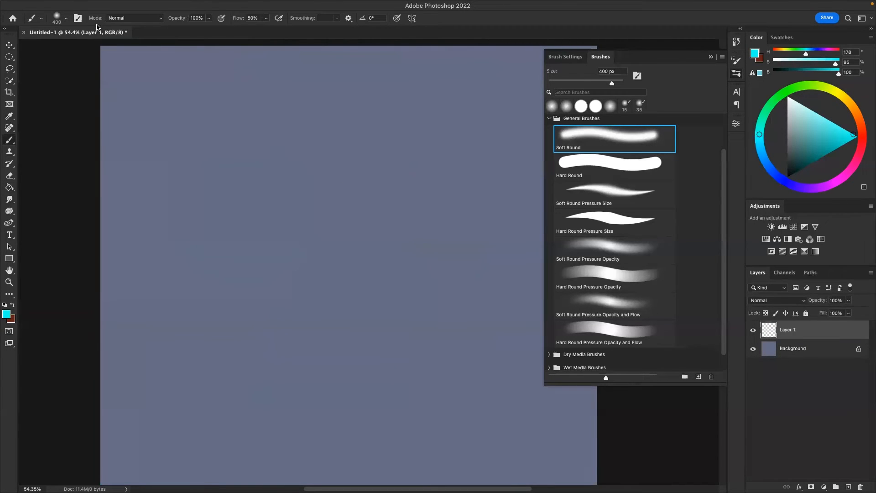
- Set the brush tip's hardness to 100%, try a cyan test stroke on Layer 1, and undo it
left_click(577, 56)
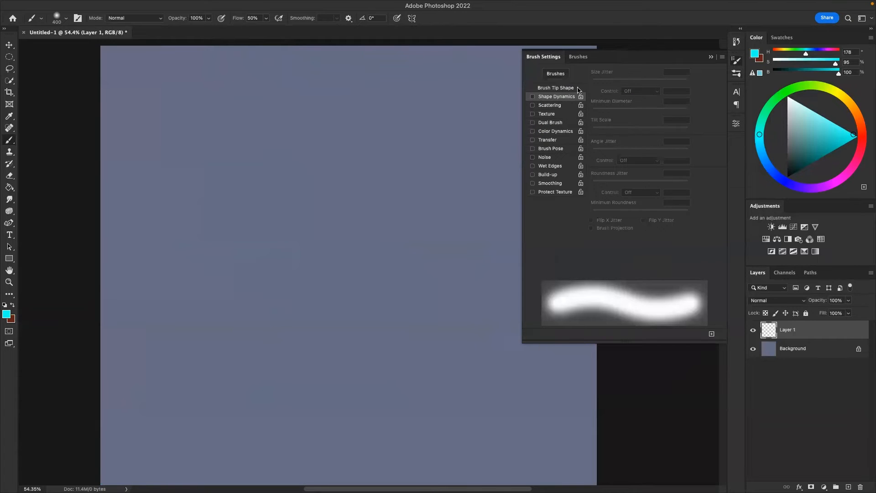
left_click(577, 88)
left_click(687, 242)
left_click_drag(185, 287, 199, 286)
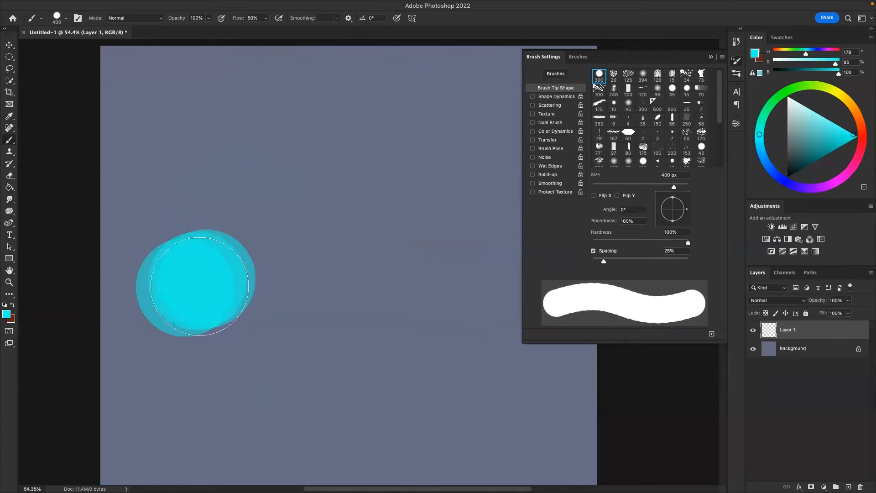
key("ctrl+z")
- Paint a solid cyan circle on Layer 1 with the 400 px Hard Round Pressure Size brush
left_click(575, 57)
left_click(609, 227)
mouse_move(228, 251)
left_mouse_down()
mouse_move(231, 270)
mouse_move(250, 254)
left_mouse_up()
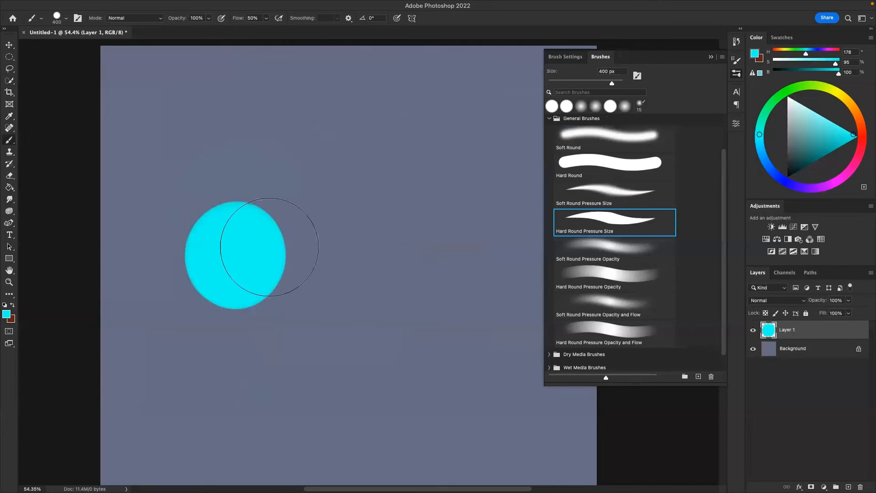
- Paint a solid red circle on Layer 1 that overlaps the edge of the cyan circle
left_click(862, 136)
mouse_move(319, 244)
left_mouse_down()
mouse_move(297, 257)
mouse_move(318, 254)
left_mouse_up()
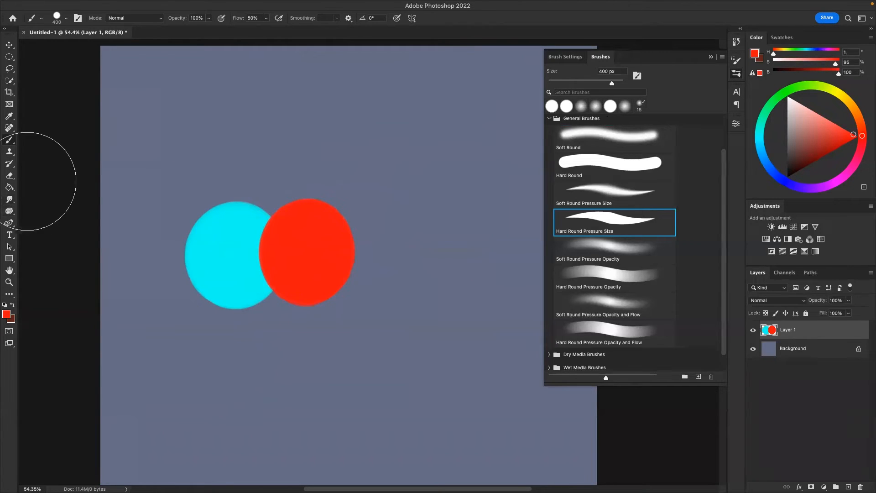
- Switch to the Smudge tool, enlarge its soft tip to 400 px, try smudging where the circles meet, and undo it
left_click(10, 199)
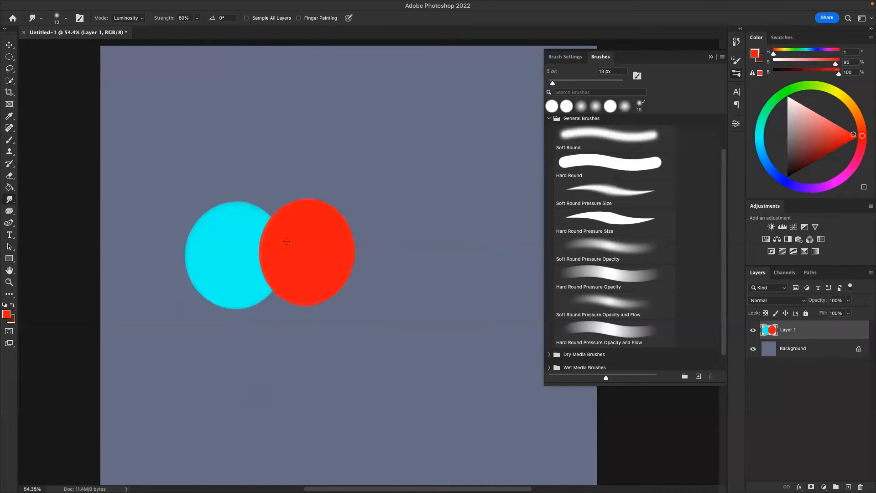
key("bracketright")
key("bracketright")
key("bracketright")
key("bracketright")
key("bracketright")
key("bracketright")
key("bracketright")
key("bracketright")
key("bracketright")
key("bracketright")
key("bracketright")
key("bracketright")
key("bracketright")
key("bracketright")
key("bracketright")
key("bracketright")
key("bracketright")
key("bracketright")
key("bracketright")
key("bracketleft")
key("bracketleft")
key("bracketleft")
mouse_move(260, 225)
left_mouse_down()
mouse_move(263, 284)
mouse_move(263, 246)
mouse_move(282, 231)
left_mouse_up()
key("ctrl+z")
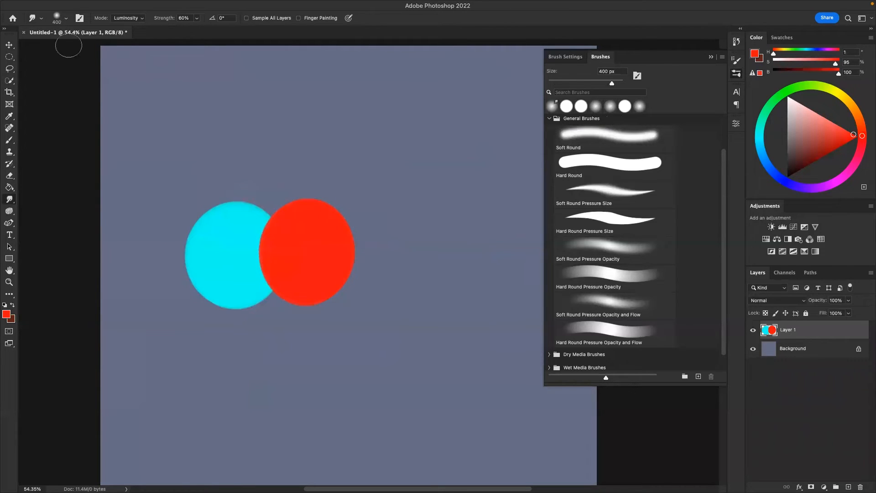
- Give the Smudge tool the Hard Round Pressure Size brush at 100 px
left_click(566, 57)
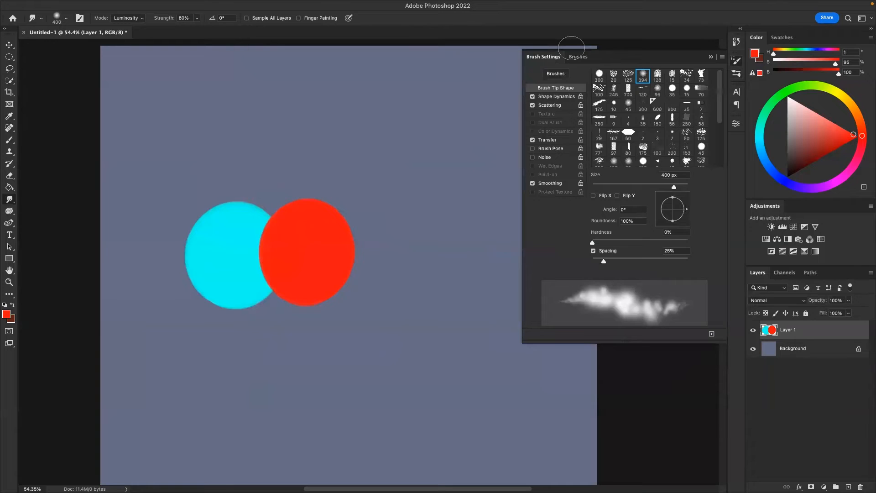
left_click(578, 56)
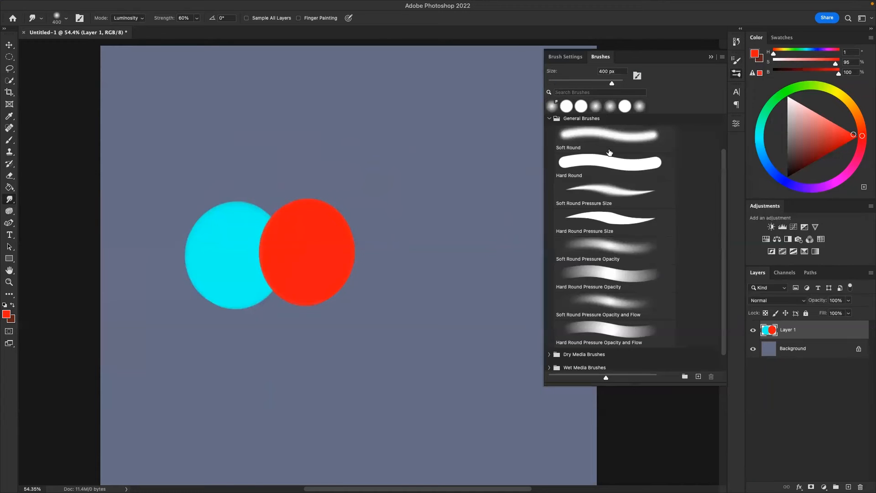
left_click(599, 217)
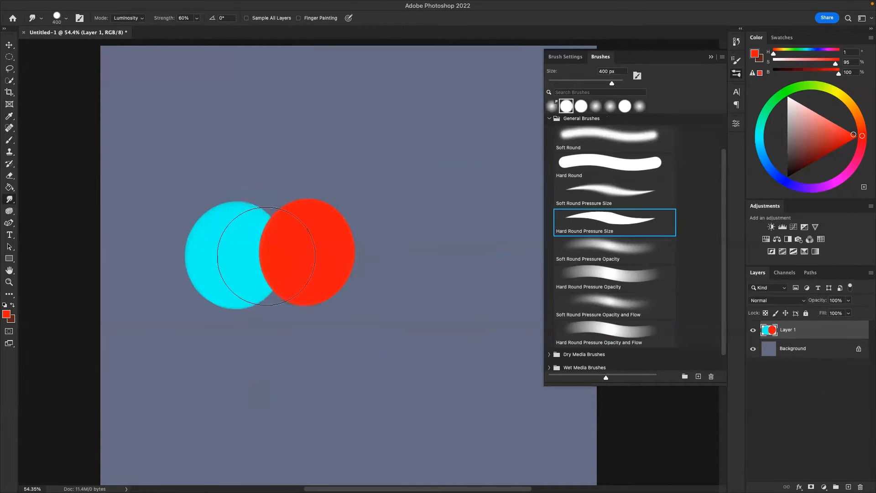
key("[")
key("[")
key("[")
key("[")
key("[")
key("[")
key("[")
- Undo a trial smudge, set the smudge mode to Normal, and blend the boundary between the cyan and red circles
mouse_move(265, 237)
left_mouse_down()
mouse_move(258, 280)
mouse_move(260, 244)
mouse_move(267, 283)
mouse_move(257, 215)
mouse_move(267, 278)
mouse_move(260, 224)
mouse_move(261, 305)
mouse_move(257, 221)
mouse_move(255, 294)
mouse_move(264, 258)
mouse_move(273, 256)
mouse_move(262, 245)
mouse_move(268, 290)
mouse_move(265, 226)
mouse_move(261, 297)
mouse_move(272, 218)
mouse_move(265, 239)
mouse_move(262, 232)
mouse_move(278, 209)
mouse_move(280, 303)
left_mouse_up()
key("super+z")
key("super+z")
left_click(127, 18)
left_click(136, 29)
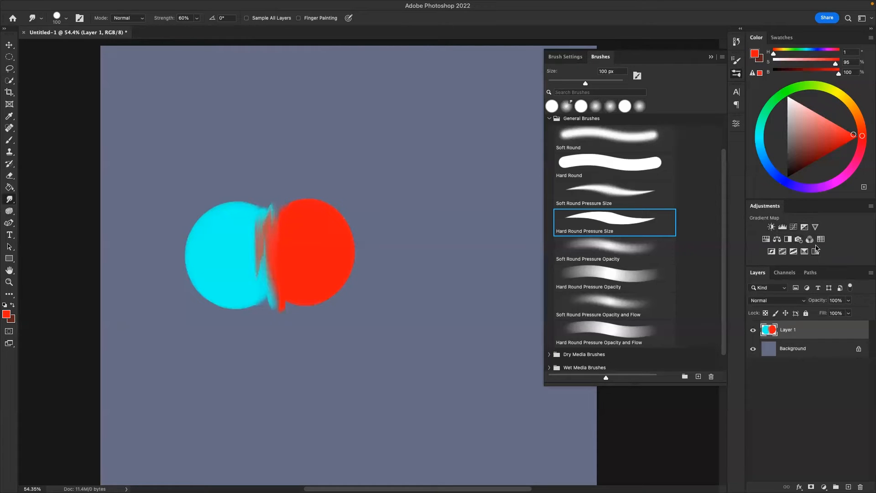
- Add a Hue/Saturation adjustment layer with hue -97 and clip it to Layer 1
left_click(765, 240)
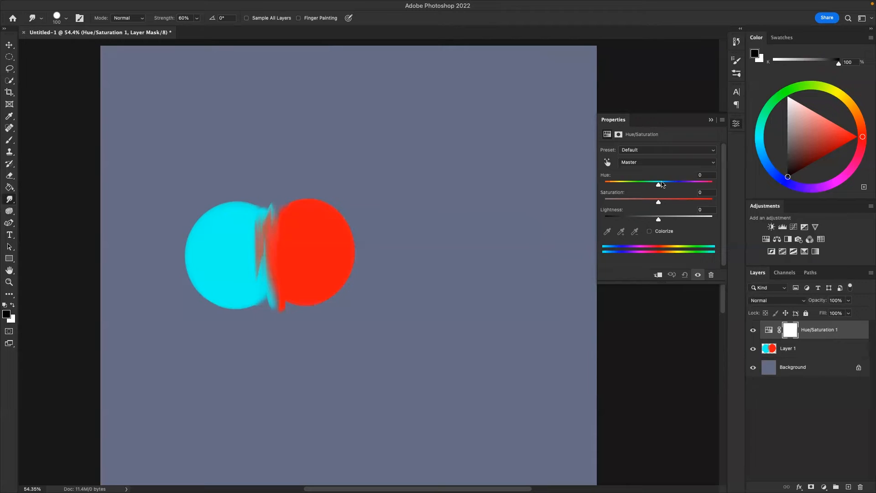
left_click_drag(656, 187, 622, 192)
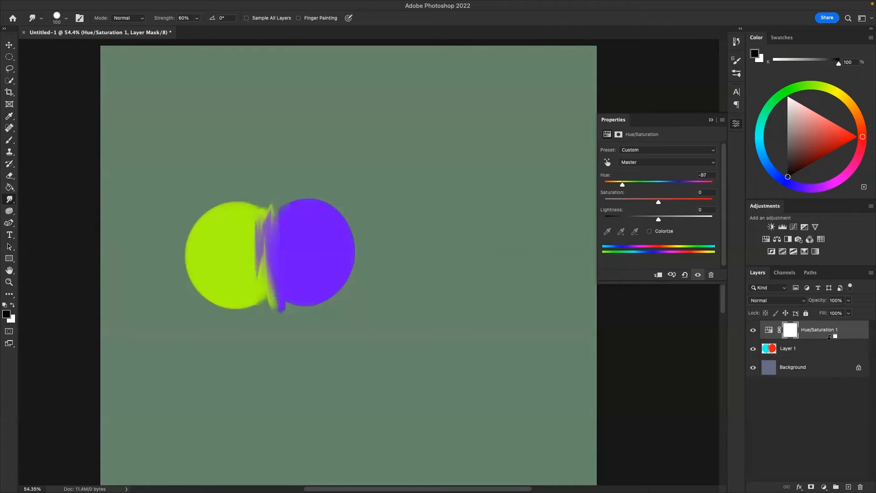
left_click_drag(823, 340, 830, 337)
key("super+z")
left_click(827, 339, "alt")
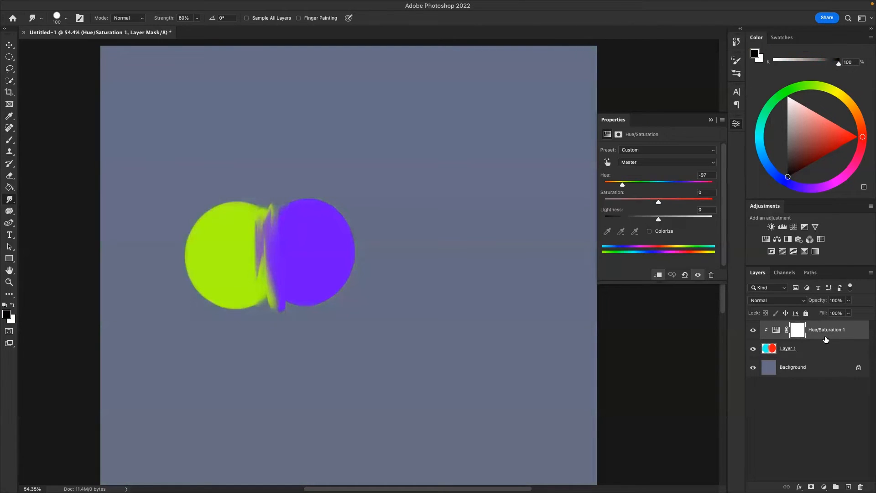
- Try hue +19, saturation +67 and lightness +8 on the clipped Hue/Saturation adjustment, and delete that layer
left_click_drag(622, 184, 672, 192)
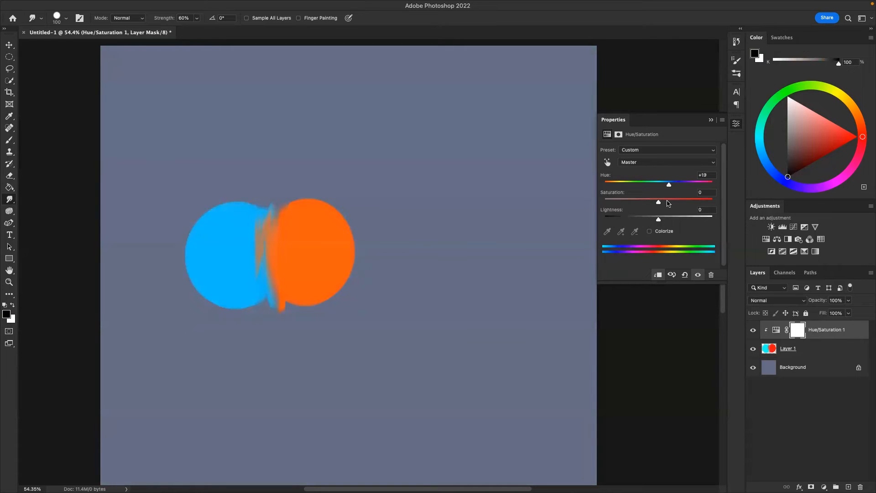
mouse_move(658, 202)
left_mouse_down()
mouse_move(698, 202)
mouse_move(639, 202)
mouse_move(694, 201)
mouse_move(699, 219)
mouse_move(620, 220)
mouse_move(663, 218)
left_mouse_up()
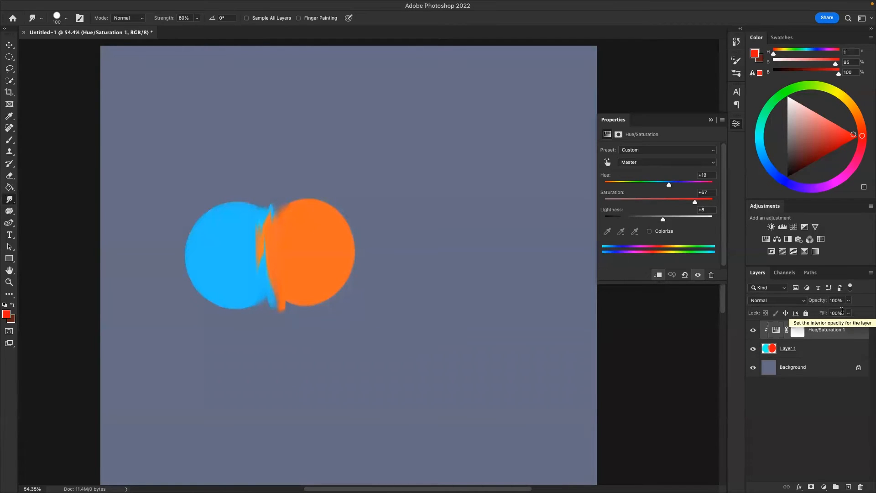
key("Delete")
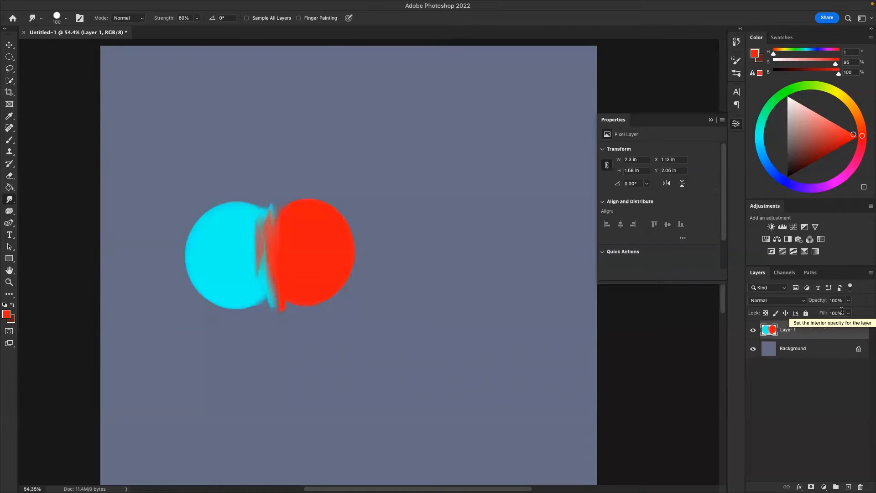
- Add a Curves adjustment layer above Layer 1, bend its RGB curve down to darken, and raise it slightly above the diagonal
left_click(793, 226)
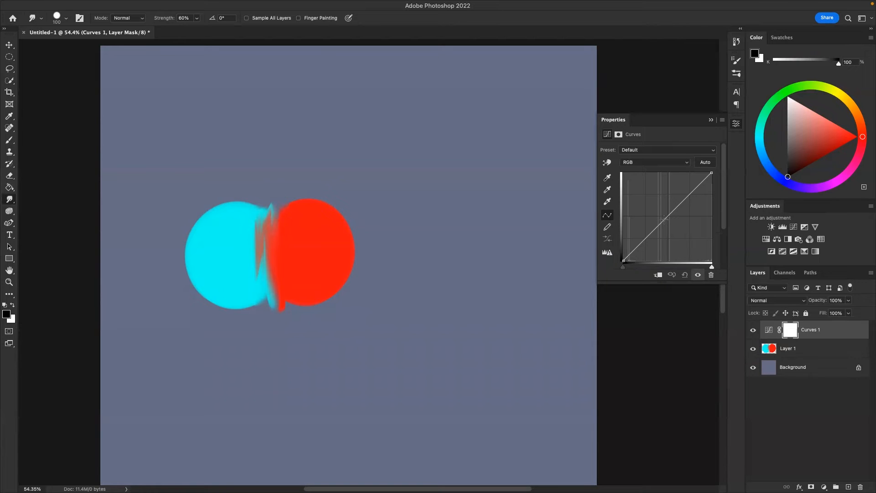
left_click_drag(664, 219, 683, 239)
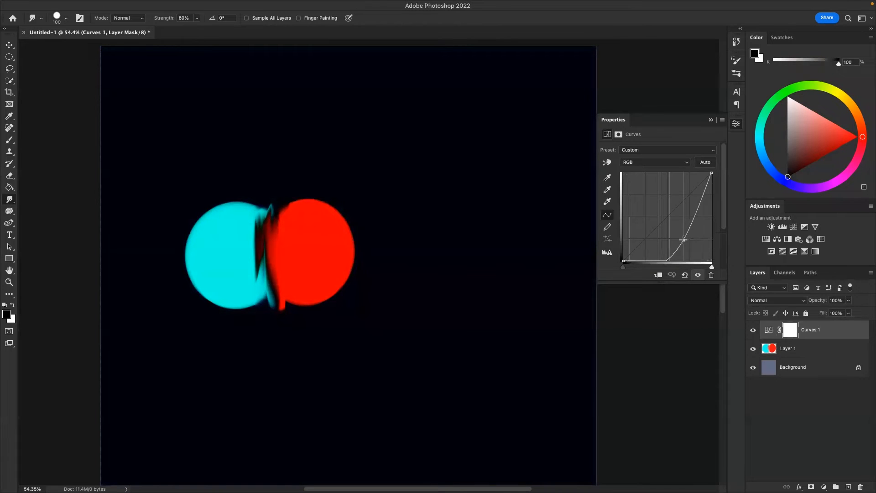
left_click_drag(684, 239, 666, 208)
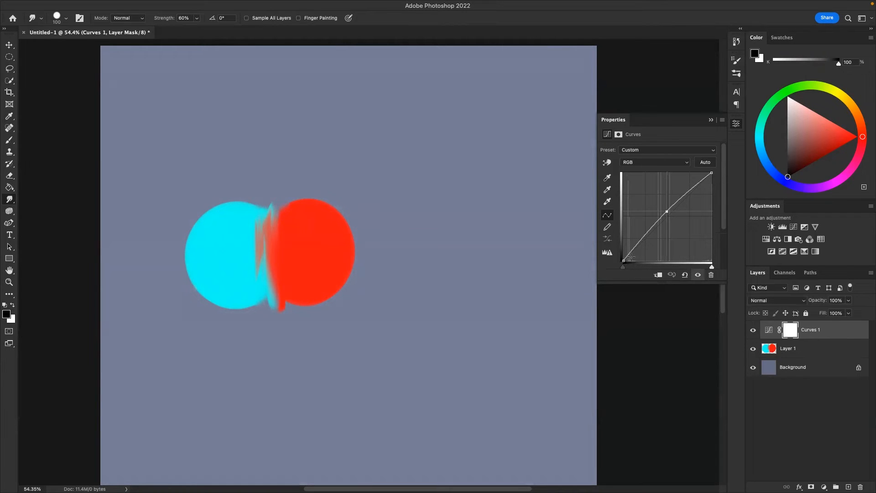
- Try shifting the curve's end points and raising a darker midtone point, and remove the added points to straighten the curve
mouse_move(623, 260)
left_mouse_down()
mouse_move(658, 261)
mouse_move(623, 261)
mouse_move(613, 274)
left_mouse_up()
left_click_drag(624, 261, 581, 269)
mouse_move(710, 173)
left_mouse_down()
mouse_move(669, 173)
mouse_move(711, 172)
left_mouse_up()
key("Delete")
mouse_move(651, 230)
left_mouse_down()
mouse_move(667, 241)
mouse_move(647, 224)
left_mouse_up()
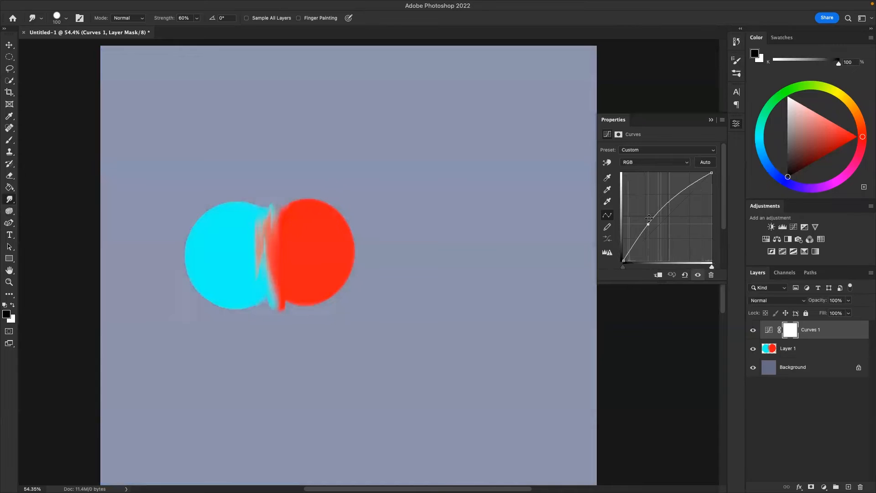
key("Delete")
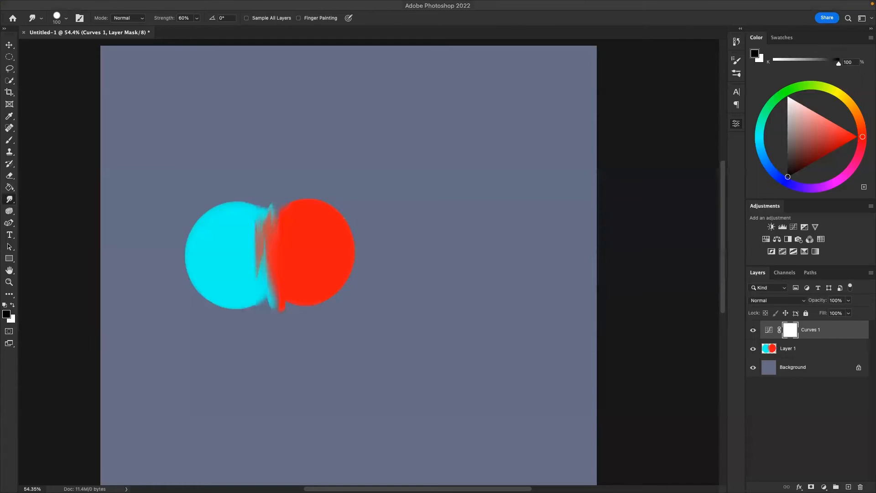
key("ctrl+Up")
key("ctrl+Up")
left_click(117, 32)
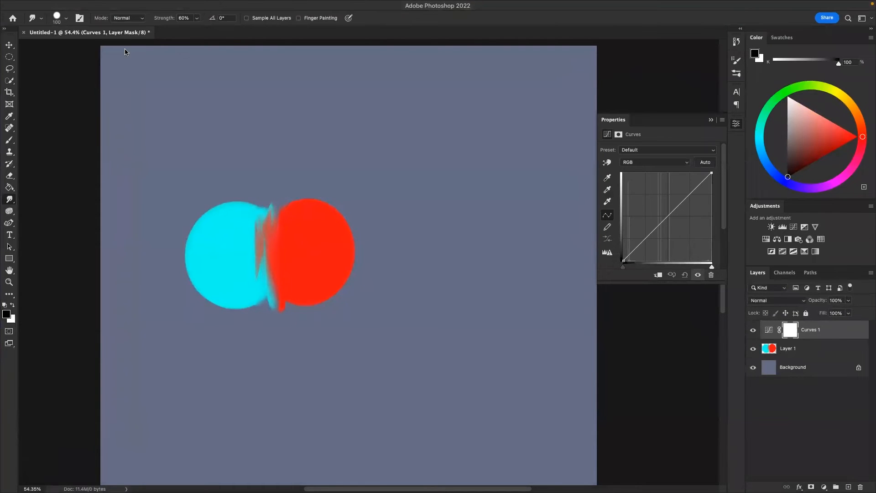
key("super+o")
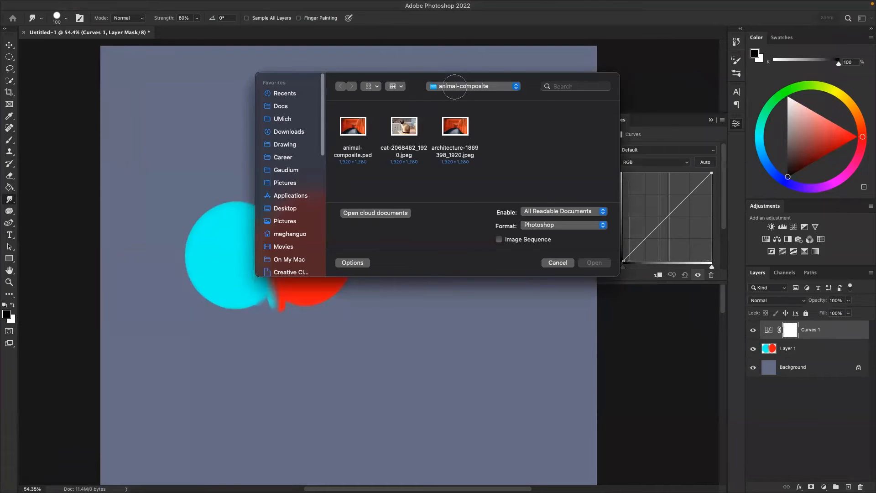
left_click(460, 87)
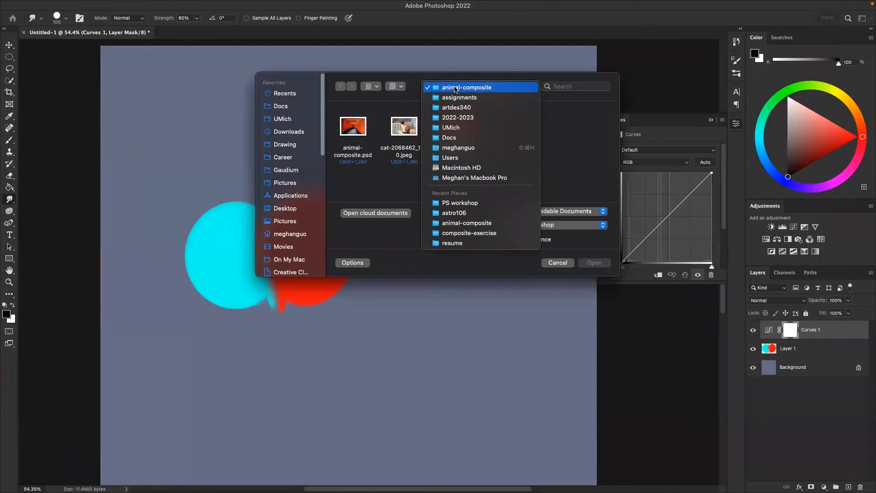
left_click(459, 127)
left_click(409, 132)
double_click(409, 133)
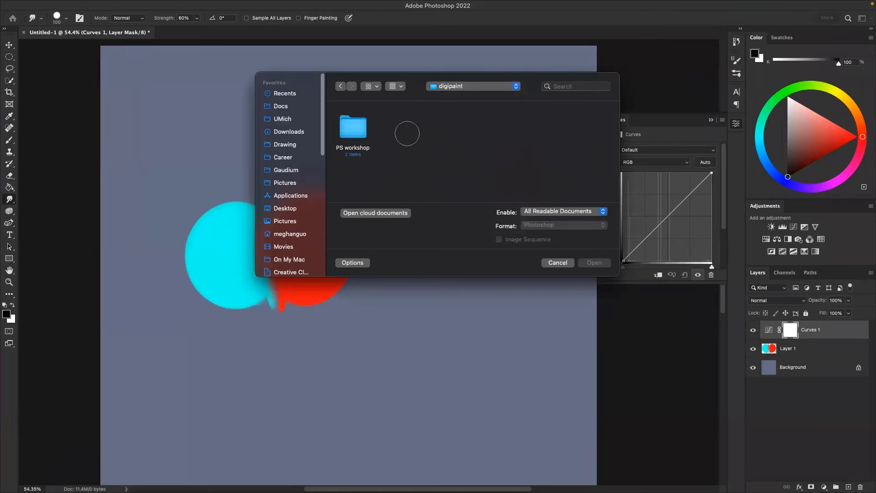
double_click(357, 128)
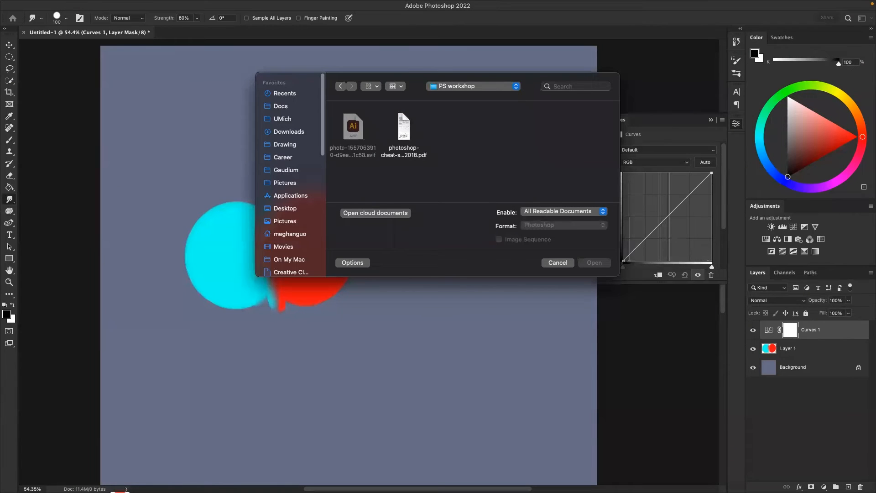
key("super+Tab")
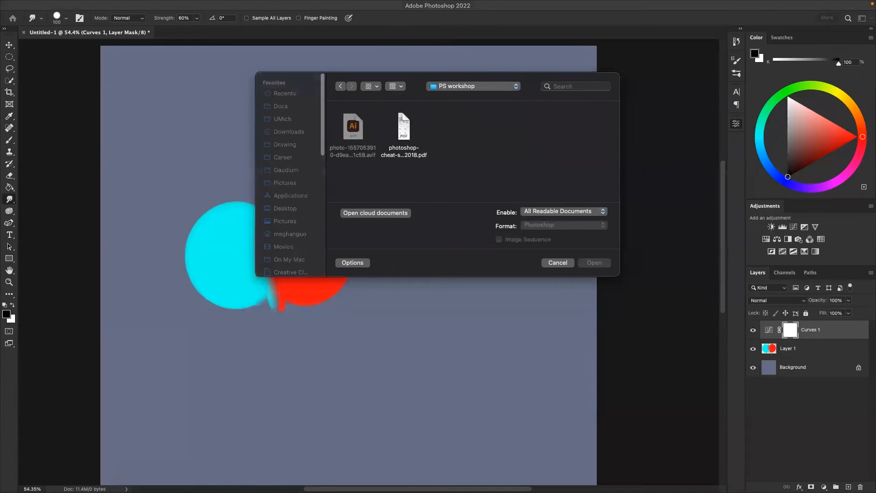
left_click(346, 127)
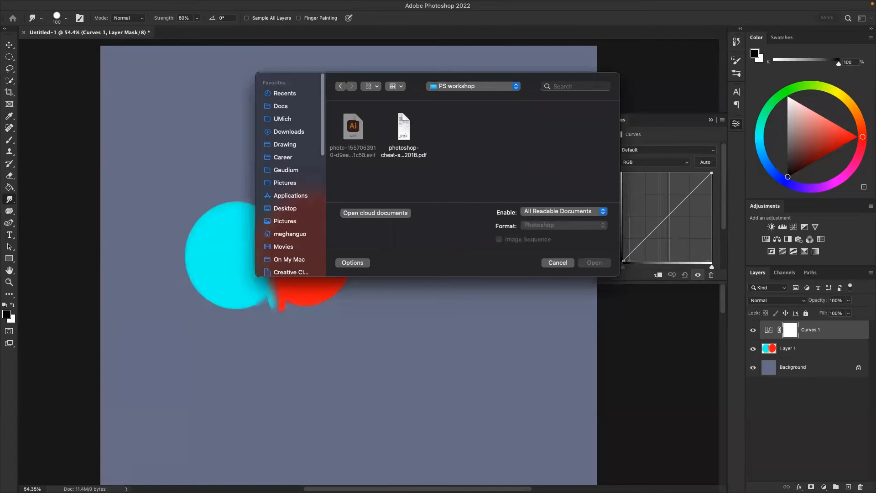
key("super+Tab")
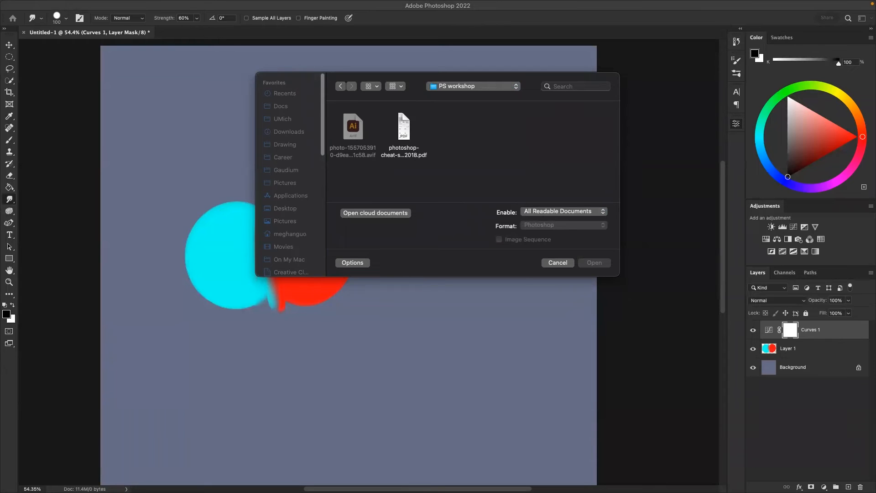
left_click(565, 262)
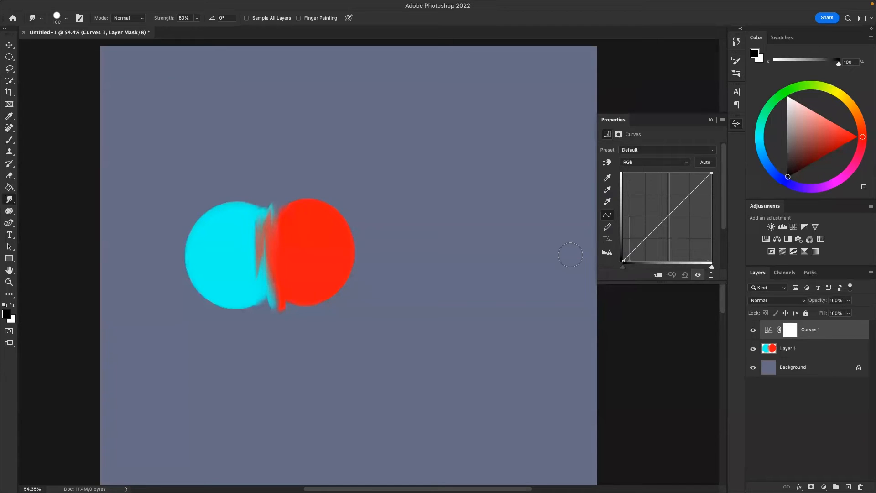
- Select the cyan circle and then the red circle on Layer 1 with the Magic Wand tool
left_click(10, 82)
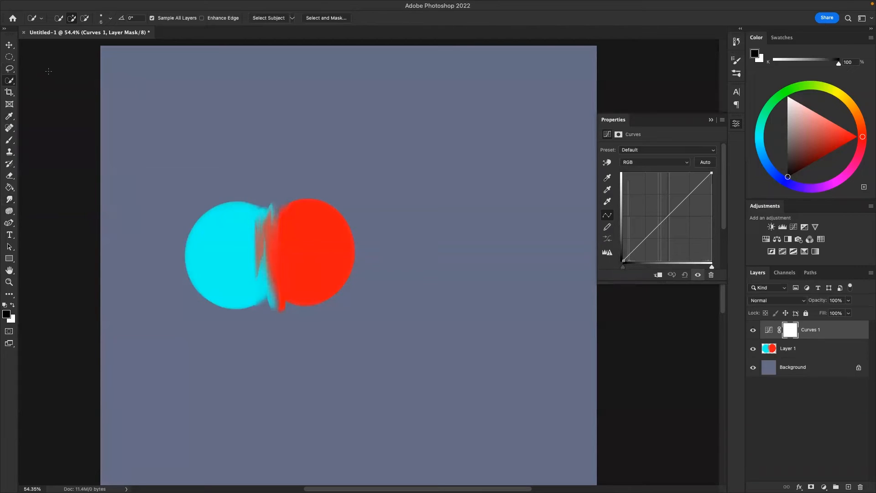
right_click(10, 81)
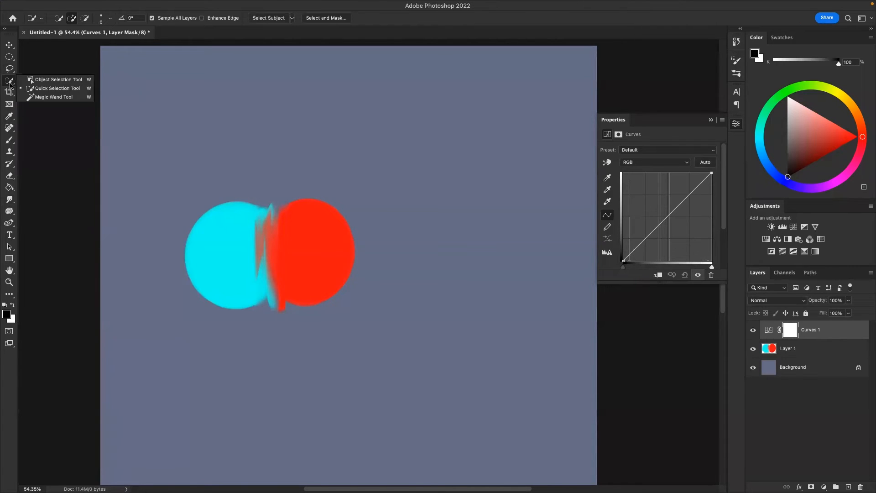
left_click(69, 97)
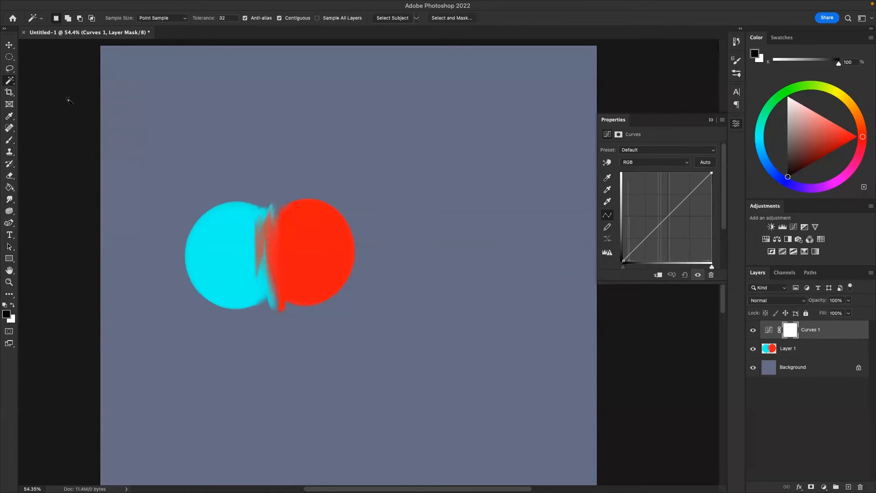
left_click(820, 345)
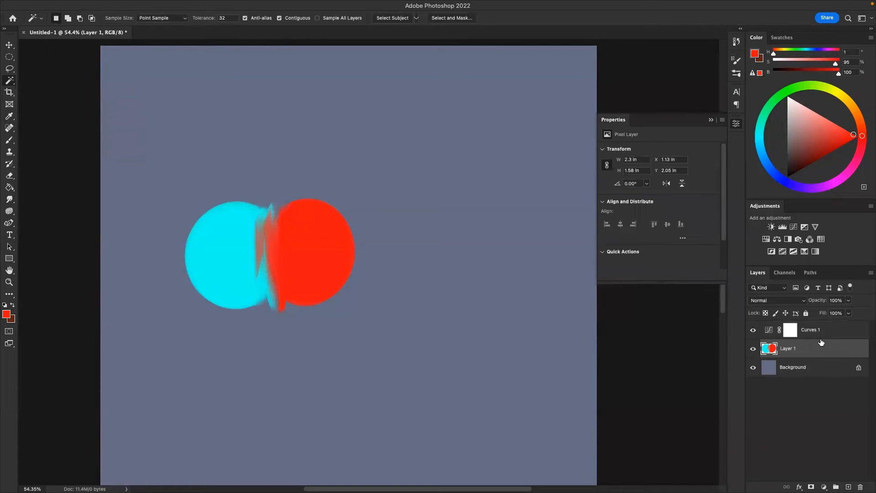
left_click(234, 254)
left_click(321, 253)
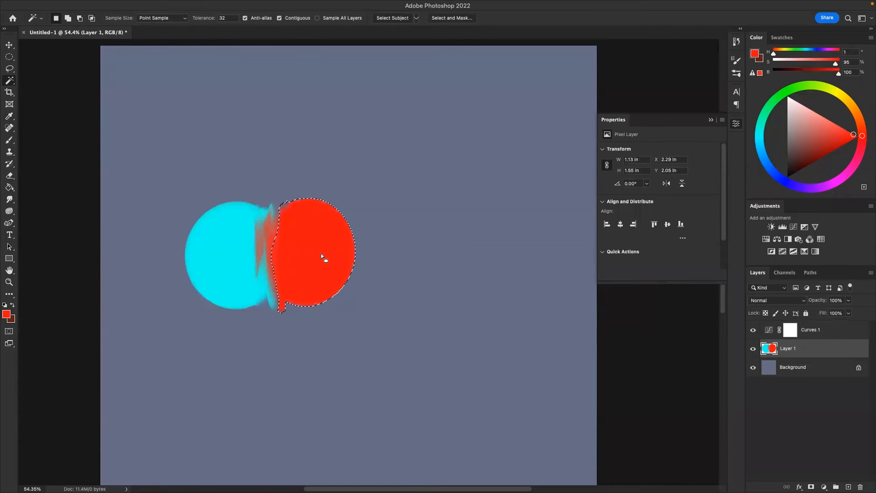
- Switch to the Quick Selection tool and clear the selection around the red circle
right_click(11, 81)
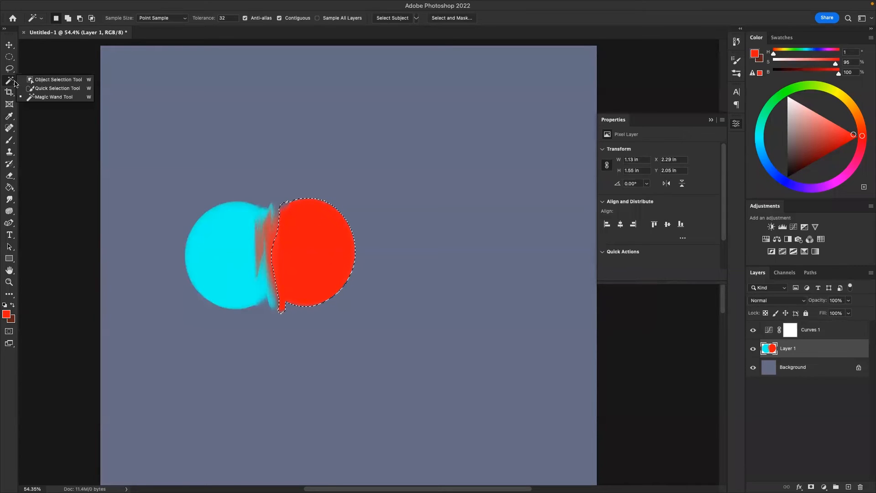
left_click(80, 88)
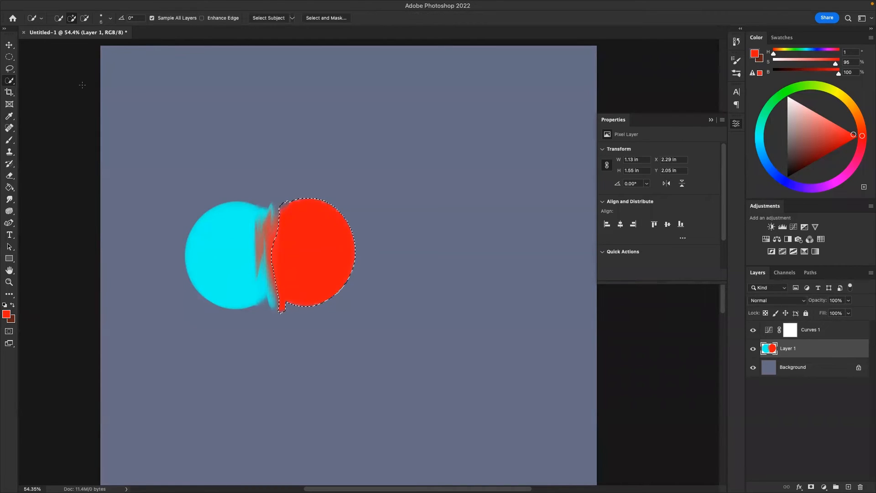
key("super+z")
key("super+d")
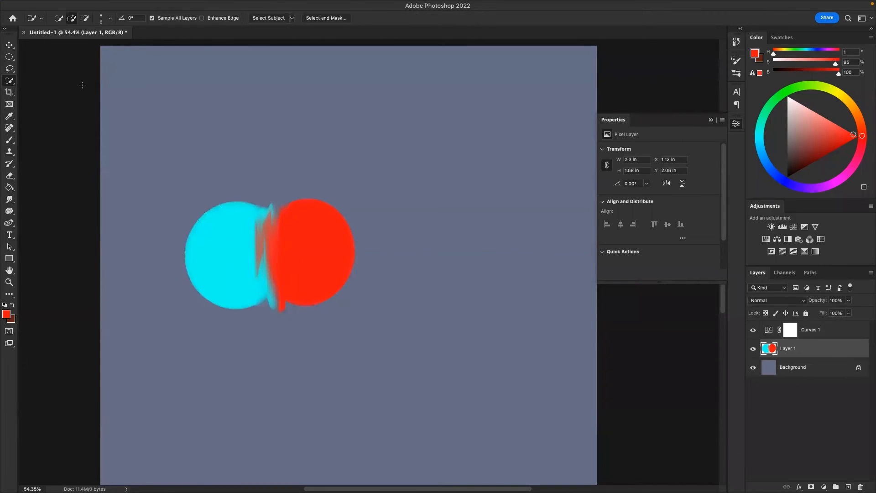
- Quick-select the cyan circle with a 125 px brush and subtract the excess selection around its upper edge
key("bracketright")
key("bracketright")
key("bracketright")
key("bracketright")
key("bracketright")
key("bracketright")
key("bracketright")
key("bracketright")
key("bracketright")
key("bracketright")
key("bracketright")
key("bracketright")
key("bracketright")
key("bracketright")
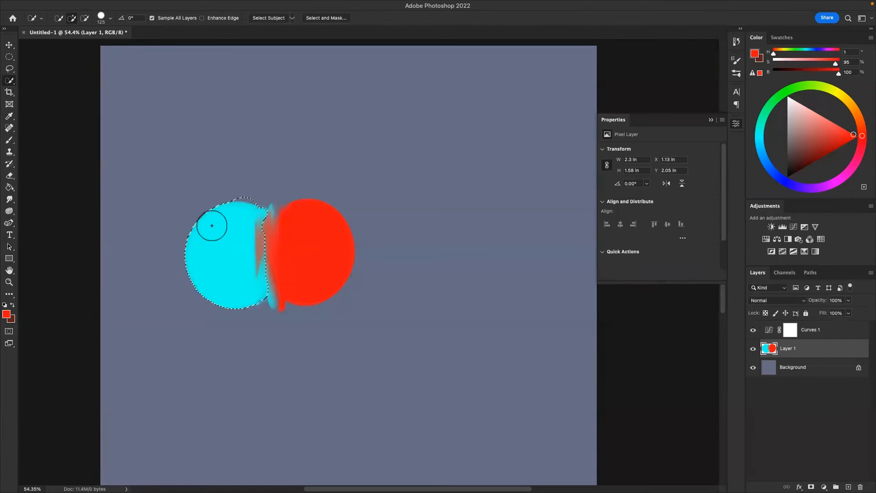
left_click_drag(224, 293, 256, 221)
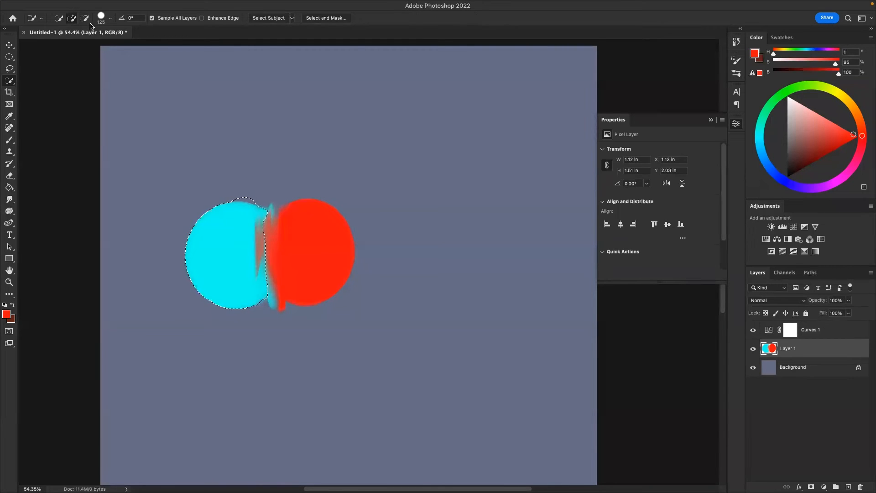
left_click(85, 19)
left_click(261, 187)
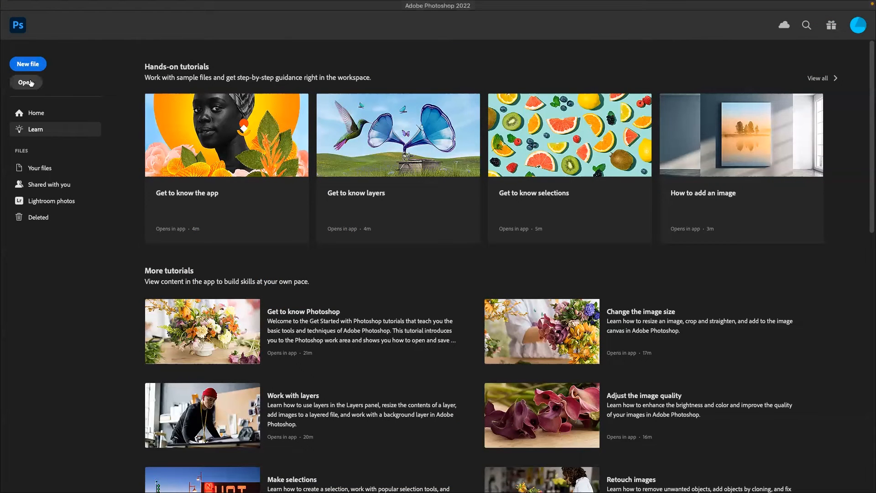
- Create a new document from the Art & Illustration Poster preset, 18 x 24 in at 300 ppi
left_click(39, 64)
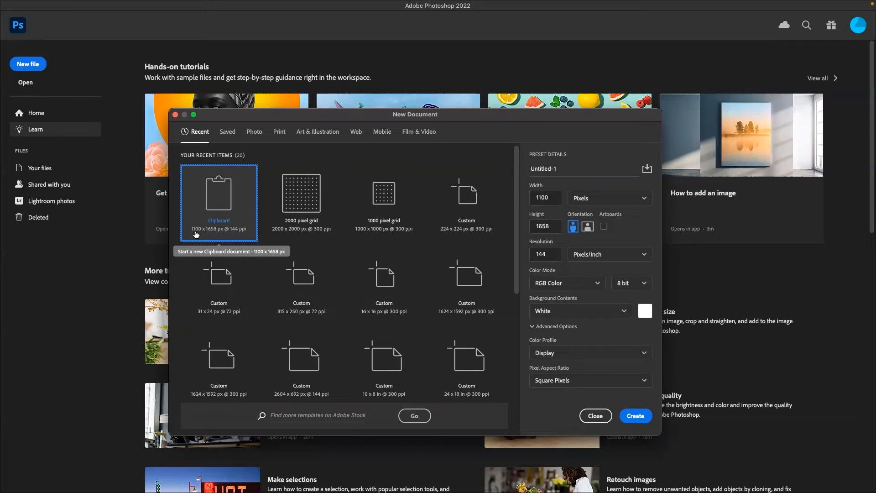
left_click(313, 131)
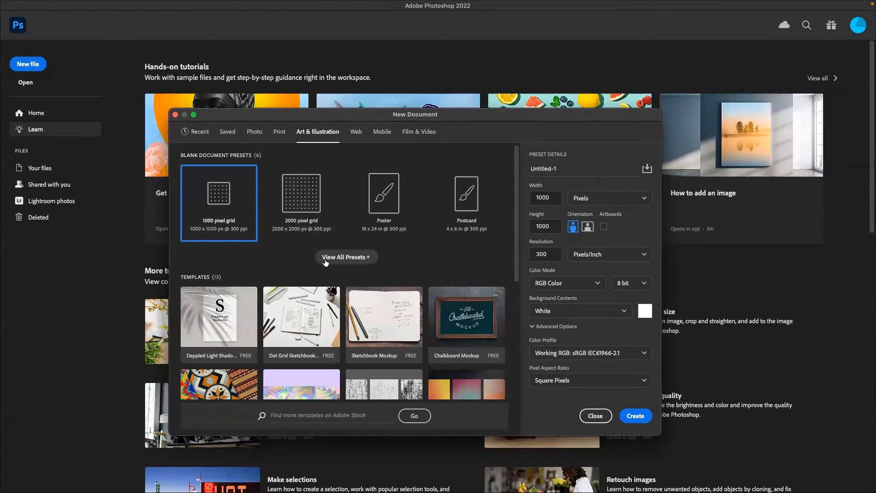
left_click(345, 257)
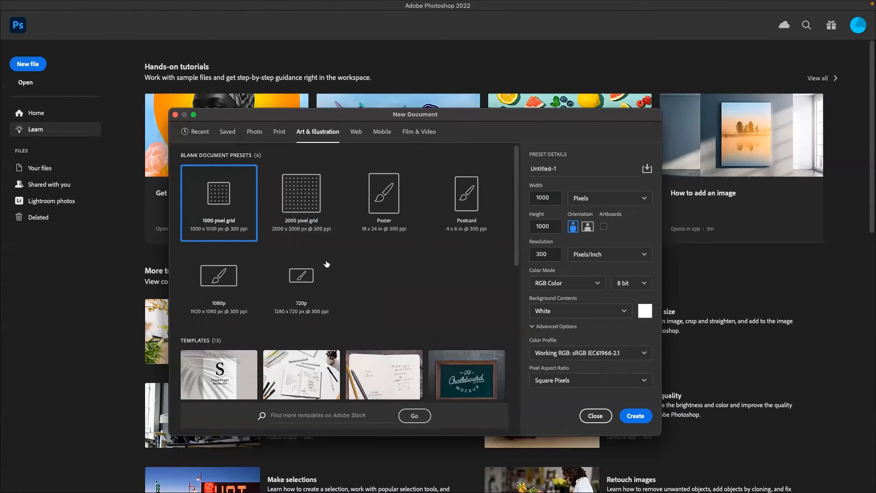
left_click(398, 200)
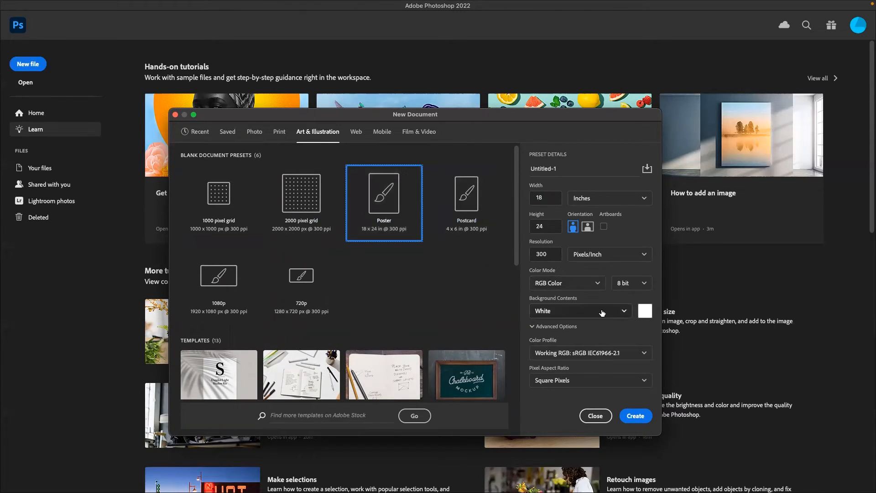
left_click(639, 414)
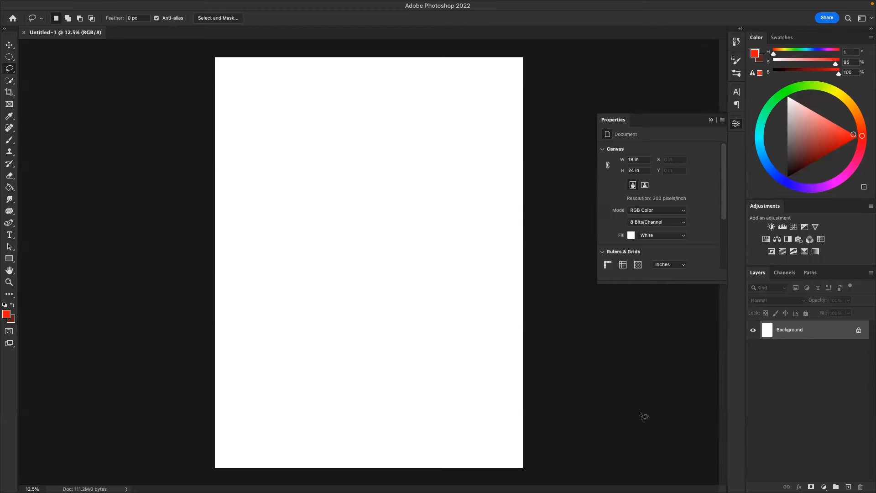
- Browse to the UMich folder and open the portrait reference unknown.png from its subfolders
key("super+o")
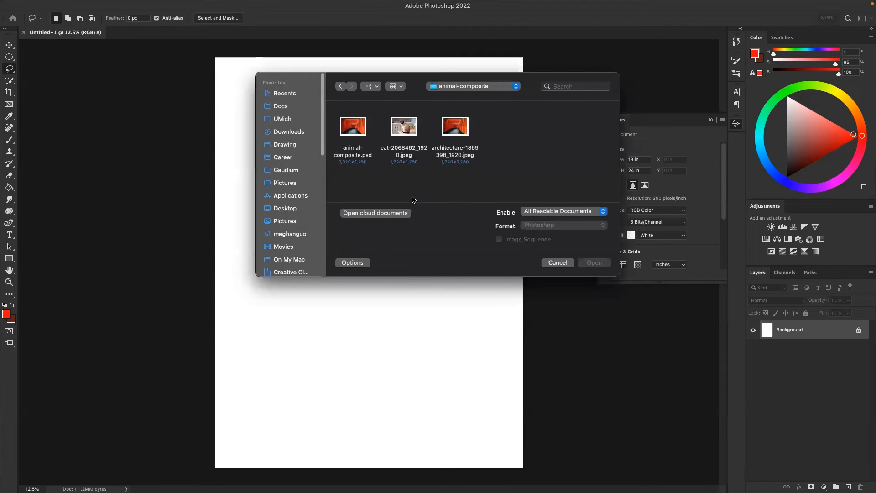
left_click(460, 89)
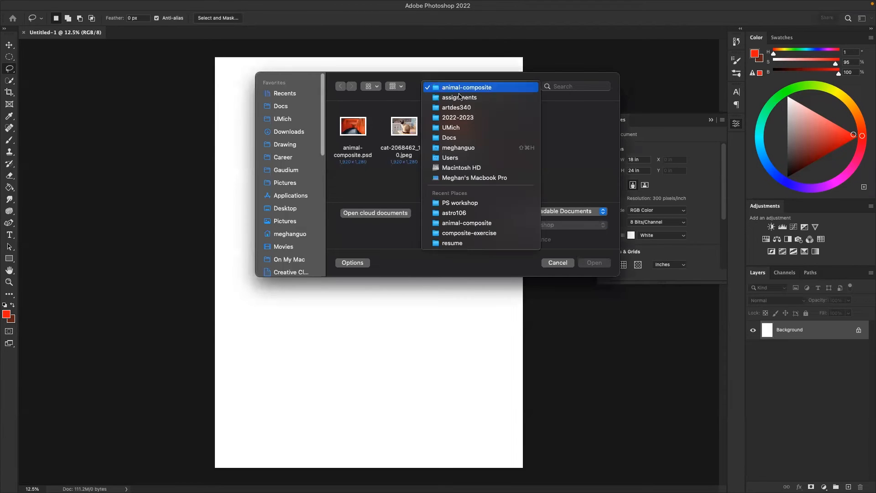
left_click(463, 127)
double_click(426, 130)
double_click(364, 127)
double_click(361, 128)
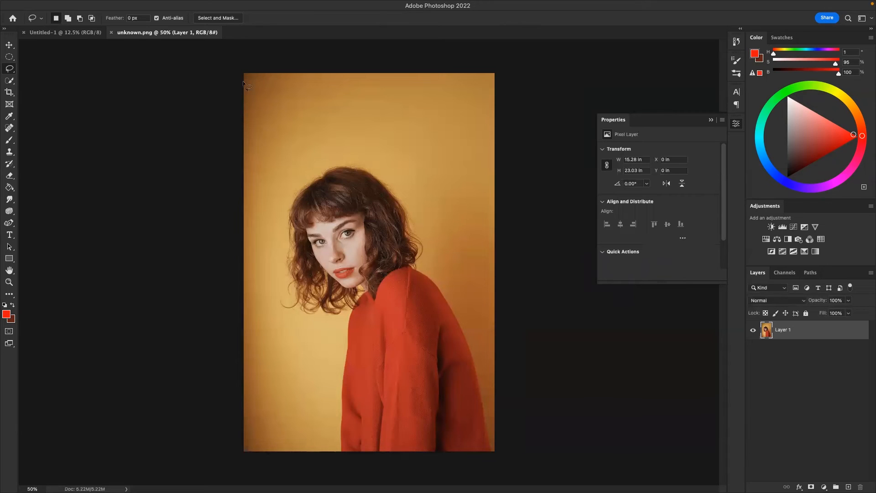
- Arrange both documents in a 2-up Vertical layout and narrow the reference photo's pane around the zoomed-out portrait
mouse_move(91, 4)
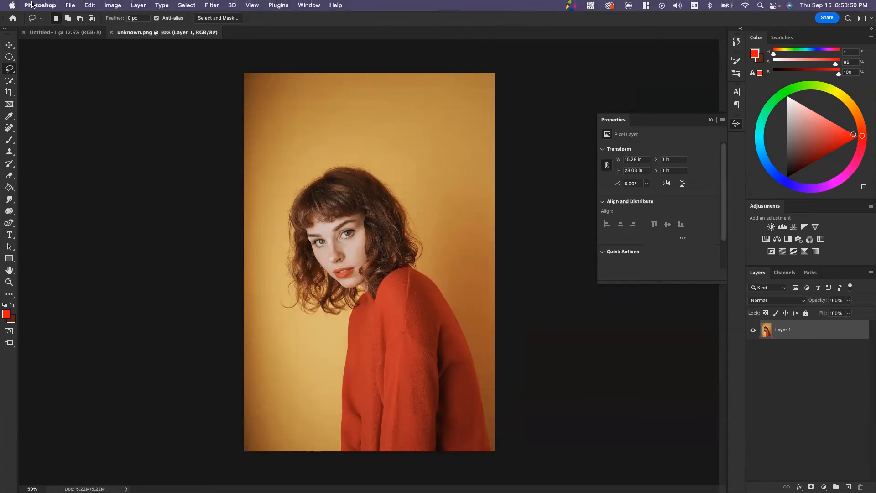
left_click(71, 5)
left_click(308, 7)
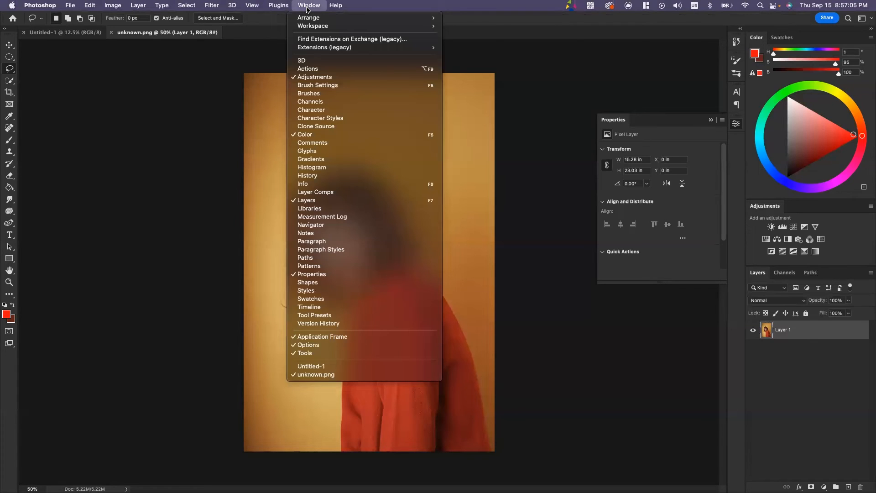
mouse_move(309, 17)
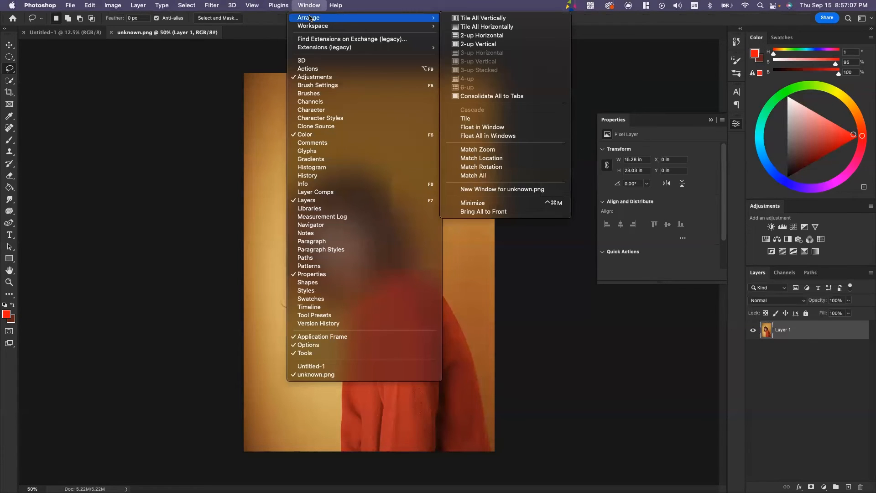
left_click(497, 45)
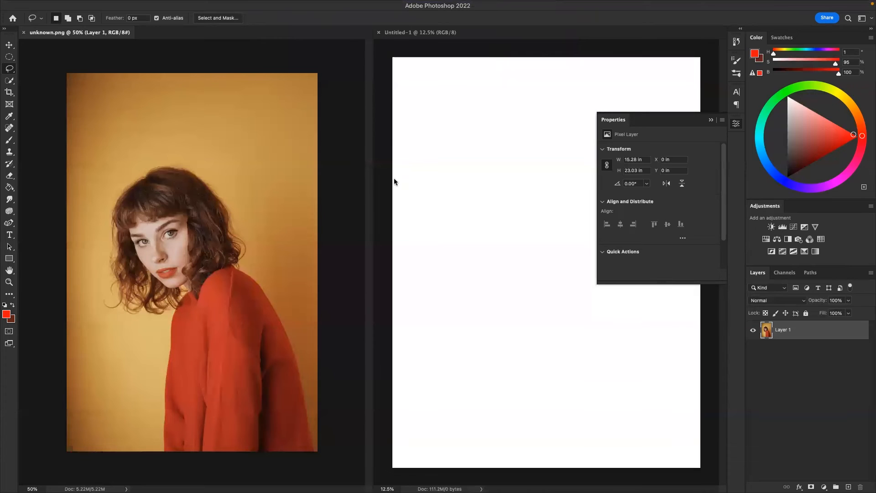
left_click_drag(373, 186, 262, 201)
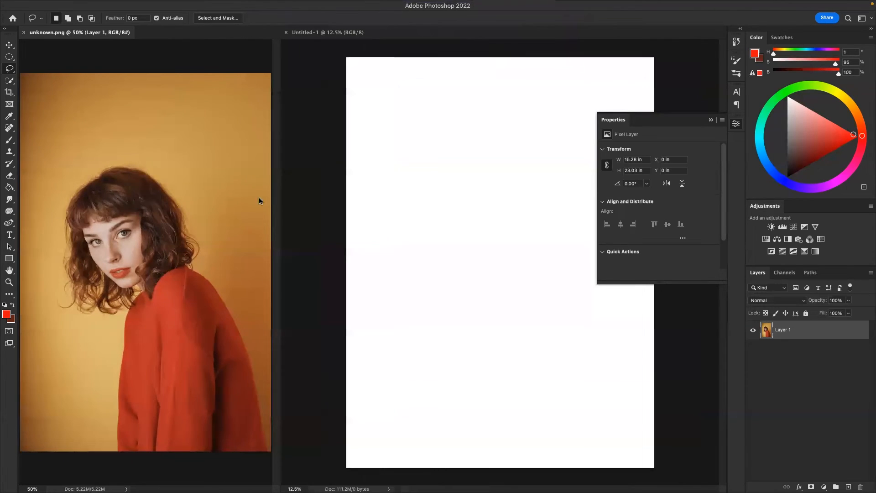
scroll(223, 199, "down", 3)
left_click_drag(282, 209, 235, 209)
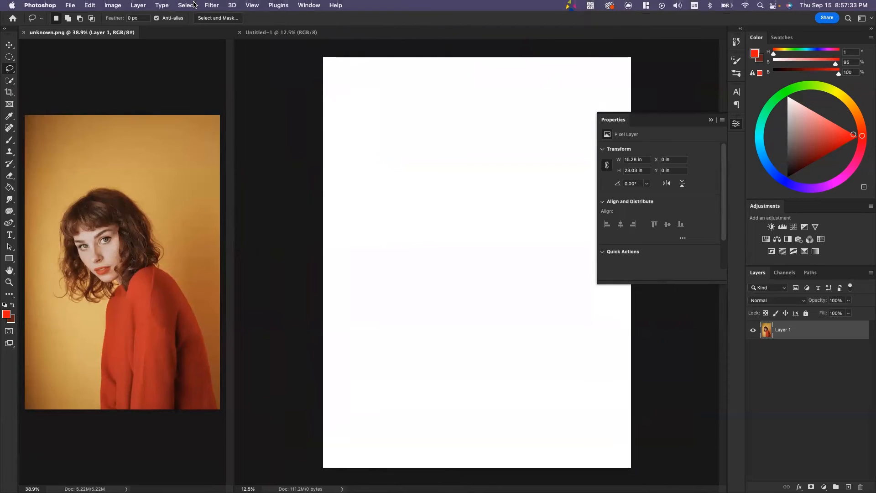
left_click(307, 5)
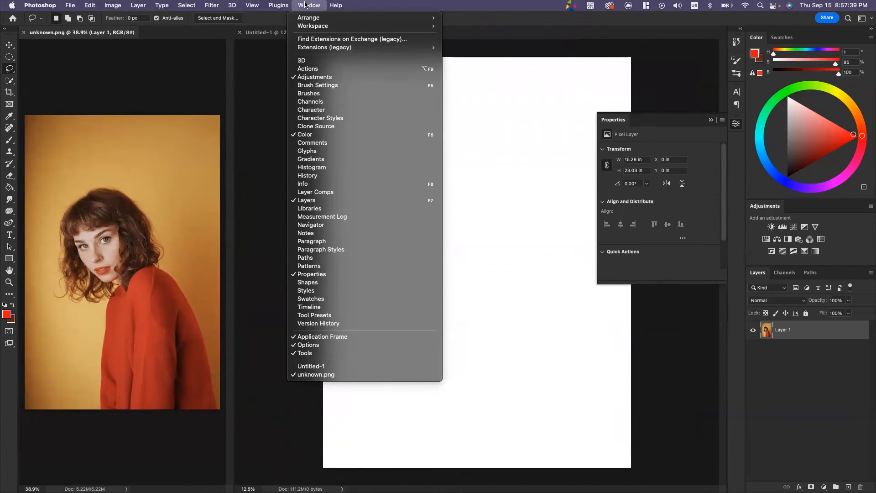
left_click(268, 61)
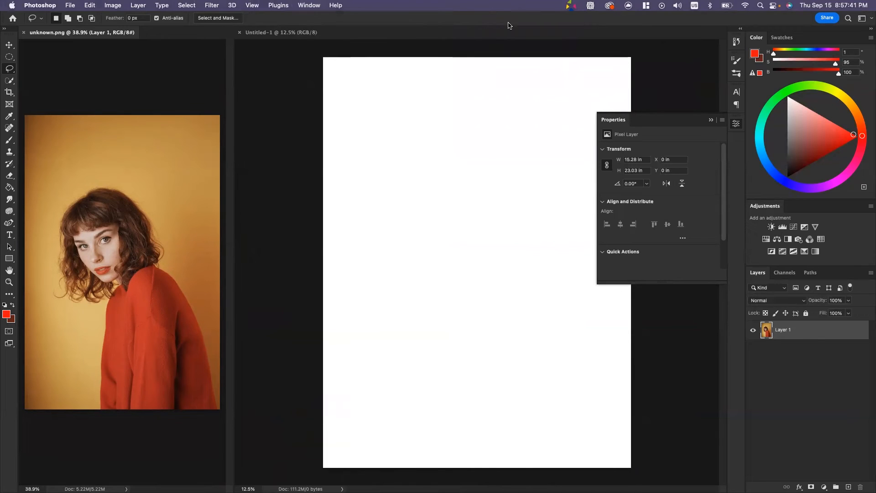
- Collapse Properties and add a new layer above the Background in the blank Untitled-1 document
left_click(279, 34)
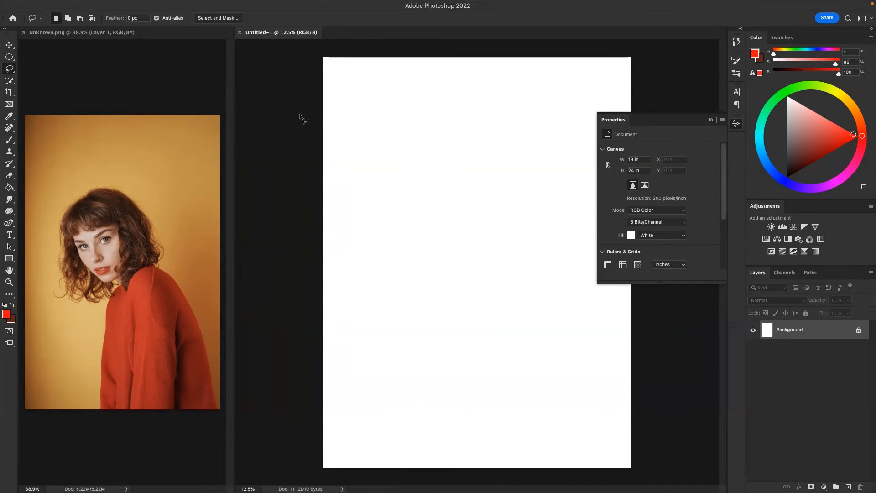
left_click(711, 120)
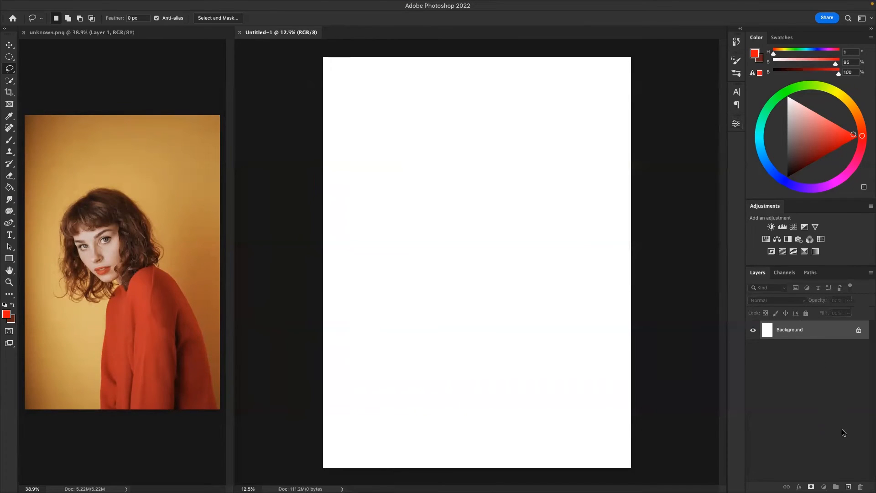
left_click(847, 487)
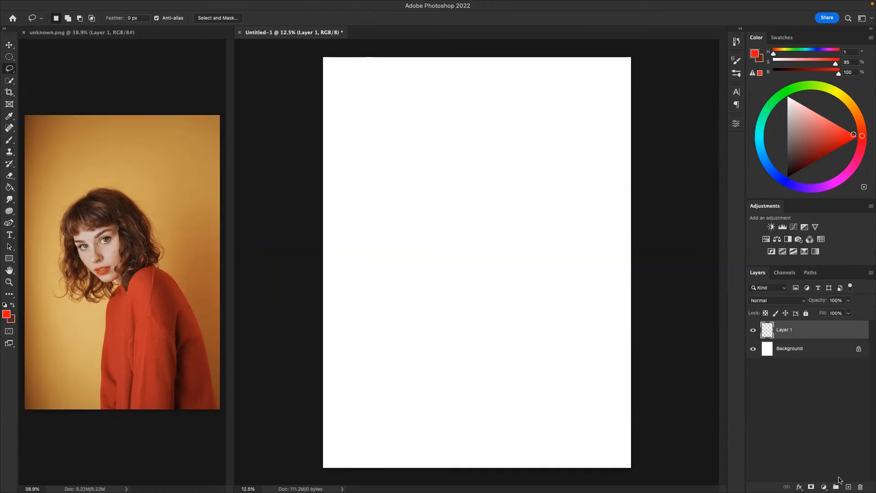
- Activate the reference photo, take the Brush tool with foreground colour 000000, and reduce the brush size to 20 px
left_click(129, 218)
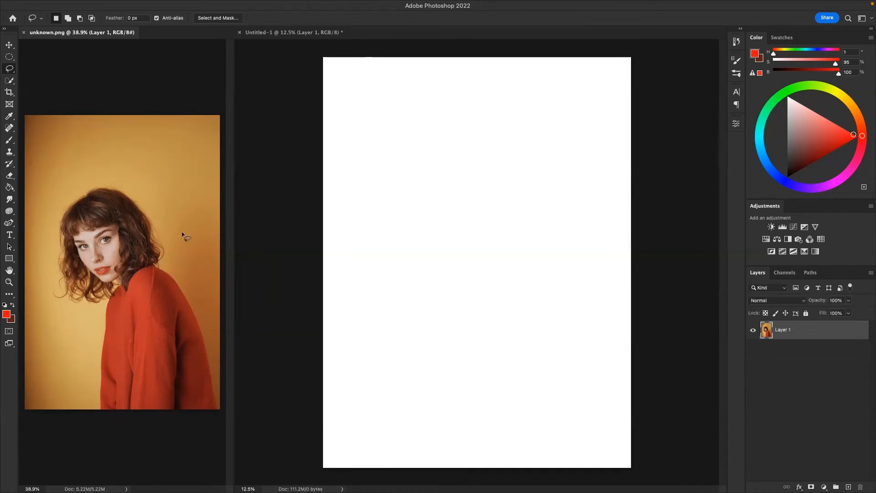
key("b")
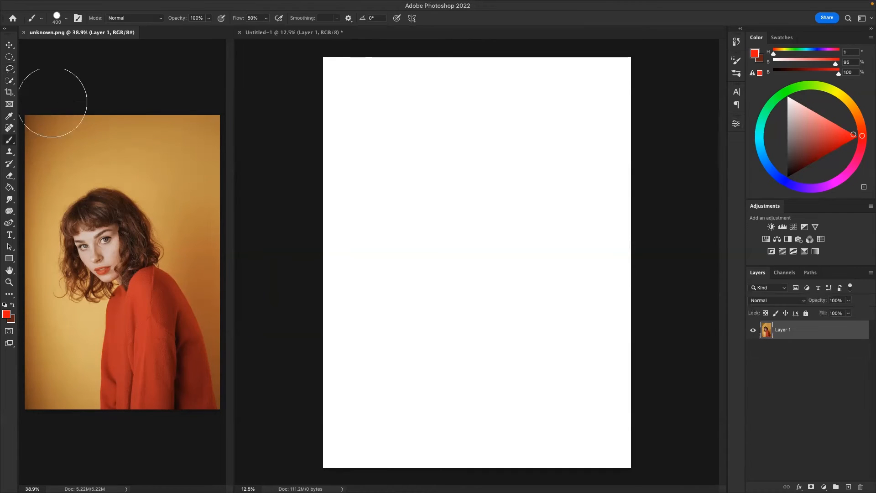
left_click(6, 314)
type("000000")
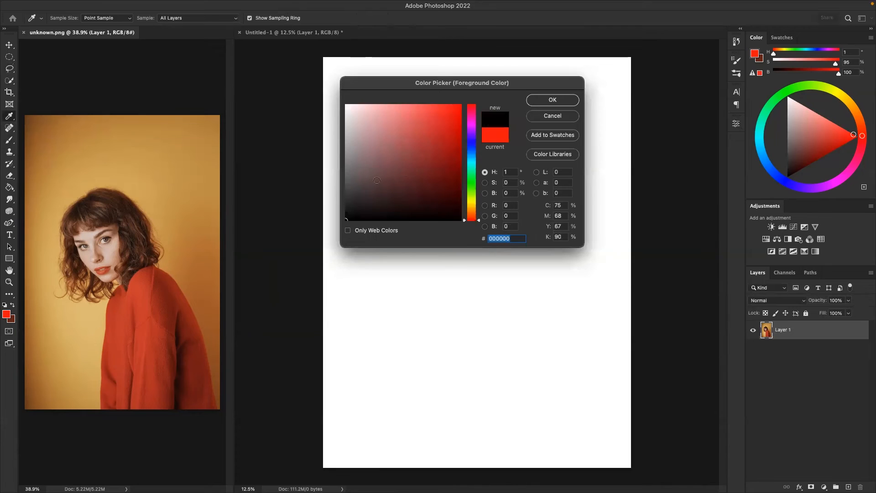
left_click(552, 99)
left_click(66, 19)
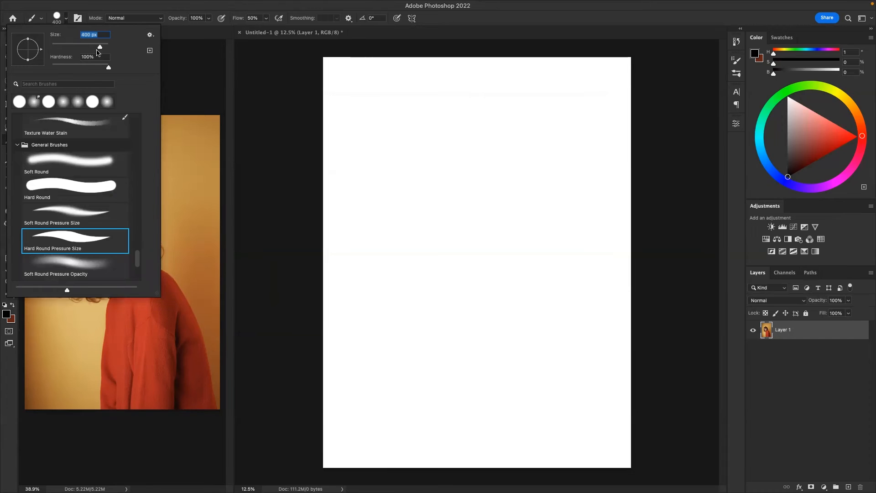
left_click_drag(100, 47, 57, 63)
left_click(94, 264)
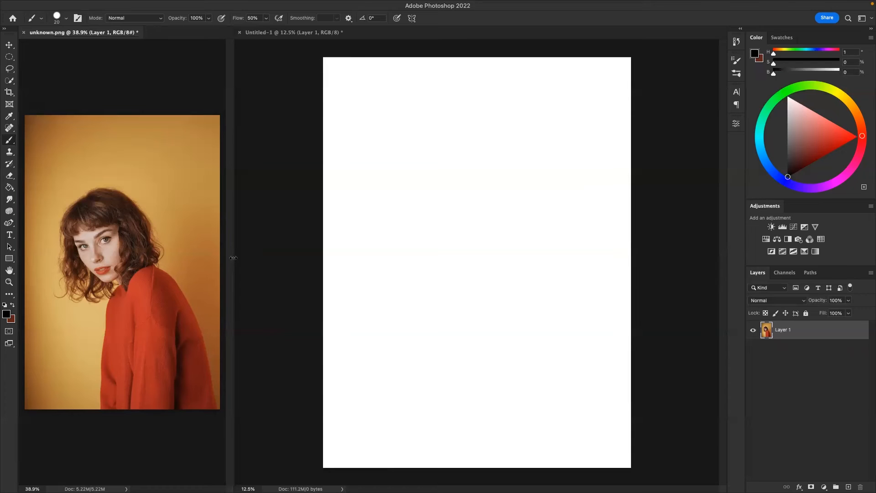
- Widen the reference photo's pane and enlarge the portrait to about 64%
left_click_drag(233, 259, 429, 258)
key("super+equal")
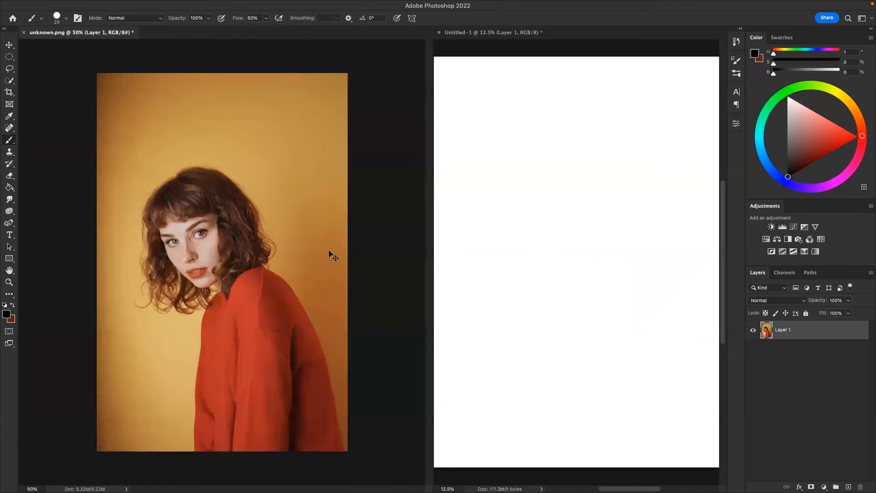
scroll(231, 232, "up", 5)
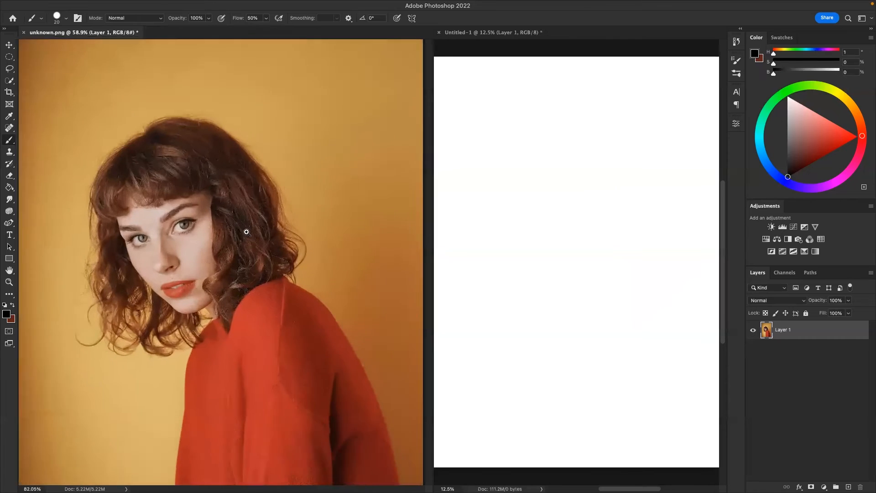
scroll(264, 163, "down", 1)
scroll(264, 162, "down", 5)
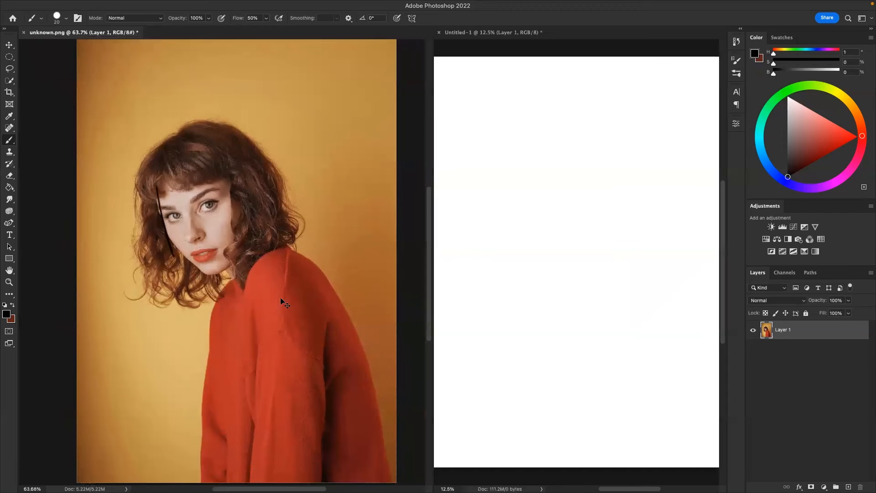
- Set the foreground colour to white and outline the woman's face on the reference photo with simple brush strokes
left_click_drag(773, 73, 839, 73)
left_click_drag(154, 192, 176, 243)
key("super+z")
mouse_move(155, 190)
left_mouse_down()
mouse_move(170, 243)
mouse_move(203, 277)
left_mouse_up()
mouse_move(156, 189)
left_mouse_down()
mouse_move(188, 168)
mouse_move(234, 167)
left_mouse_up()
left_click(237, 247, "shift")
left_click(204, 276)
left_click(237, 257, "shift")
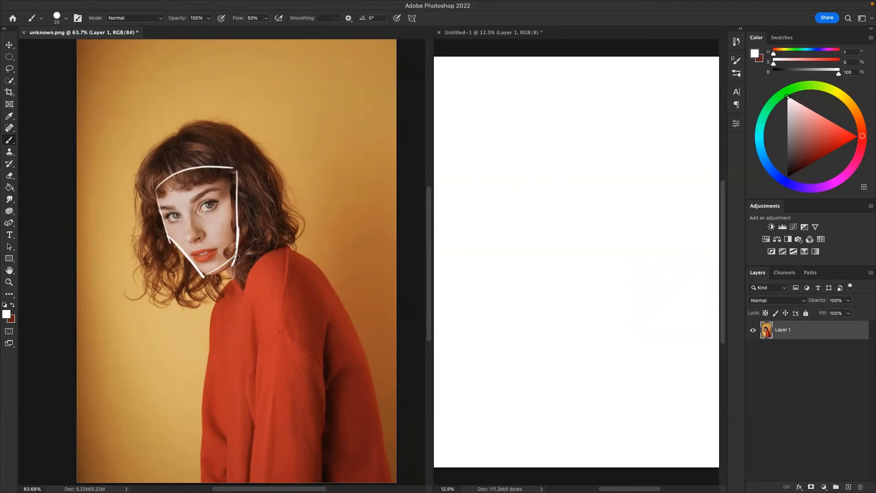
- Outline the hair's outer shape on the reference photo with angular white strokes
mouse_move(144, 175)
left_mouse_down()
mouse_move(133, 272)
mouse_move(233, 106)
mouse_move(292, 196)
left_mouse_up()
left_click_drag(133, 290, 245, 294)
left_click_drag(297, 212, 238, 291)
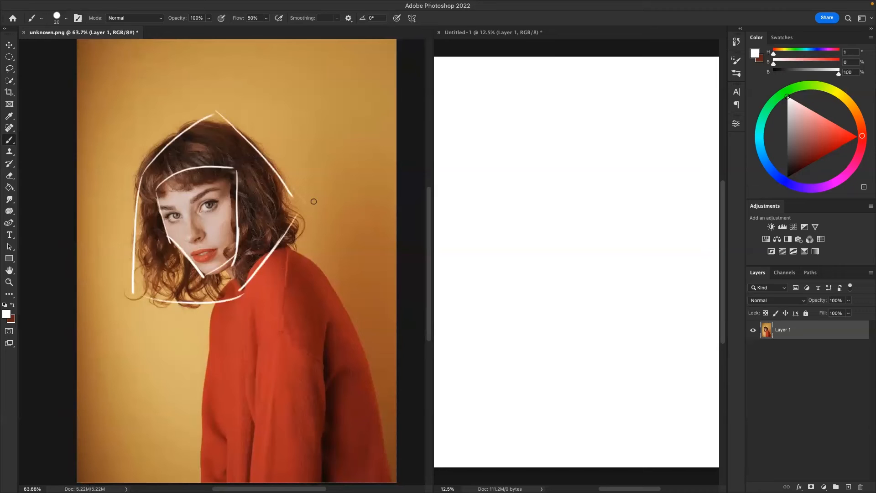
- Outline the torso, sleeve edge and back of the red sweater down to the photo's lower edge in white
scroll(254, 219, "down", 3)
left_click_drag(195, 230, 168, 409)
left_click_drag(240, 232, 222, 410)
mouse_move(270, 168)
left_mouse_down()
mouse_move(306, 206)
mouse_move(364, 408)
left_mouse_up()
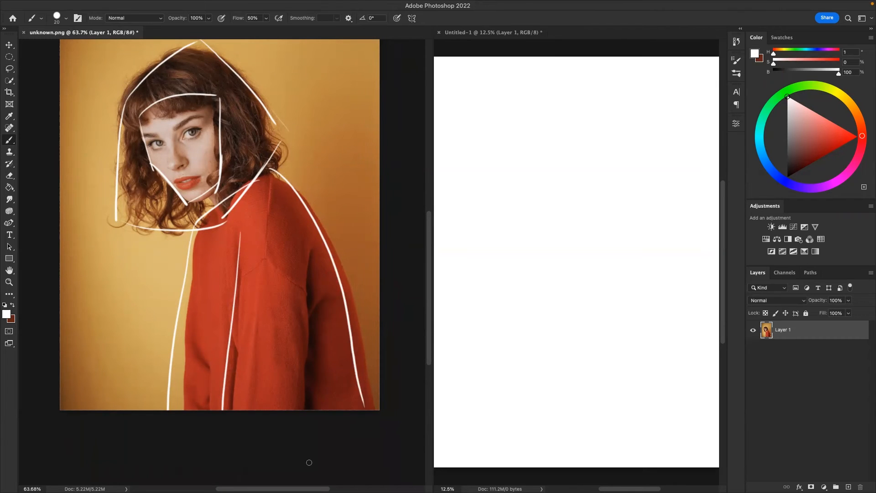
- Narrow the reference photo's pane to give the blank canvas more room
scroll(284, 175, "up", 3)
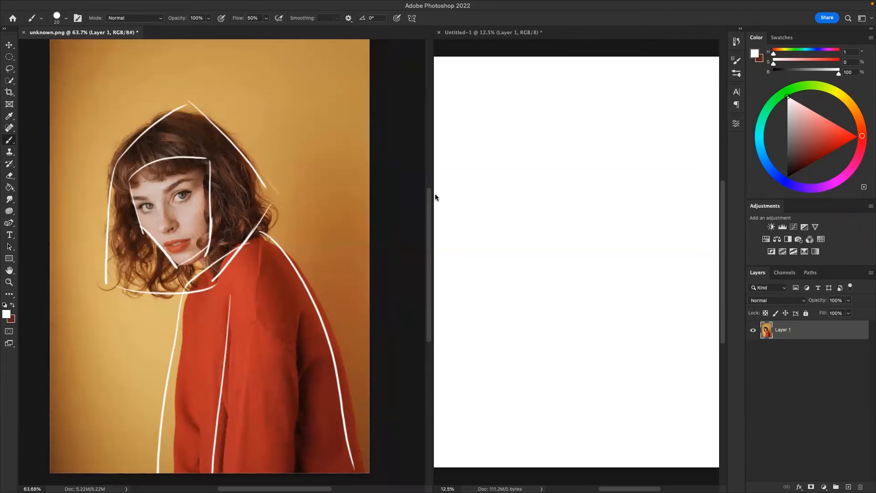
left_click_drag(401, 171, 321, 179)
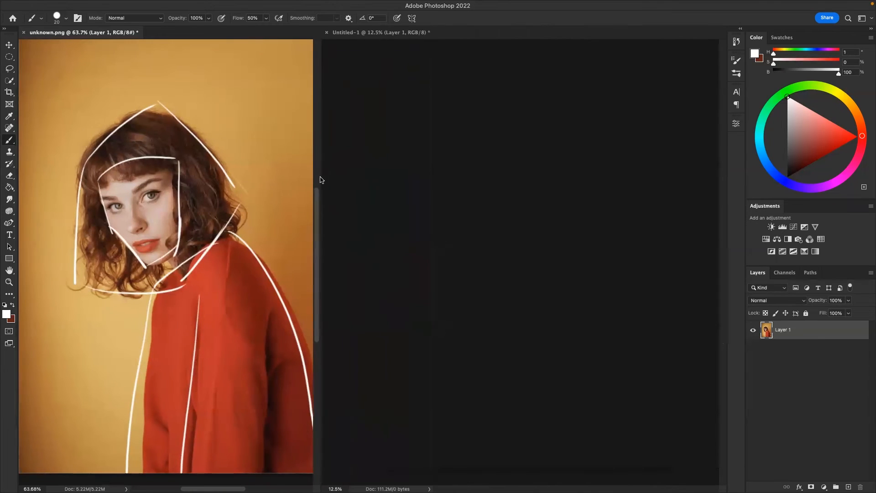
- Zoom the reference photo out until the whole figure shows, and make the blank Untitled-1 canvas active
key("ctrl+minus")
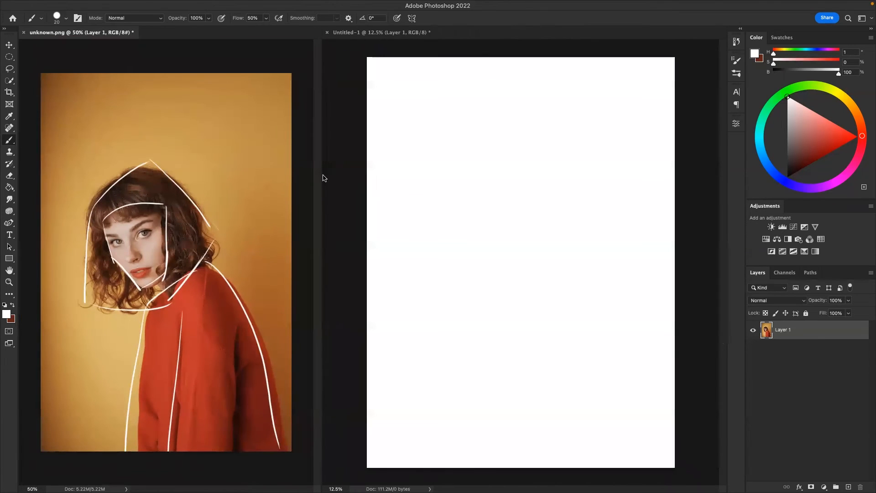
left_click(405, 32)
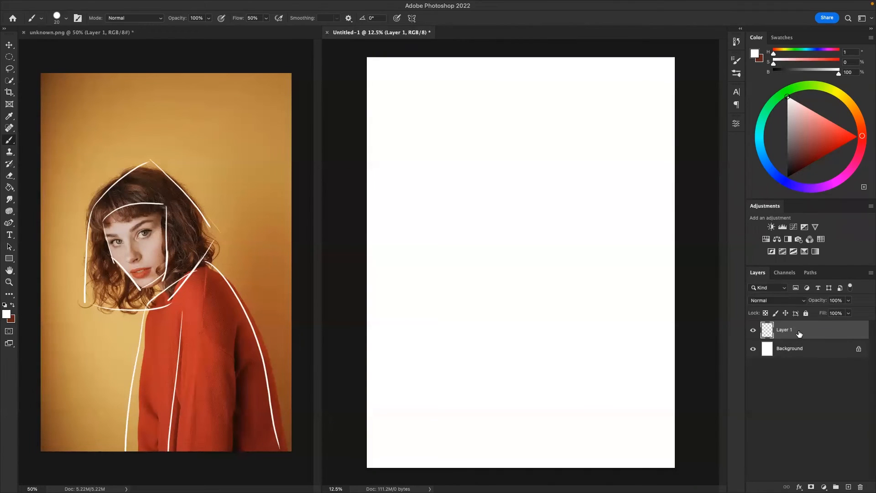
key("ctrl+n")
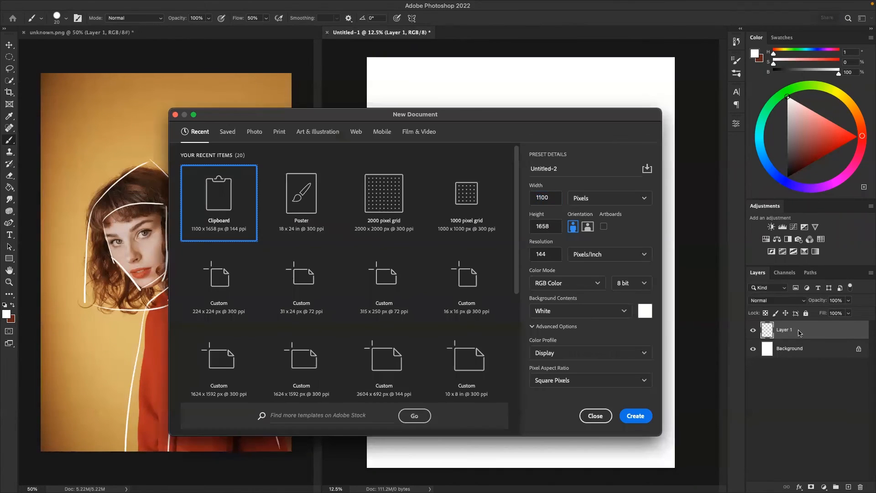
left_click(595, 416)
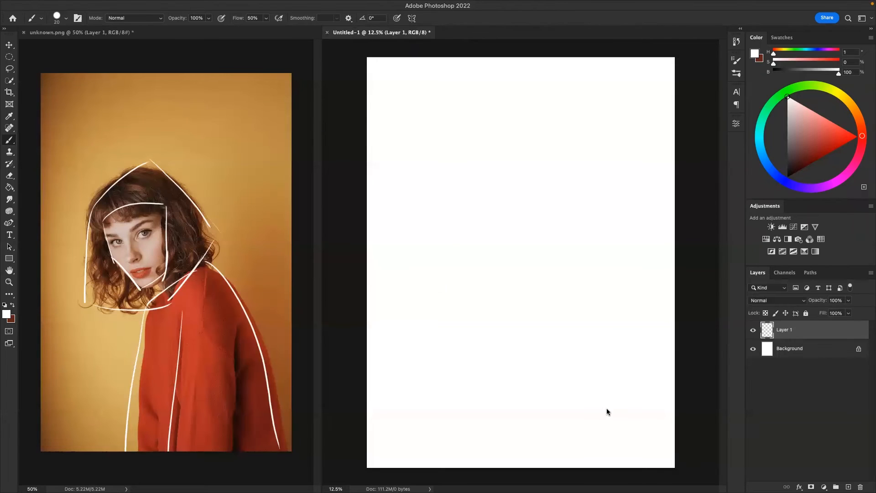
key("ctrl+shift+n")
left_click(412, 222)
- Reset the foreground colour to black and block in the woman's angular face outline on the blank canvas
key("x")
key("d")
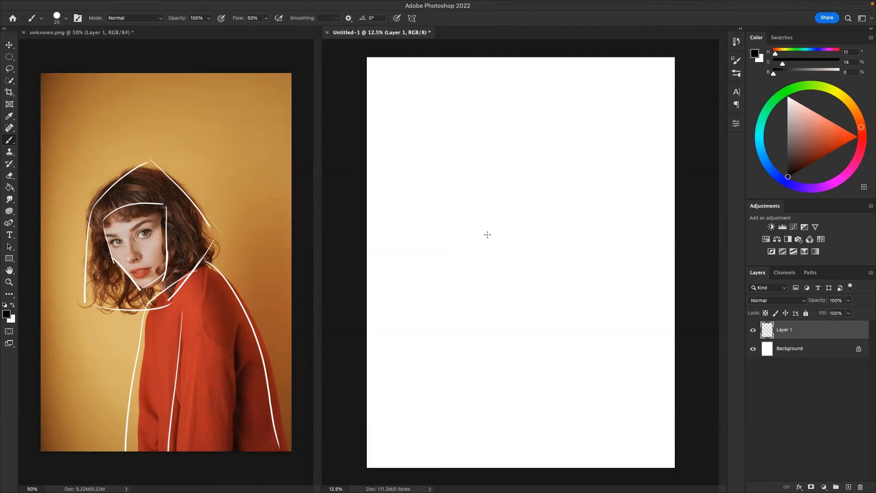
left_click_drag(463, 184, 529, 162)
mouse_move(463, 185)
left_mouse_down()
mouse_move(472, 229)
mouse_move(500, 263)
mouse_move(484, 249)
mouse_move(504, 266)
mouse_move(530, 257)
left_mouse_up()
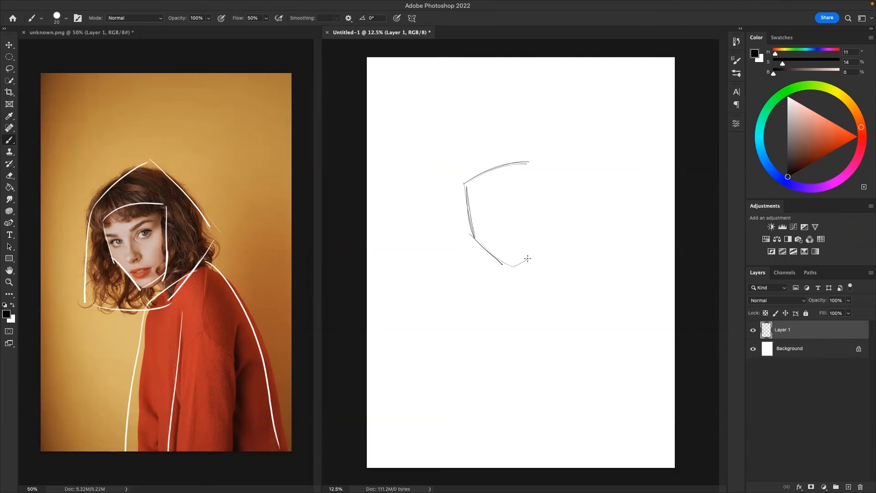
left_click_drag(534, 165, 536, 256)
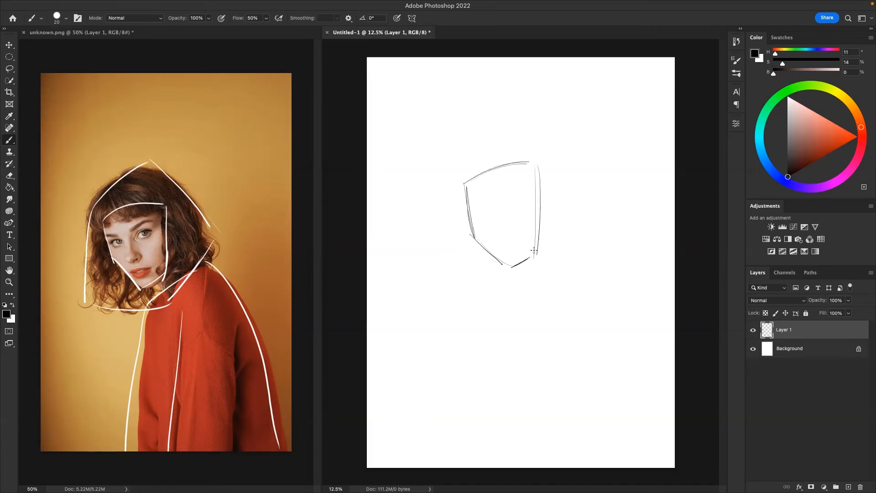
- Add a tilted centre line, a slanted eye line and short nose and mouth marks inside the face outline
left_click_drag(497, 204, 515, 283)
left_click_drag(487, 169, 531, 294)
key("ctrl+z")
left_click_drag(481, 146, 517, 286)
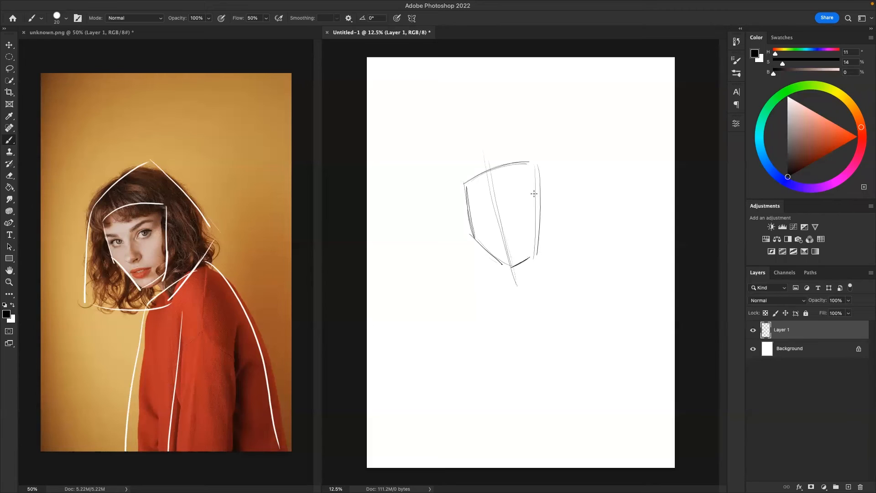
left_click_drag(542, 192, 475, 206)
mouse_move(541, 193)
left_mouse_down()
mouse_move(493, 200)
mouse_move(539, 189)
left_mouse_up()
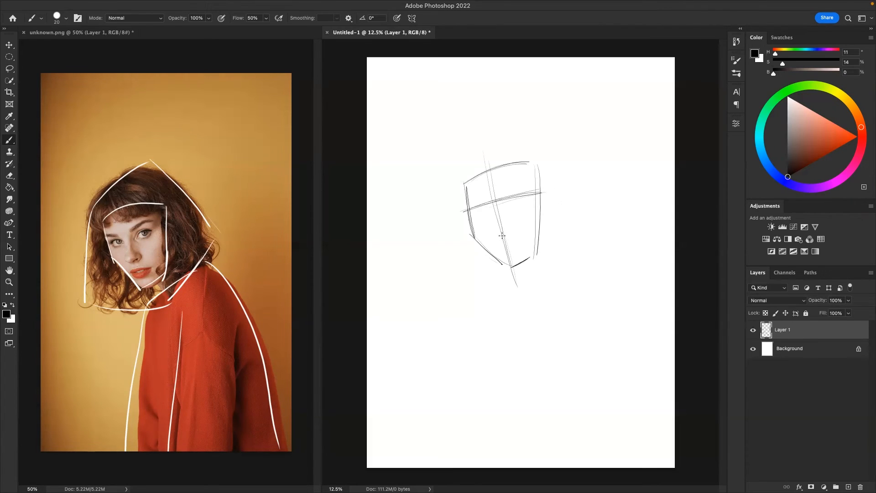
left_click_drag(496, 231, 519, 242)
- Sketch the hair's outer shape around the face with loose angular strokes matching the reference photo
left_click_drag(451, 175, 442, 252)
left_click_drag(455, 163, 445, 250)
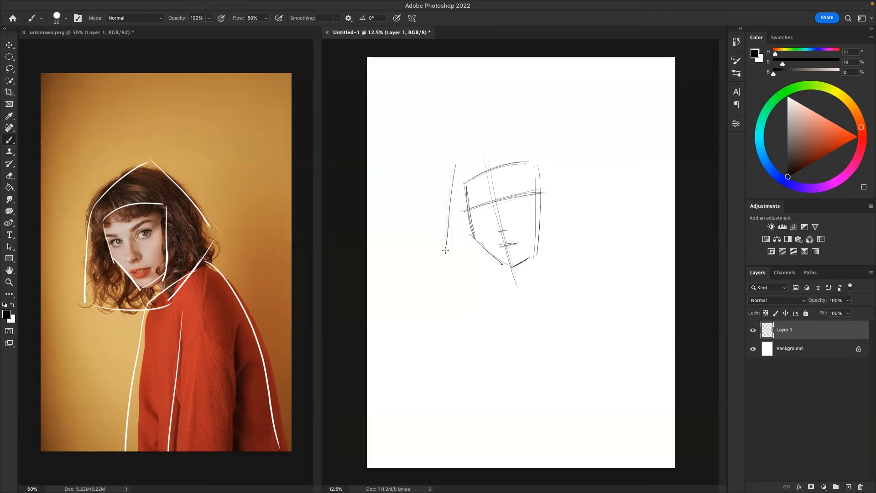
mouse_move(456, 175)
left_mouse_down()
mouse_move(515, 135)
mouse_move(585, 204)
left_mouse_up()
left_click_drag(537, 130, 592, 236)
mouse_move(445, 257)
left_mouse_down()
mouse_move(467, 296)
mouse_move(491, 296)
left_mouse_up()
left_click_drag(599, 228, 562, 276)
left_click_drag(593, 246, 562, 275)
left_click_drag(501, 294, 558, 283)
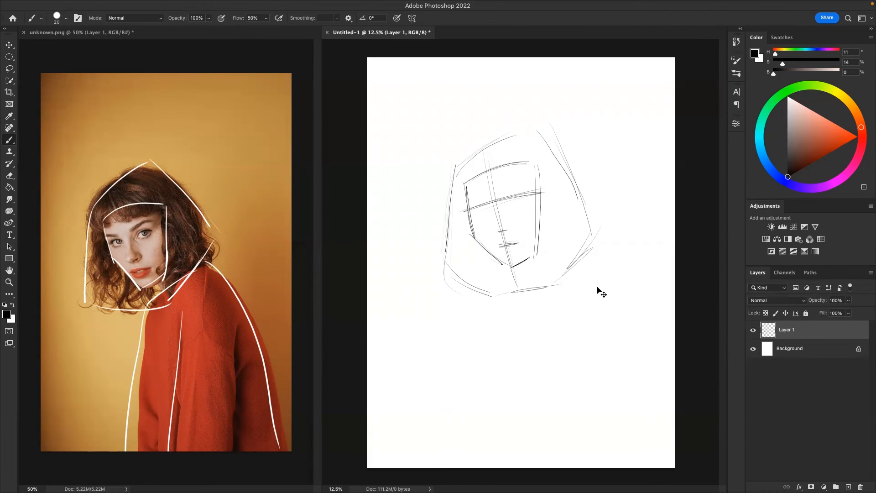
- Scale the head sketch down proportionally to about 90.7%
key("ctrl+t")
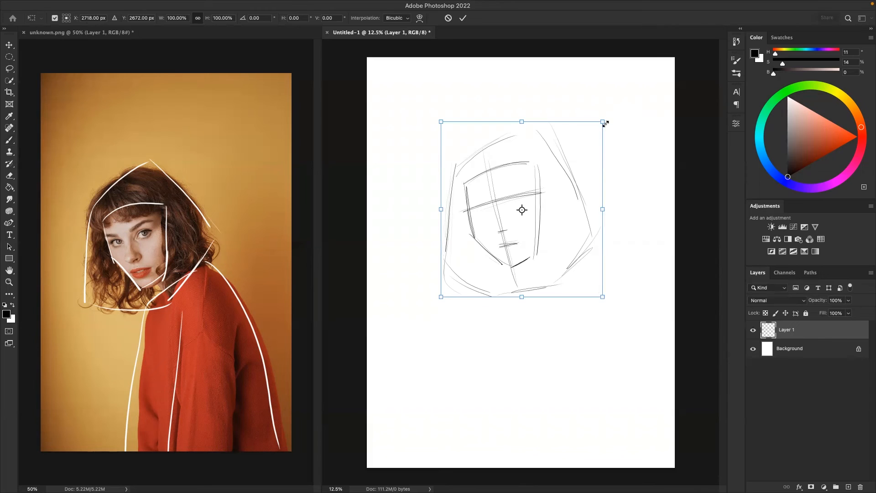
mouse_move(602, 122)
left_mouse_down()
mouse_move(586, 149)
mouse_move(595, 154)
mouse_move(606, 131)
mouse_move(603, 147)
left_mouse_up()
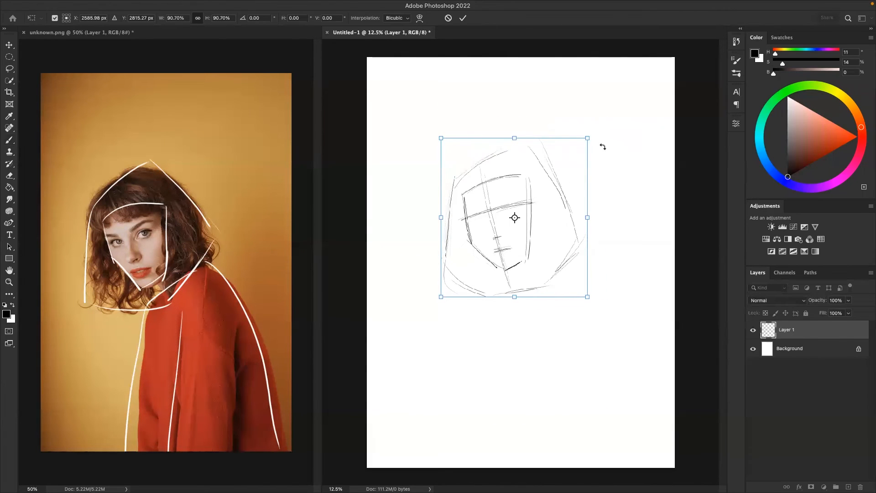
key("Return")
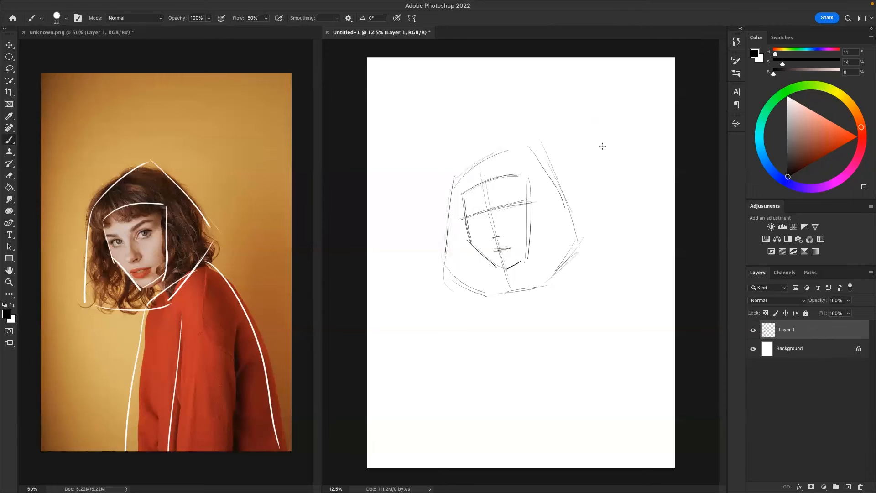
- Sketch the neck, collar, front of the torso and curved back of the sweater down to the canvas's lower edge
left_click(606, 104)
mouse_move(516, 267)
left_mouse_down()
mouse_move(529, 284)
mouse_move(515, 354)
left_mouse_up()
mouse_move(527, 286)
left_mouse_down()
mouse_move(500, 437)
mouse_move(514, 451)
left_mouse_up()
left_click_drag(521, 296, 505, 467)
mouse_move(524, 289)
left_mouse_down()
mouse_move(577, 254)
mouse_move(628, 305)
mouse_move(656, 456)
left_mouse_up()
left_click_drag(631, 309, 669, 451)
left_click_drag(647, 385, 668, 460)
left_click_drag(640, 352, 670, 465)
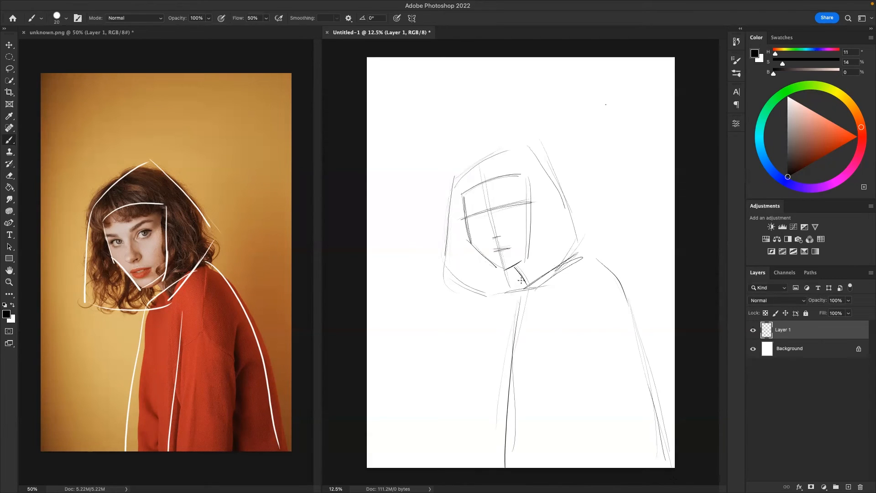
- Sketch light vertical lines inside the sweater for the sleeve edge and the fold beside the arm
left_click_drag(570, 362, 567, 444)
left_click_drag(561, 339, 563, 350)
left_click_drag(563, 400, 563, 459)
left_click_drag(553, 343, 567, 417)
left_click_drag(557, 377, 567, 466)
left_click_drag(610, 355, 600, 458)
- Increase the brush size to 70
key("bracketright")
key("bracketright")
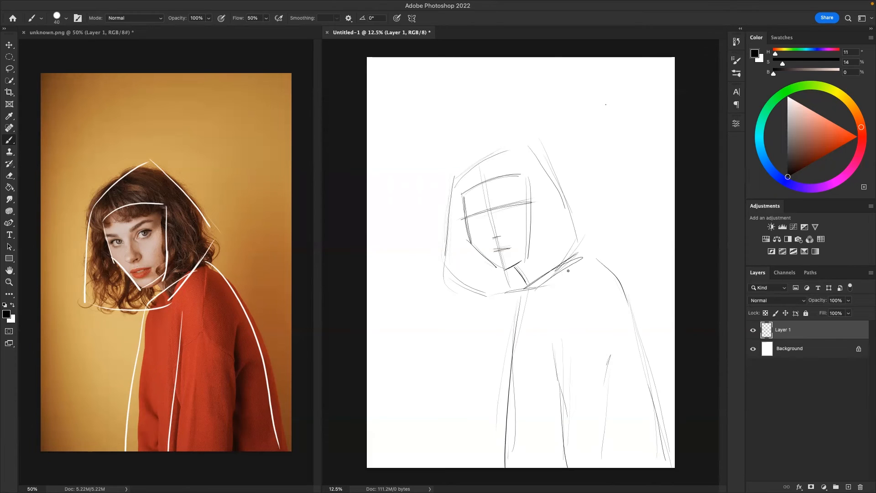
key("bracketright")
key("bracketright")
key("super+space")
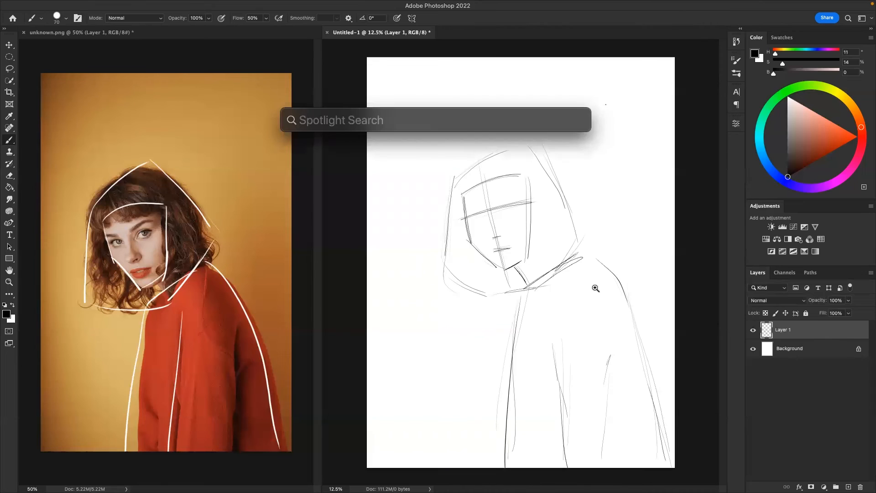
key("Escape")
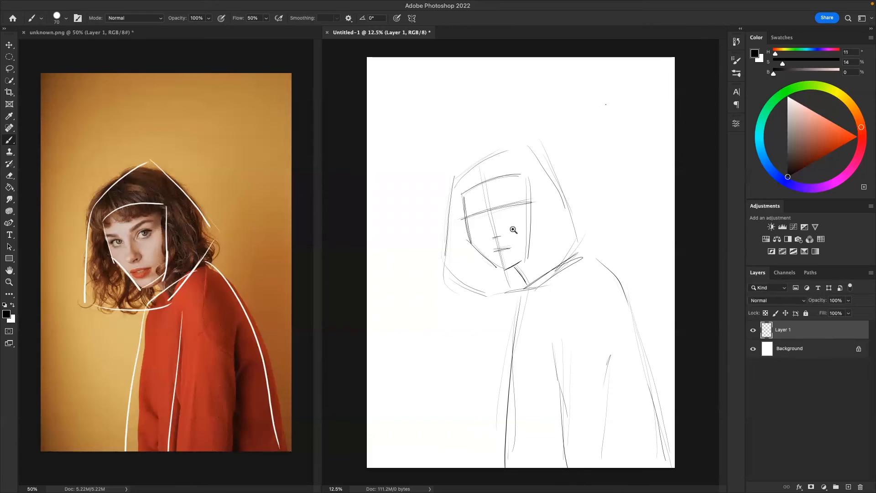
- Darken the contour along the far cheek of the sketched face with the larger brush
mouse_move(533, 233)
left_mouse_down()
mouse_move(561, 219)
mouse_move(532, 242)
mouse_move(552, 222)
left_mouse_up()
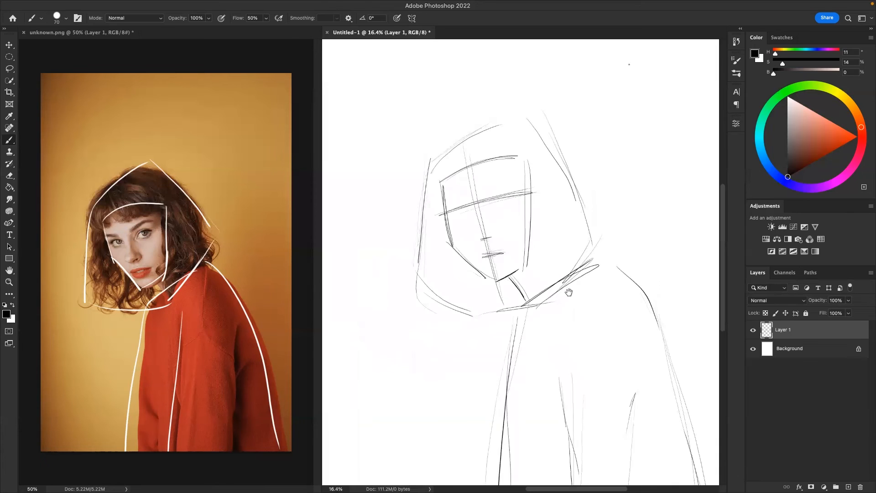
scroll(568, 292, "down", 5)
scroll(568, 292, "right", 3)
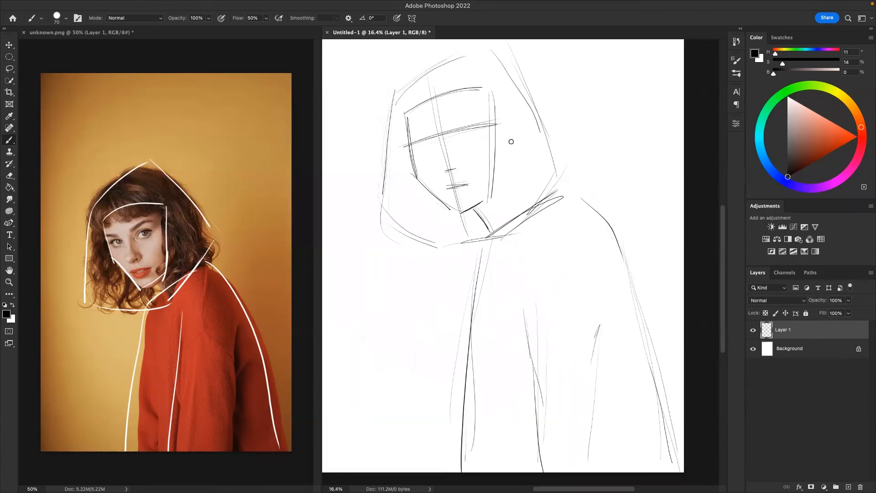
mouse_move(406, 120)
left_mouse_down()
mouse_move(426, 188)
mouse_move(418, 174)
left_mouse_up()
left_click_drag(408, 139, 420, 182)
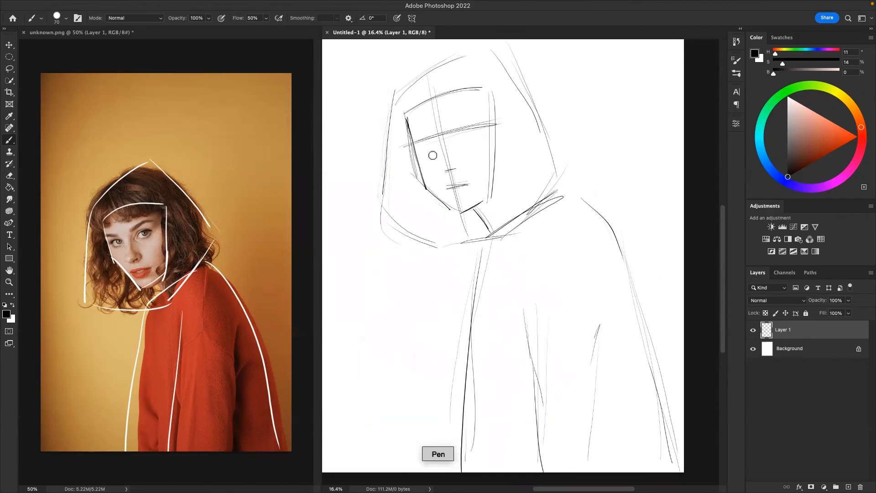
- Choose a brush tip for the eraser, clean up the cheek line, and redraw the face contour and centre line
key("e")
left_click(66, 18)
double_click(75, 240)
key("b")
mouse_move(412, 135)
left_mouse_down()
mouse_move(415, 185)
mouse_move(455, 208)
mouse_move(422, 166)
mouse_move(425, 187)
mouse_move(415, 159)
left_mouse_up()
mouse_move(406, 116)
left_mouse_down()
mouse_move(407, 139)
mouse_move(433, 194)
mouse_move(462, 214)
mouse_move(492, 197)
left_mouse_up()
left_click_drag(492, 93, 502, 198)
left_click_drag(427, 101, 463, 208)
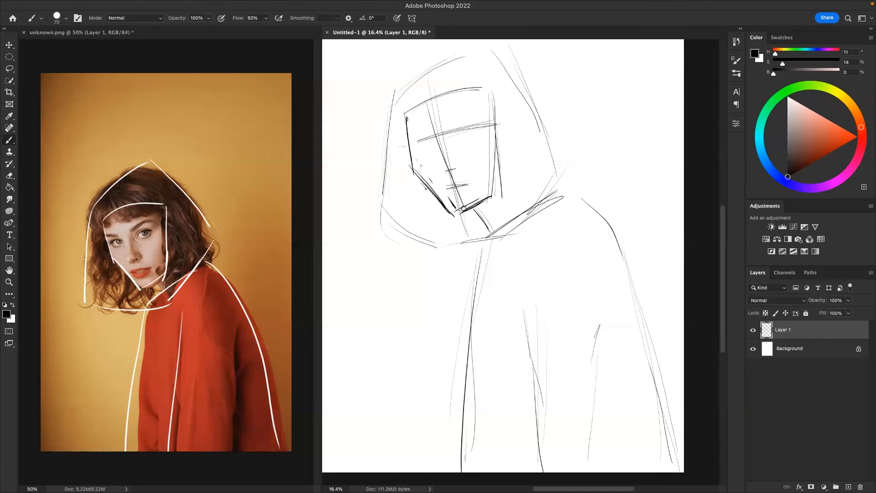
- Draw the basic eyes and nose over the guides, alternating between brush and eraser to clean up their lines
mouse_move(465, 122)
left_mouse_down()
mouse_move(458, 134)
mouse_move(481, 126)
mouse_move(439, 174)
mouse_move(457, 162)
left_mouse_up()
mouse_move(430, 136)
left_mouse_down()
mouse_move(442, 170)
mouse_move(428, 137)
left_mouse_up()
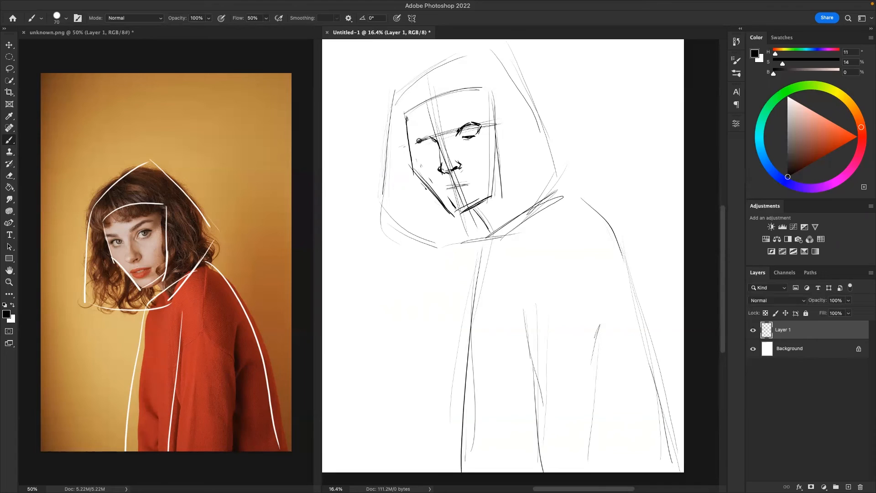
key("e")
mouse_move(417, 143)
left_mouse_down()
mouse_move(429, 139)
mouse_move(434, 149)
mouse_move(486, 126)
mouse_move(460, 144)
mouse_move(456, 172)
left_mouse_up()
key("b")
key("e")
key("b")
key("e")
key("b")
key("e")
key("b")
key("e")
key("b")
- Refine the eyes and lips in black and thicken the cheek contour toward the chin
left_click_drag(458, 140, 478, 128)
mouse_move(463, 140)
left_mouse_down()
mouse_move(473, 141)
mouse_move(465, 137)
mouse_move(474, 129)
mouse_move(423, 148)
mouse_move(478, 133)
left_mouse_up()
key("x")
key("super+z")
key("super+z")
key("x")
mouse_move(448, 185)
left_mouse_down()
mouse_move(478, 176)
mouse_move(453, 196)
mouse_move(484, 175)
mouse_move(444, 188)
left_mouse_up()
left_click_drag(406, 120, 412, 157)
mouse_move(408, 128)
left_mouse_down()
mouse_move(415, 173)
mouse_move(461, 215)
left_mouse_up()
- Undo the white outline strokes on the reference photo
left_click(135, 234)
key("super+z")
key("super+z")
key("super+z")
key("super+z")
key("super+z")
key("super+z")
key("super+z")
key("super+z")
key("super+z")
key("super+z")
key("super+z")
key("super+z")
- Return to the canvas sketch and draw a bold jawline from the far cheek around the chin to the near jaw
left_click(431, 147)
left_click(425, 150)
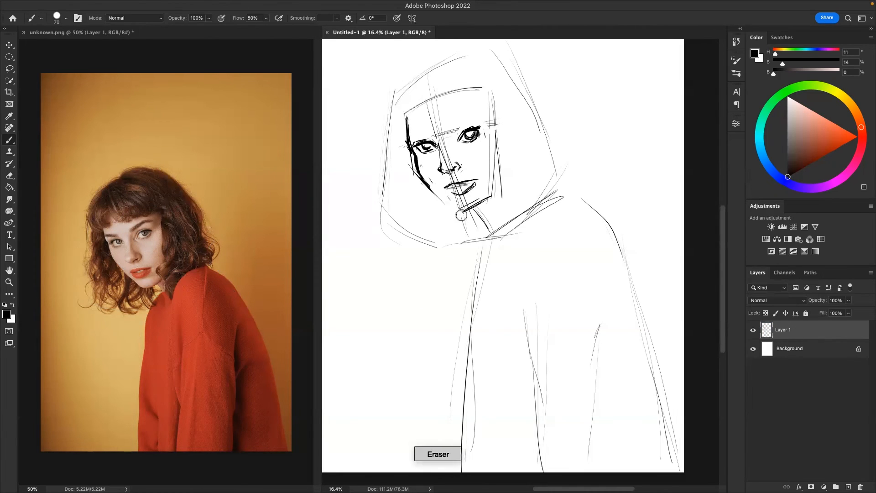
left_click_drag(430, 187, 445, 202)
left_click_drag(434, 192, 466, 211)
left_click_drag(458, 213, 489, 191)
left_click_drag(475, 209, 496, 190)
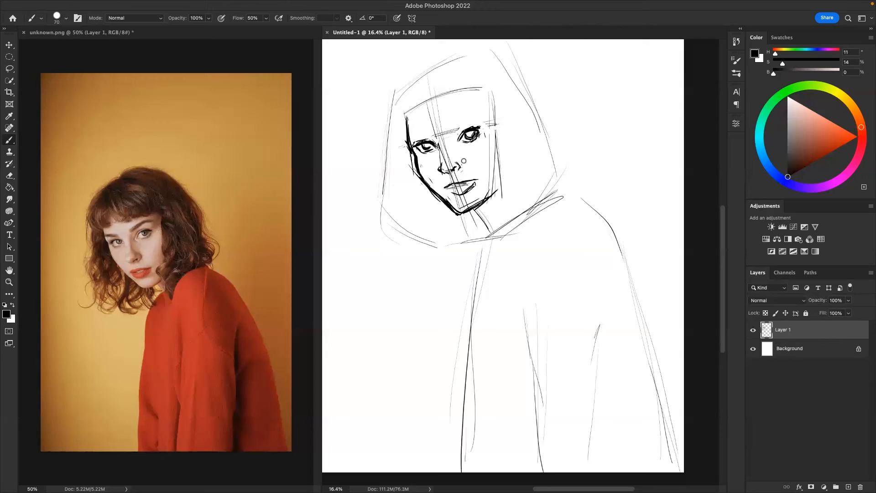
- Draw the eyebrows and the first fringe strands across the forehead with bold strokes
mouse_move(451, 133)
left_mouse_down()
mouse_move(464, 118)
mouse_move(485, 117)
left_mouse_up()
left_click_drag(410, 136, 434, 132)
left_click_drag(395, 99, 403, 132)
mouse_move(398, 85)
left_mouse_down()
mouse_move(389, 116)
mouse_move(402, 136)
mouse_move(410, 118)
left_mouse_up()
left_click_drag(416, 109, 431, 121)
left_click_drag(406, 110, 417, 126)
left_click_drag(402, 78, 391, 100)
- Outline the bob's crown and wavy sides with bold strokes, including the hair edge beside the face
left_click_drag(493, 141, 487, 185)
left_click_drag(416, 103, 382, 142)
mouse_move(388, 149)
left_mouse_down()
mouse_move(455, 95)
mouse_move(455, 104)
left_mouse_up()
mouse_move(455, 94)
left_mouse_down()
mouse_move(436, 104)
mouse_move(520, 116)
mouse_move(541, 178)
left_mouse_up()
mouse_move(538, 146)
left_mouse_down()
mouse_move(559, 228)
mouse_move(570, 219)
left_mouse_up()
mouse_move(393, 178)
left_mouse_down()
mouse_move(379, 255)
mouse_move(402, 290)
left_mouse_up()
mouse_move(442, 262)
left_mouse_down()
mouse_move(441, 286)
mouse_move(482, 279)
left_mouse_up()
- Add strokes around the neck and more fringe and side locks of hair, undoing a misplaced neck stroke
scroll(507, 220, "down", 3)
scroll(506, 220, "right", 2)
left_click_drag(438, 207, 452, 222)
left_click_drag(435, 208, 449, 226)
key("super+z")
left_click_drag(547, 163, 552, 184)
left_click_drag(404, 113, 411, 141)
left_click_drag(413, 106, 432, 136)
left_click_drag(436, 110, 455, 130)
mouse_move(442, 95)
left_mouse_down()
mouse_move(468, 166)
mouse_move(460, 214)
left_mouse_up()
- Ink the sweater's collar, shoulder, back contour and front edge with bold lines over the rough sketch
mouse_move(463, 169)
left_mouse_down()
mouse_move(479, 236)
mouse_move(516, 211)
mouse_move(558, 235)
left_mouse_up()
mouse_move(513, 212)
left_mouse_down()
mouse_move(569, 244)
mouse_move(624, 388)
left_mouse_up()
left_click_drag(571, 247, 621, 410)
mouse_move(470, 244)
left_mouse_down()
mouse_move(446, 257)
mouse_move(440, 273)
left_mouse_up()
left_click_drag(451, 251, 429, 354)
left_click_drag(494, 300, 496, 221)
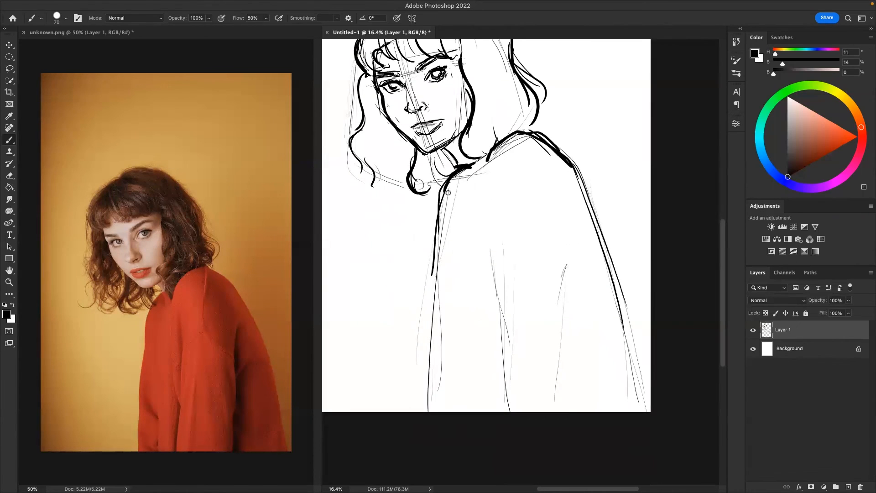
left_click_drag(446, 191, 420, 405)
- Ink the sleeve's front edge from the shoulder down to the canvas's lower edge
left_click_drag(492, 147, 490, 257)
left_click_drag(480, 217, 500, 343)
left_click_drag(490, 283, 505, 356)
left_click_drag(501, 311, 493, 230)
left_click_drag(485, 238, 489, 289)
left_click_drag(502, 344, 502, 410)
left_click_drag(510, 294, 502, 410)
- Ink the long fold line between the upper arm and the back of the sweater
left_click_drag(571, 249, 565, 270)
left_click_drag(574, 245, 560, 347)
left_click_drag(562, 282, 568, 354)
left_click_drag(563, 320, 558, 411)
left_click_drag(568, 335, 564, 410)
- Reinforce the sleeve's front contour with extra overlapping strokes along its middle and lower parts
left_click_drag(508, 391, 498, 354)
left_click_drag(496, 327, 490, 410)
mouse_move(485, 269)
left_mouse_down()
mouse_move(492, 338)
mouse_move(497, 261)
mouse_move(480, 321)
left_mouse_up()
left_click_drag(483, 292, 493, 356)
left_click_drag(482, 326, 490, 410)
- Draw the fold lines at the lower front of the sweater and fit the whole sketch in view
left_click_drag(438, 351, 456, 373)
mouse_move(437, 332)
left_mouse_down()
mouse_move(454, 371)
mouse_move(449, 354)
left_mouse_up()
mouse_move(438, 306)
left_mouse_down()
mouse_move(457, 382)
mouse_move(450, 410)
left_mouse_up()
mouse_move(453, 374)
left_mouse_down()
mouse_move(452, 410)
mouse_move(491, 485)
left_mouse_up()
key("super+0")
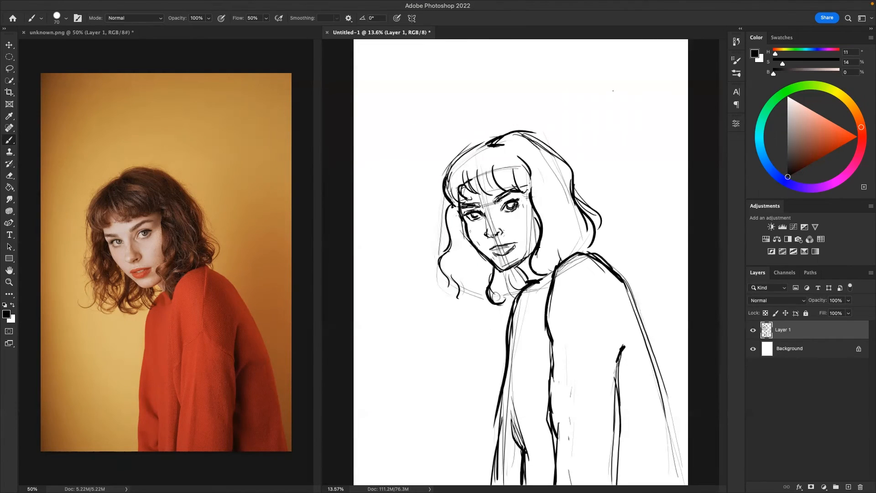
- Rework the hair edge line beside the cheek, from the temple down to the neck
left_click_drag(473, 228, 487, 259)
key("super+z")
left_click_drag(530, 204, 525, 252)
left_click_drag(538, 210, 534, 256)
left_click_drag(531, 205, 524, 262)
left_click_drag(531, 262, 536, 277)
left_click_drag(529, 237, 529, 260)
left_click_drag(531, 211, 536, 274)
left_click_drag(524, 260, 536, 244)
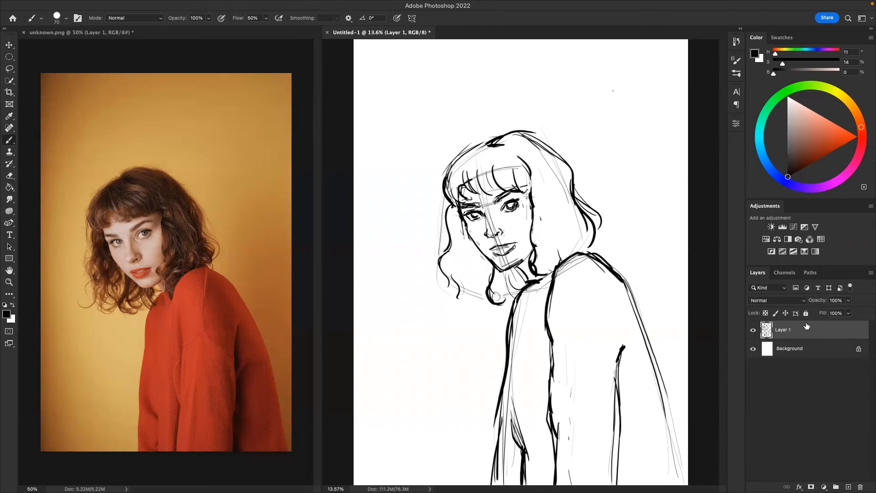
- Add a new empty layer between the sketch layer and the Background layer
left_click(812, 354)
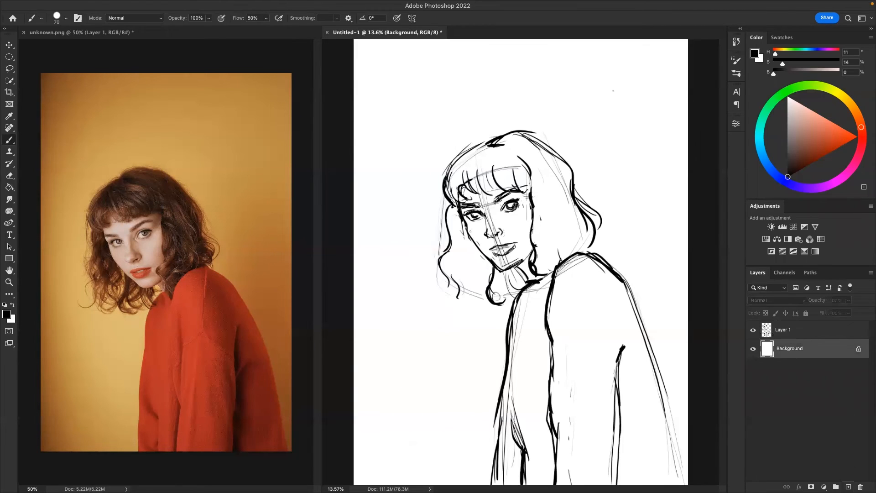
left_click(848, 487)
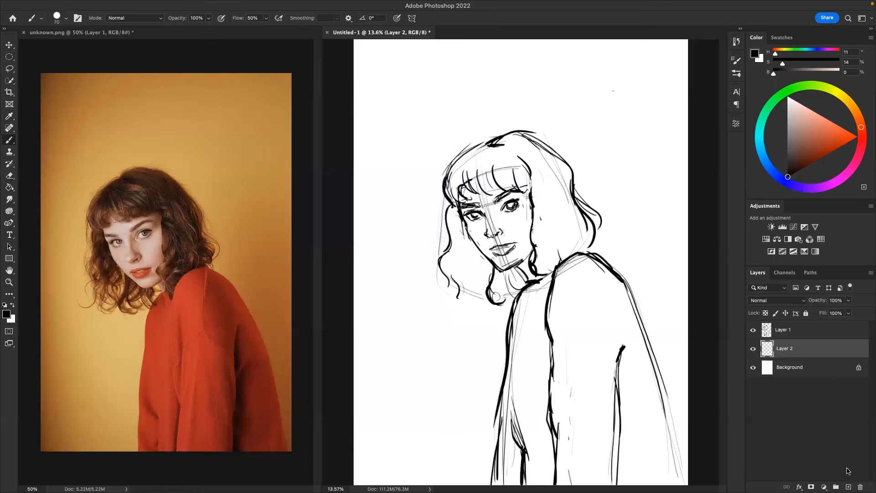
left_click(815, 334)
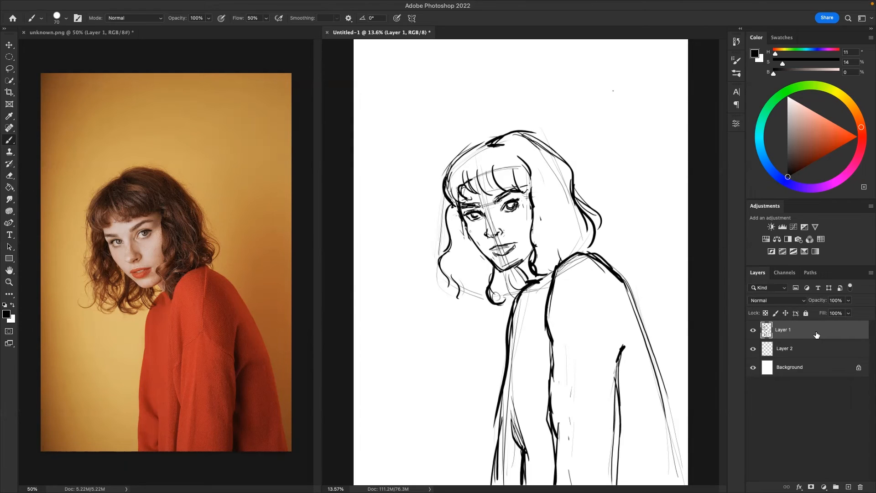
left_click(816, 351)
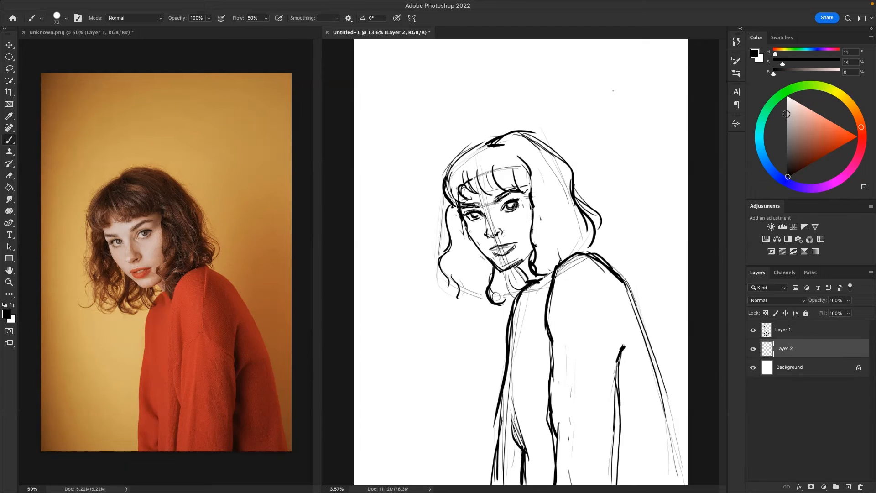
- Fill the Background layer with the ochre sampled from the reference photo's backdrop, using the Paint Bucket tool
left_click(818, 371)
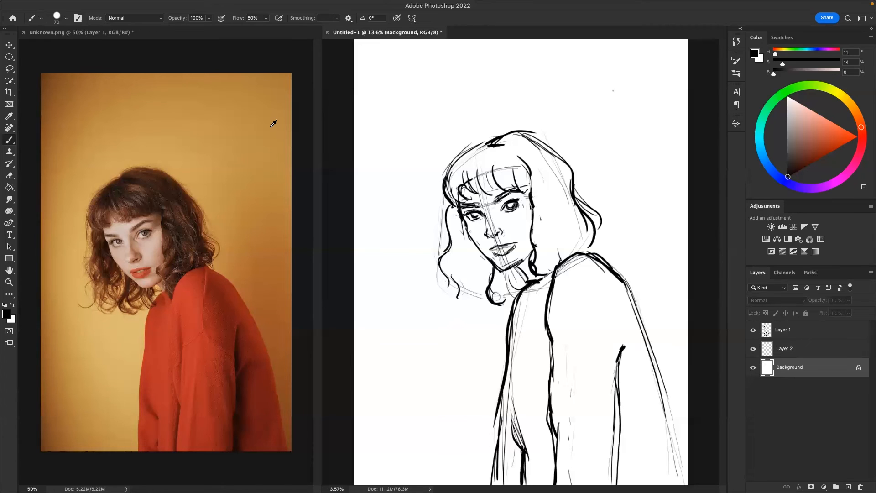
left_click(211, 143, "alt")
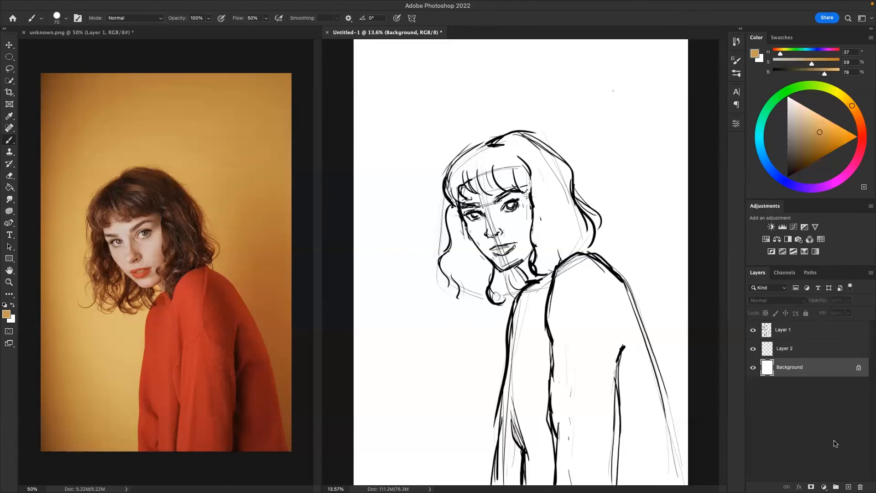
key("g")
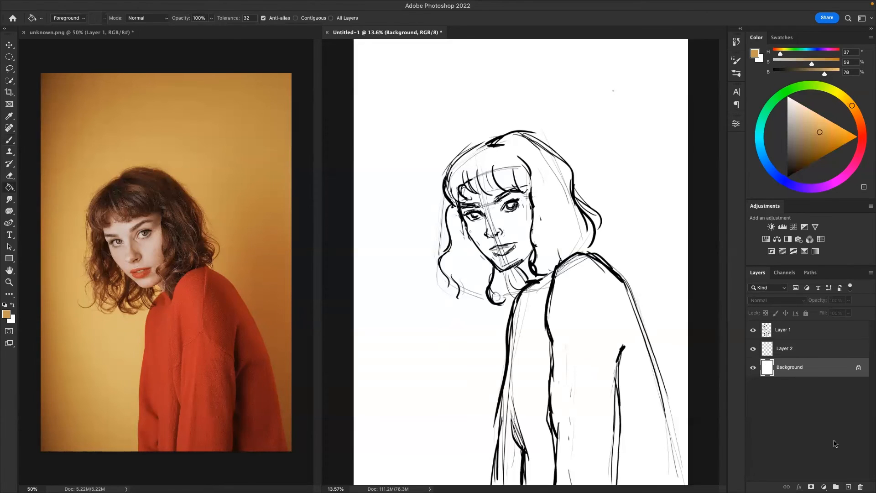
left_click(652, 161)
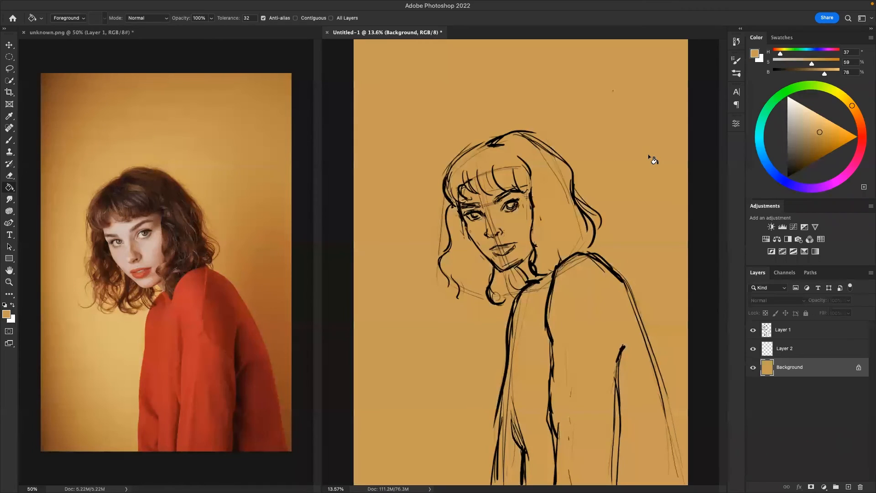
- Paint the face and neck on Layer 2 in the skin tone sampled from the photo's cheek, with the brush enlarged to 400
left_click(802, 349)
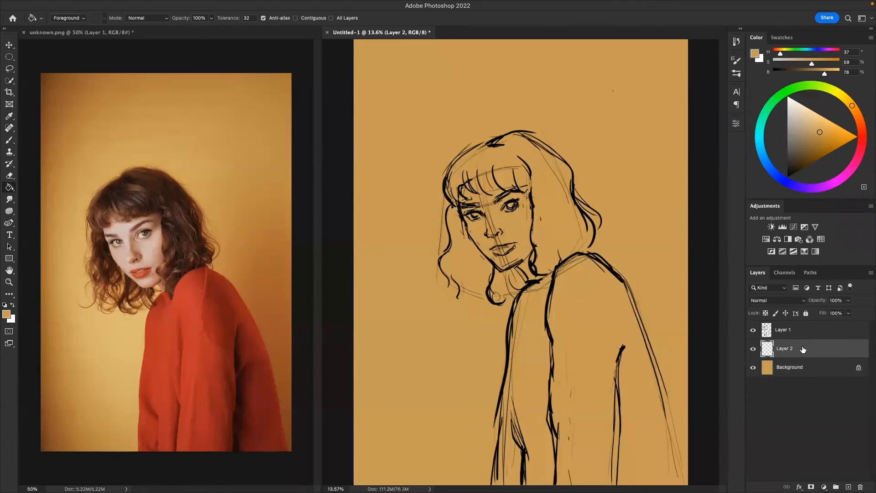
left_click(153, 248, "alt")
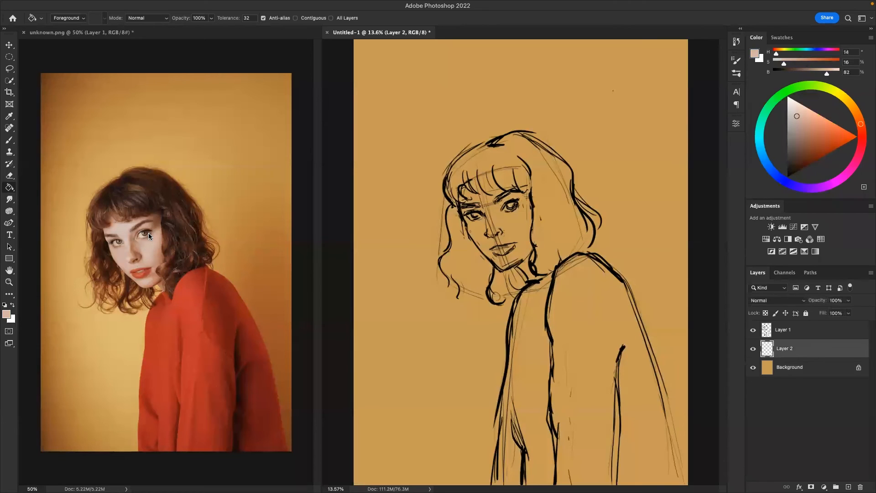
key("b")
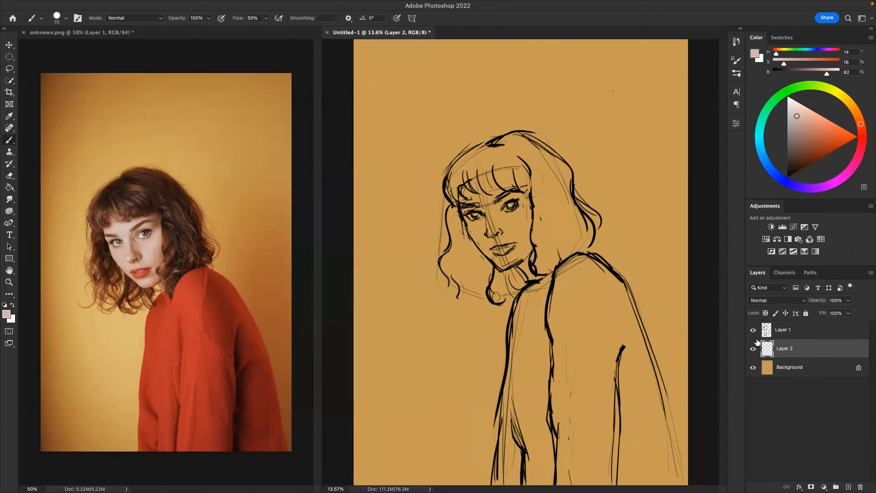
key("bracketright")
key("bracketright")
key("bracketright")
key("bracketright")
key("bracketright")
key("bracketright")
key("bracketright")
key("bracketright")
key("bracketright")
key("bracketright")
key("bracketright")
mouse_move(510, 222)
left_mouse_down()
mouse_move(470, 209)
mouse_move(474, 224)
mouse_move(467, 199)
mouse_move(510, 173)
mouse_move(508, 224)
mouse_move(512, 175)
mouse_move(521, 223)
mouse_move(475, 219)
mouse_move(468, 229)
mouse_move(487, 247)
mouse_move(515, 236)
mouse_move(524, 245)
mouse_move(523, 233)
mouse_move(529, 250)
left_mouse_up()
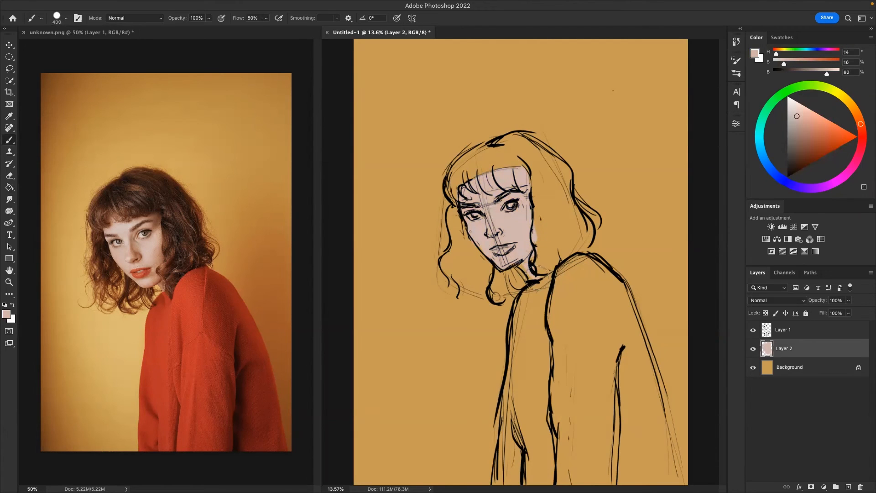
mouse_move(530, 268)
left_mouse_down()
mouse_move(532, 250)
mouse_move(539, 277)
mouse_move(549, 253)
left_mouse_up()
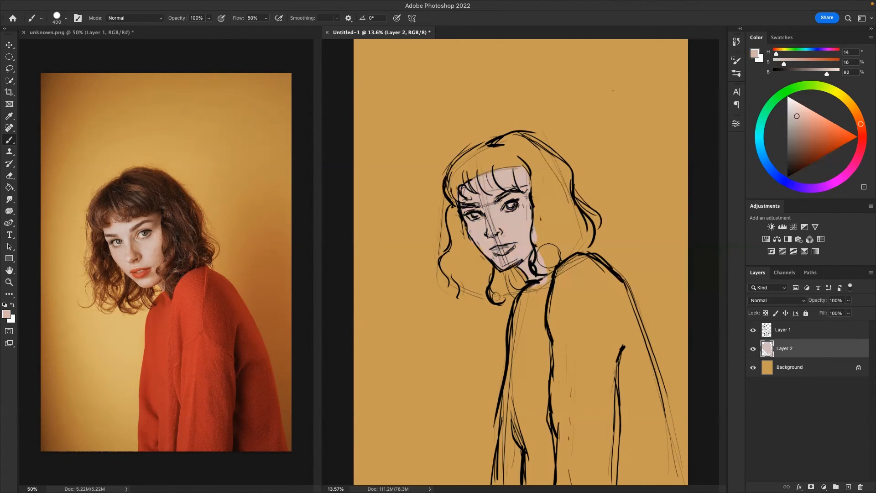
- Add a layer above the skin layer and block in the hair with the brown sampled from the photo's bangs
left_click(847, 486)
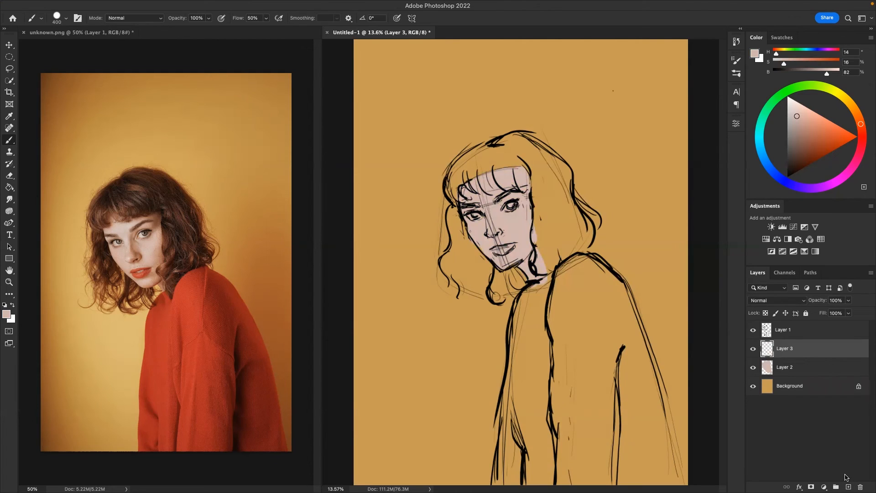
left_click(123, 203, "alt")
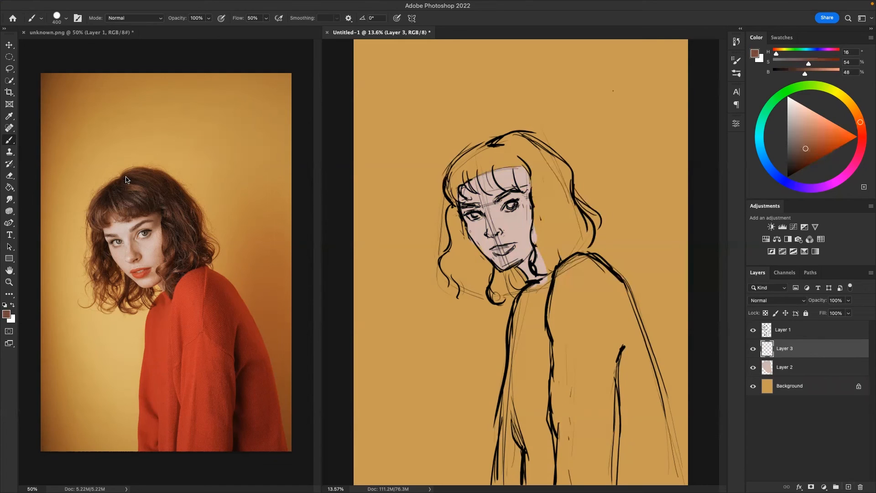
mouse_move(459, 168)
left_mouse_down()
mouse_move(460, 188)
mouse_move(469, 164)
left_mouse_up()
mouse_move(477, 203)
left_mouse_down()
mouse_move(480, 155)
mouse_move(486, 188)
mouse_move(486, 157)
mouse_move(502, 177)
mouse_move(494, 146)
mouse_move(521, 152)
mouse_move(524, 159)
mouse_move(503, 168)
mouse_move(502, 152)
mouse_move(463, 166)
mouse_move(508, 145)
mouse_move(487, 146)
mouse_move(514, 162)
mouse_move(493, 164)
mouse_move(496, 145)
mouse_move(522, 142)
mouse_move(558, 166)
mouse_move(545, 151)
mouse_move(540, 265)
mouse_move(565, 182)
mouse_move(583, 241)
mouse_move(597, 233)
mouse_move(577, 248)
mouse_move(602, 232)
left_mouse_up()
mouse_move(456, 209)
left_mouse_down()
mouse_move(476, 218)
mouse_move(466, 205)
mouse_move(477, 235)
mouse_move(455, 240)
mouse_move(456, 267)
mouse_move(460, 240)
mouse_move(480, 259)
mouse_move(455, 252)
mouse_move(463, 290)
mouse_move(465, 270)
mouse_move(481, 257)
mouse_move(525, 282)
mouse_move(510, 274)
mouse_move(525, 281)
mouse_move(578, 230)
left_mouse_up()
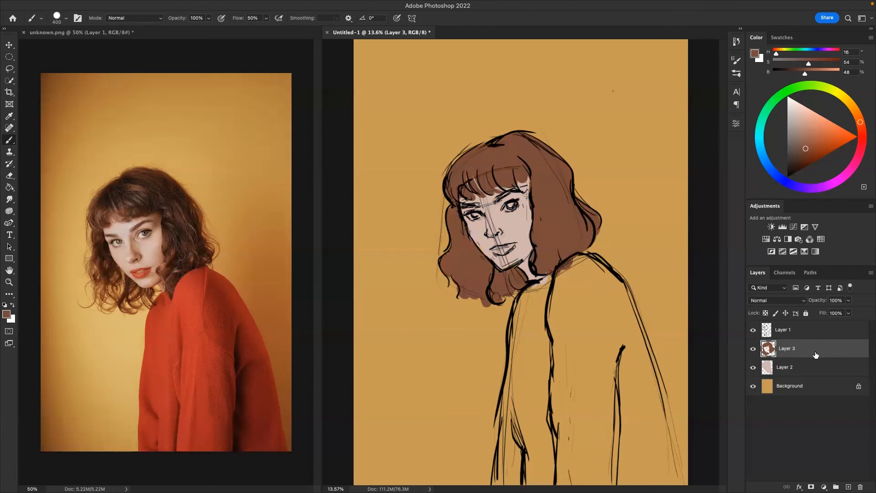
- Sample the sweater's red from the photo and add a new layer between the skin and hair layers
left_click(213, 295, "alt")
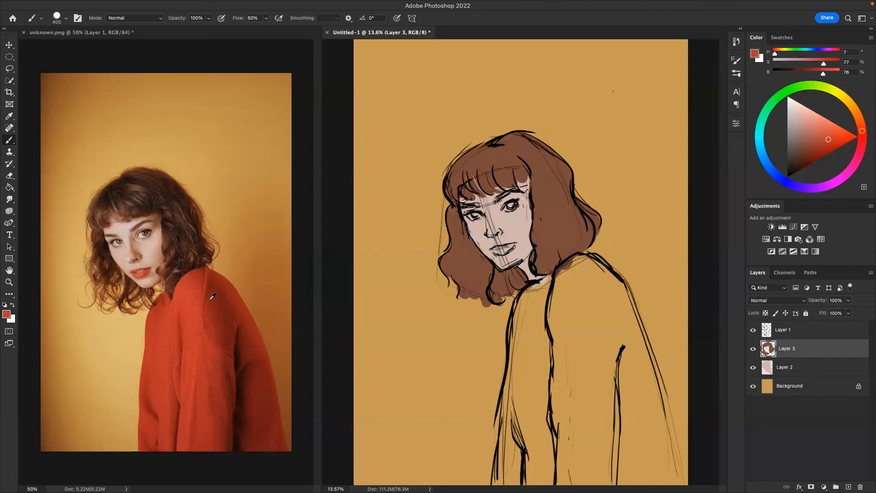
left_click(809, 370)
left_click(816, 387)
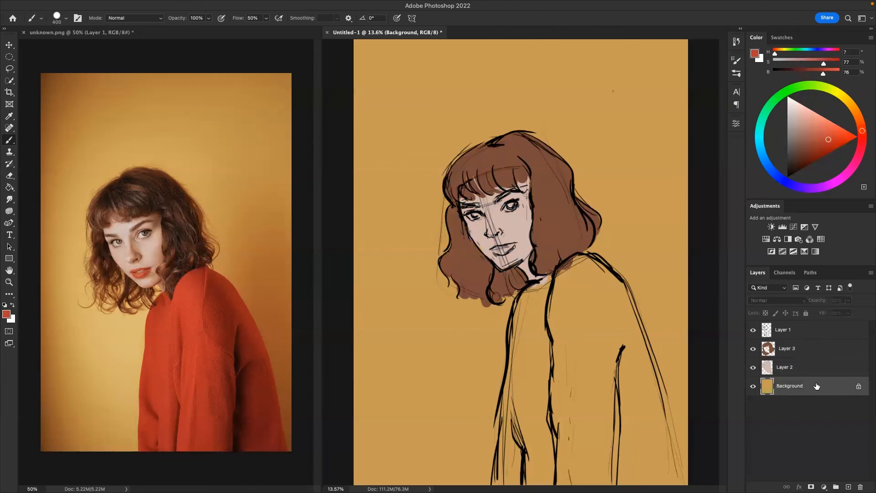
left_click(819, 367)
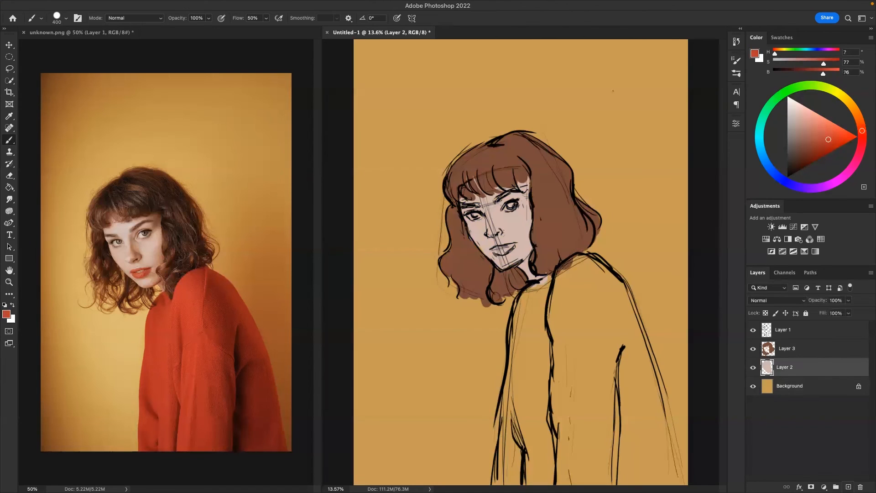
left_click(847, 486)
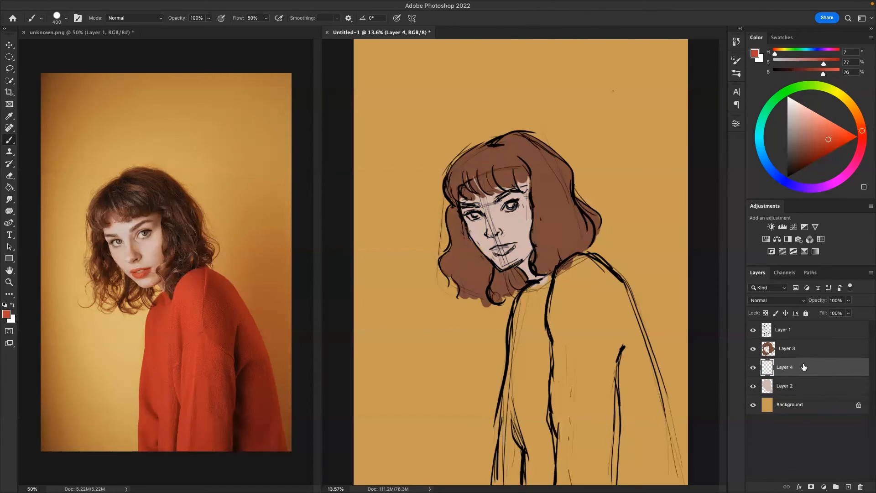
mouse_move(792, 368)
left_mouse_down()
mouse_move(803, 347)
mouse_move(807, 368)
left_mouse_up()
- Select the whole sweater shape down to the canvas's lower edge with the Lasso tool
mouse_move(579, 267)
left_mouse_down()
mouse_move(562, 289)
mouse_move(564, 336)
left_mouse_up()
key("ctrl+z")
left_click(9, 69)
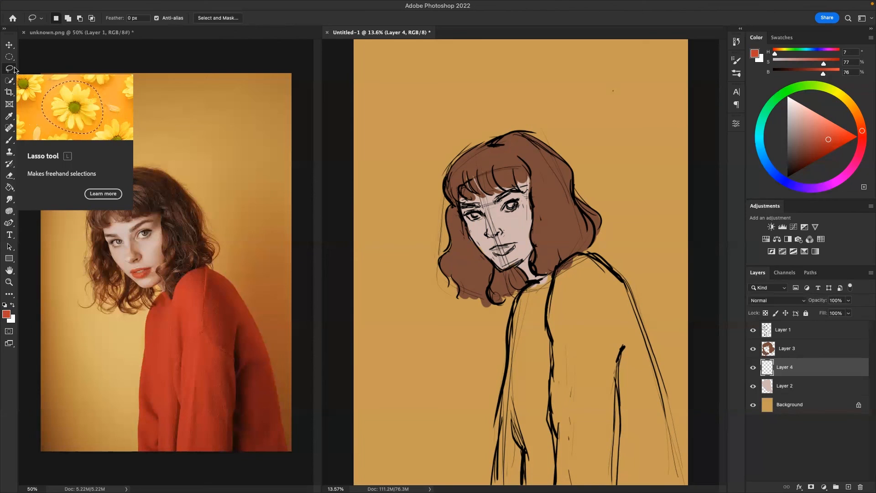
left_click_drag(572, 279, 587, 277)
left_click_drag(605, 311, 582, 199)
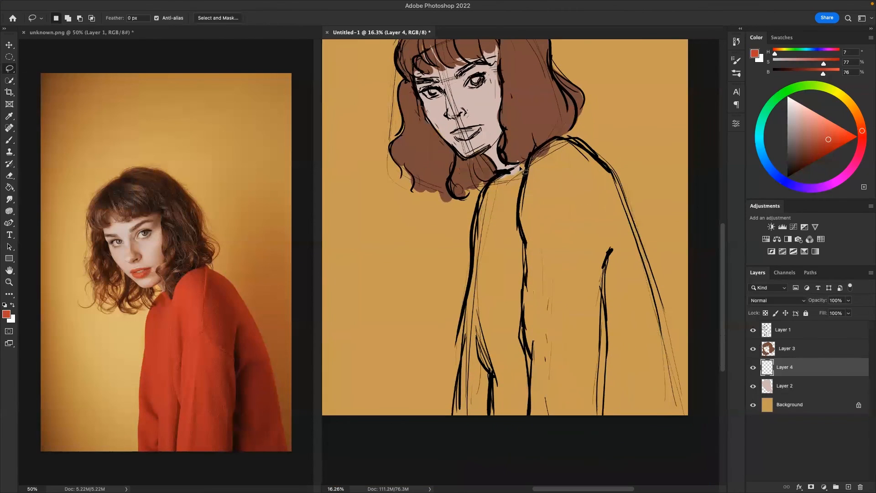
mouse_move(502, 175)
left_mouse_down()
mouse_move(476, 224)
mouse_move(458, 401)
mouse_move(482, 434)
mouse_move(687, 421)
mouse_move(643, 257)
mouse_move(601, 158)
mouse_move(565, 137)
mouse_move(524, 170)
left_mouse_up()
- Fill the sweater selection on Layer 4 with the sampled red, then remove the selection
key("g")
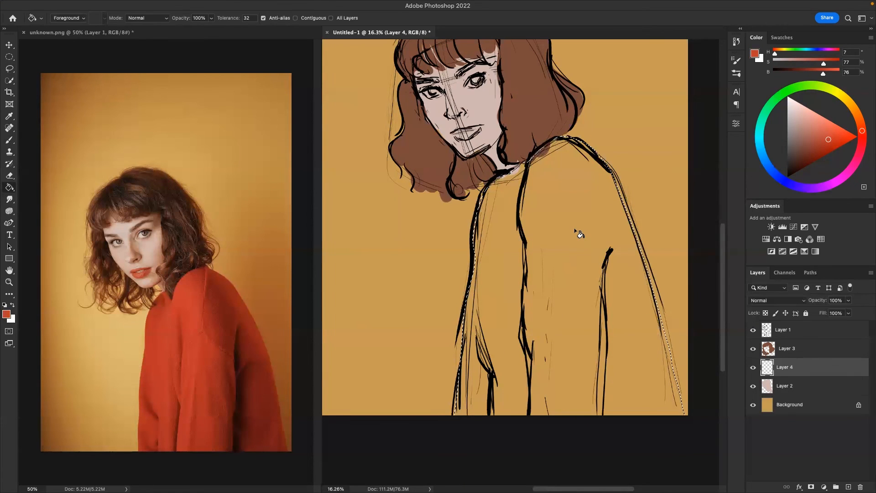
left_click(576, 195)
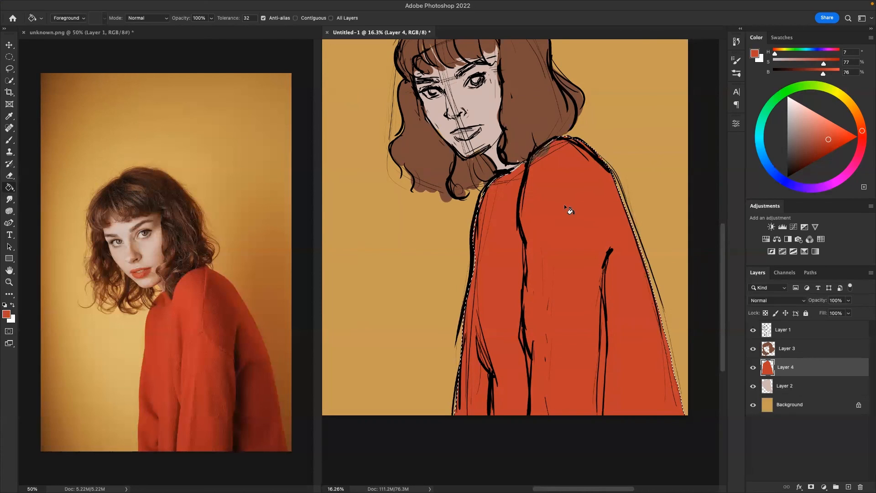
key("l")
key("ctrl+d")
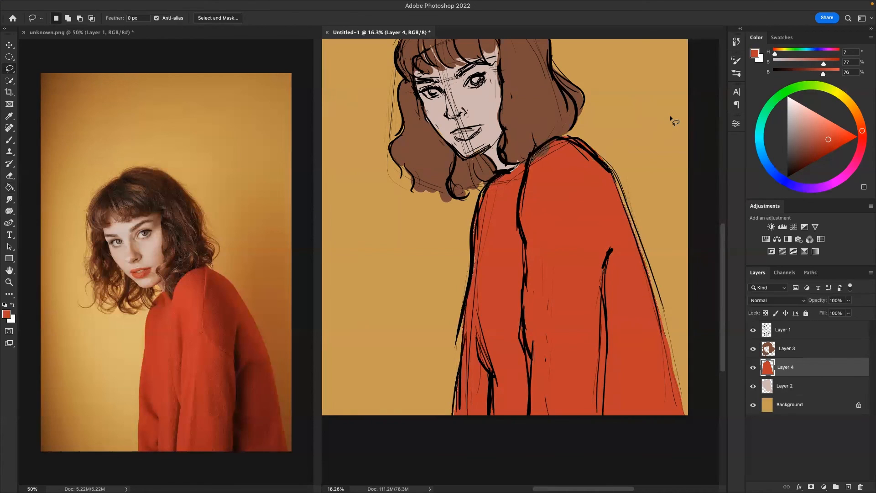
scroll(570, 201, "up", 5)
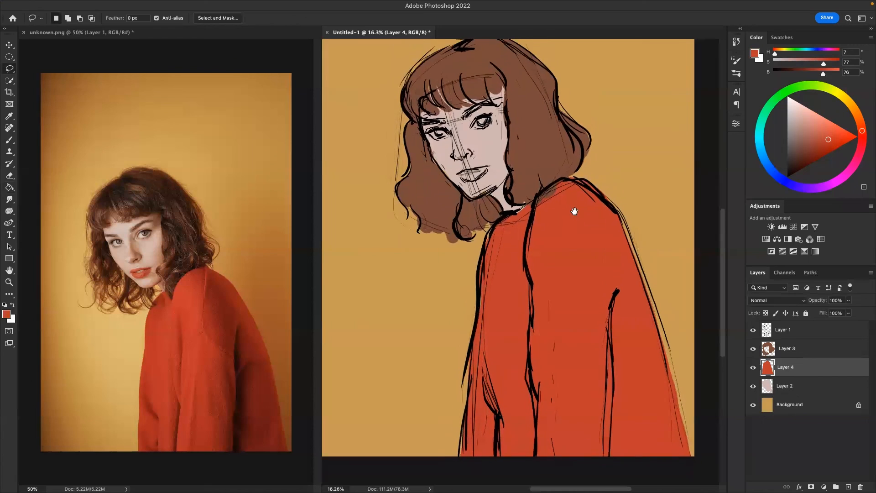
scroll(566, 198, "down", 2)
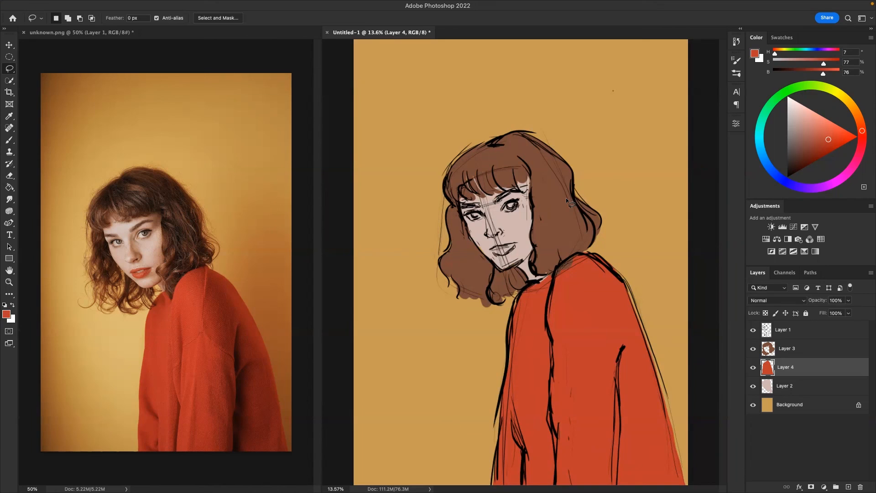
- Add a new empty layer and place it directly above the skin-tone layer, below the sweater layer
left_click(828, 355)
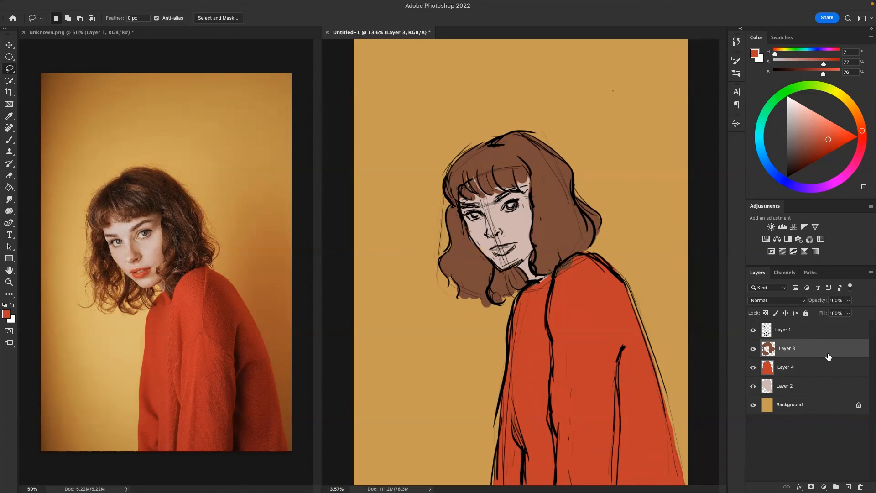
left_click(848, 486)
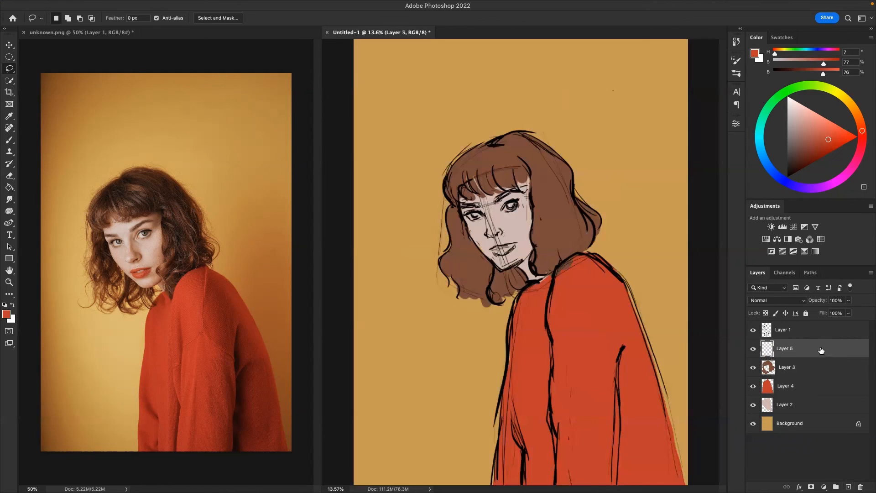
left_click_drag(822, 349, 823, 393)
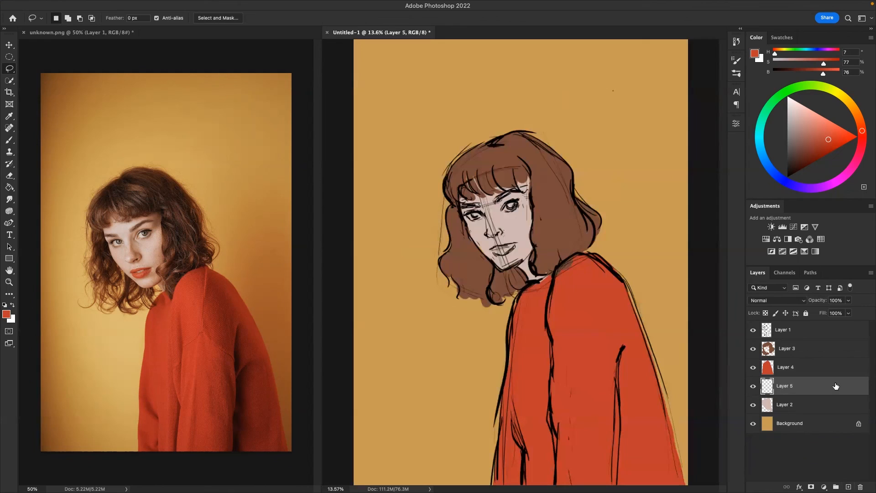
- Rename the skin-tone layer, Layer 2, as skin and select Layer 5
double_click(784, 405)
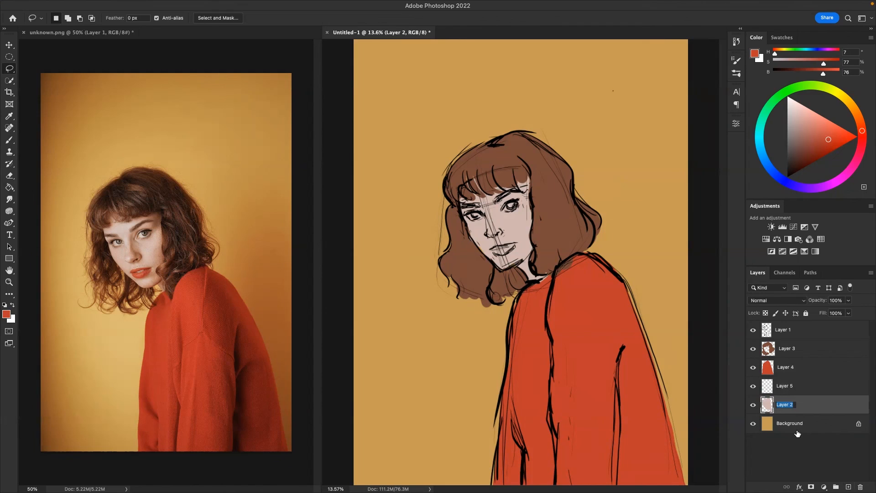
type("skin")
key("Return")
left_click(794, 391)
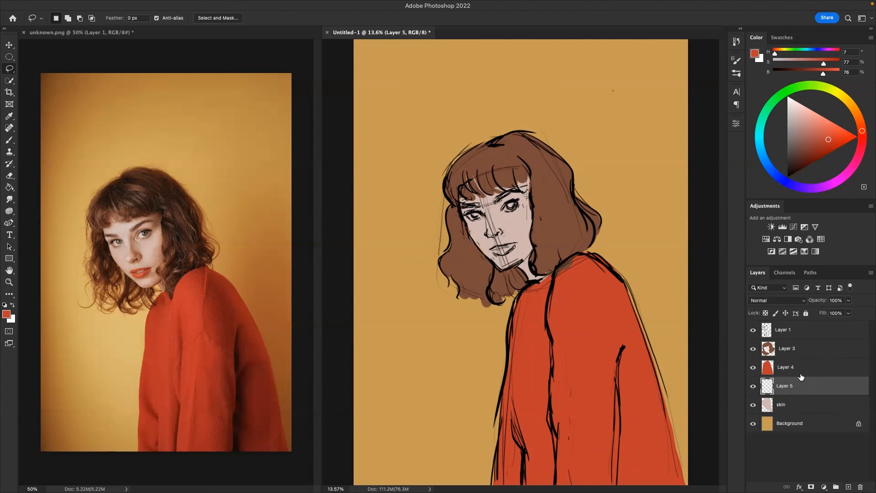
- Rename the sweater layer, Layer 4, as clothes and the hair layer, Layer 3, as hair
double_click(787, 367)
type("clothes")
key("Return")
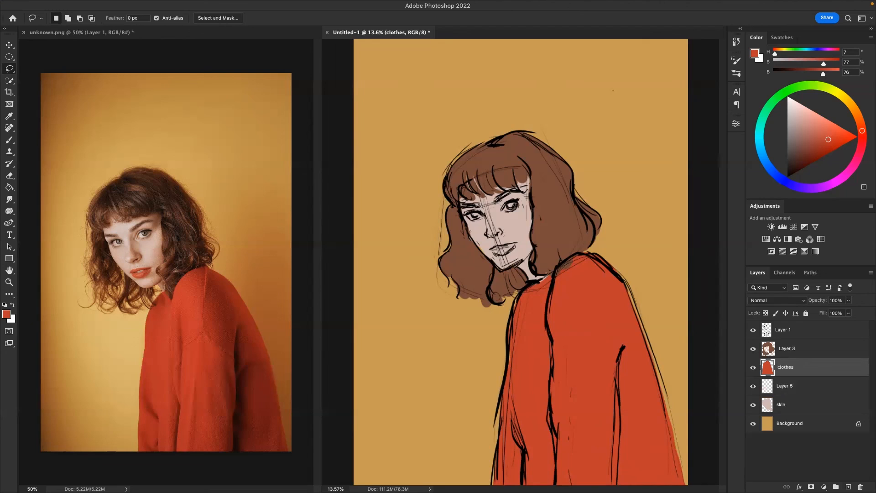
double_click(789, 349)
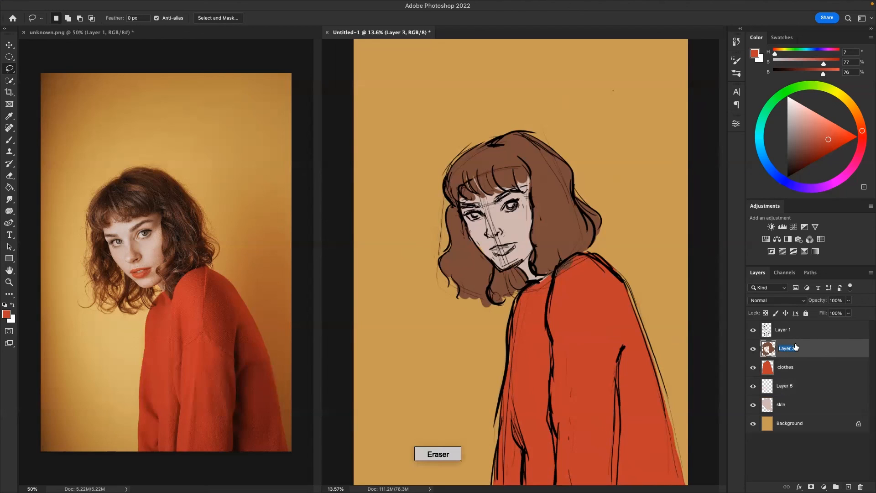
type("hair")
key("Return")
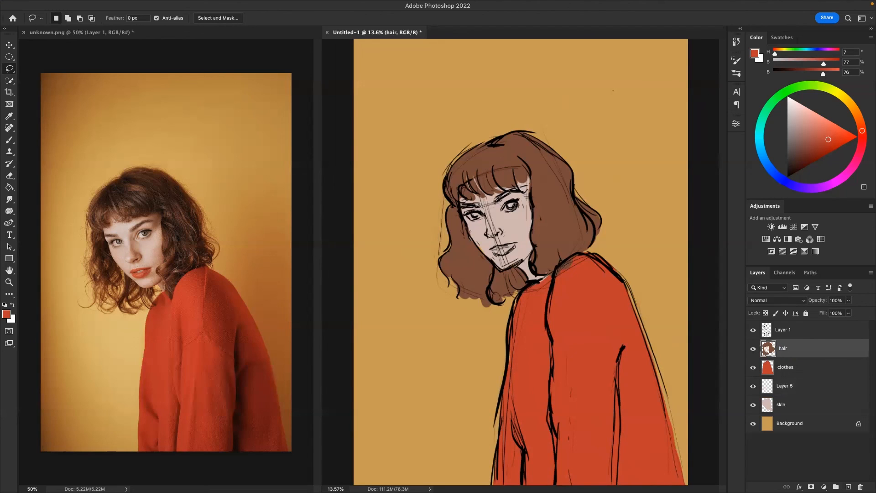
- Rename the sketch layer, Layer 1, as lines
double_click(789, 329)
type("lines")
key("Return")
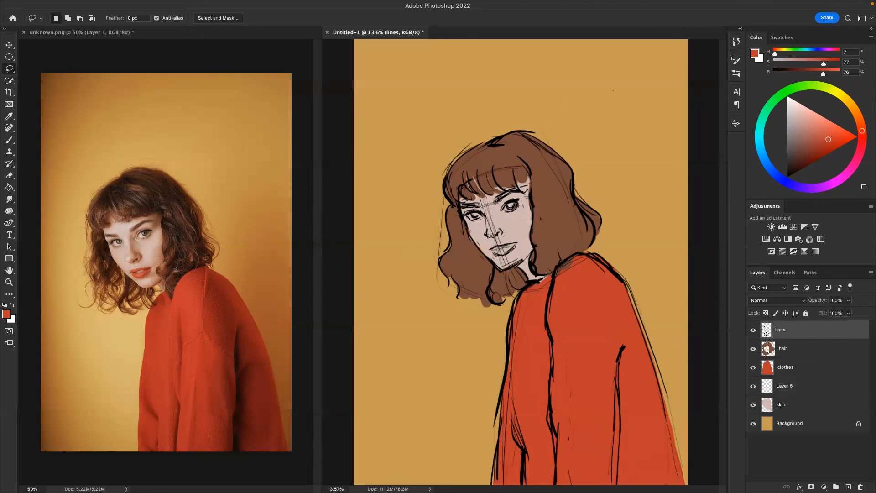
- Rename Layer 5 as skin shadows and clip it to the skin layer below
double_click(796, 387)
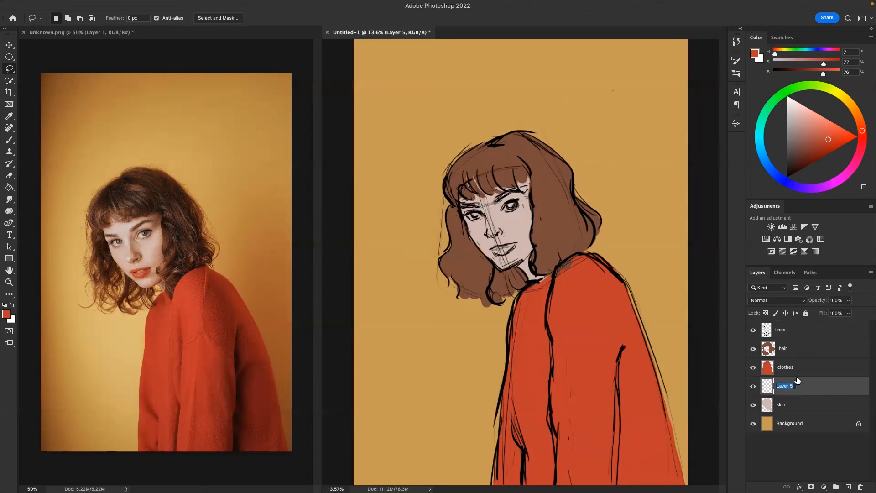
type("skin shadows")
key("Return")
left_click(803, 393, "alt")
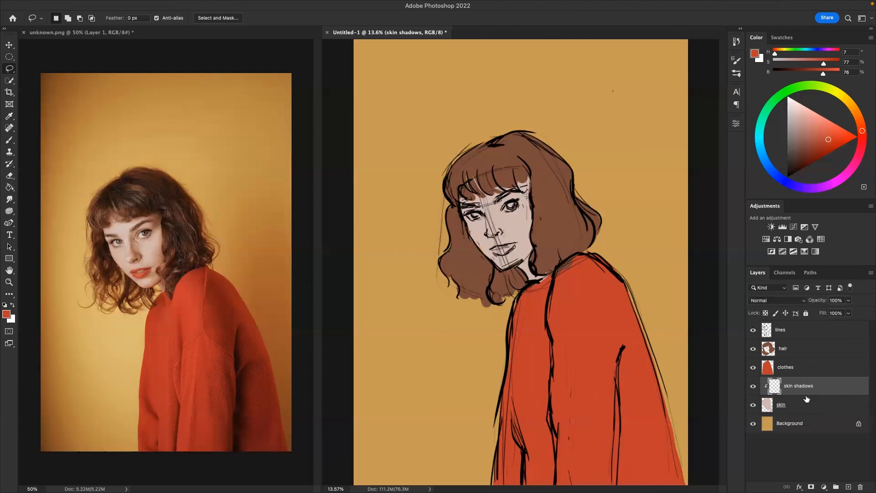
- Try adding another layer clipped above skin shadows, and delete it
left_click(848, 486)
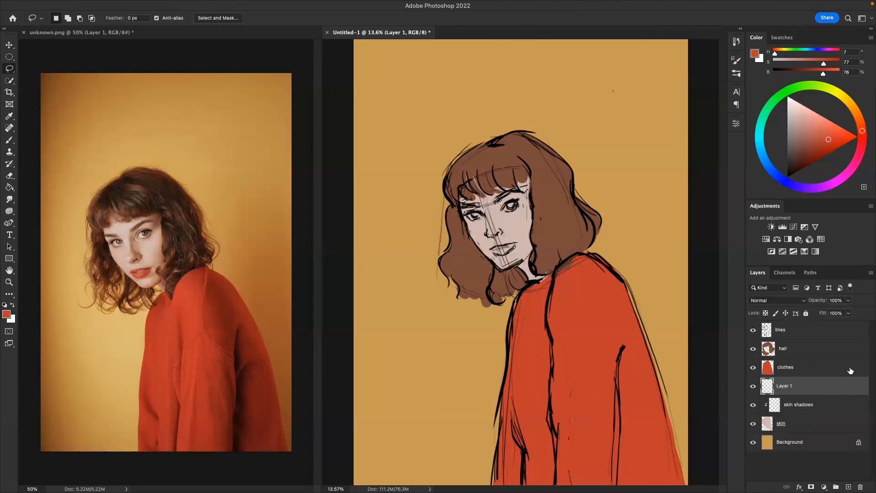
left_click(812, 393, "alt")
left_click_drag(825, 390, 860, 486)
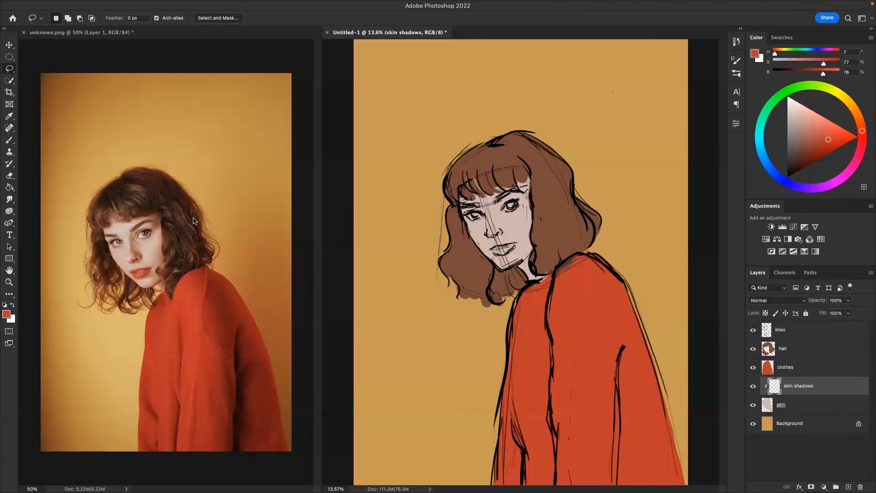
- Sample the shadow skin tone from the reference photo, test a Brush stroke along the face's right edge, and undo it
key("b")
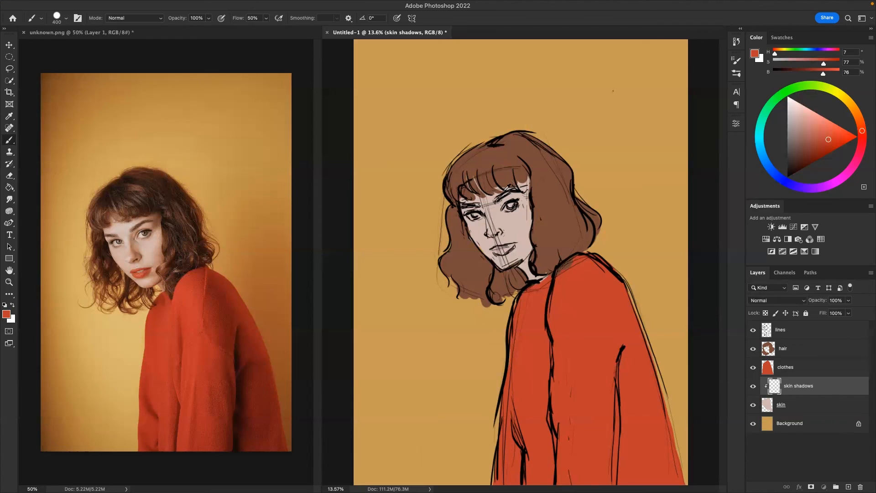
left_click(162, 259, "alt")
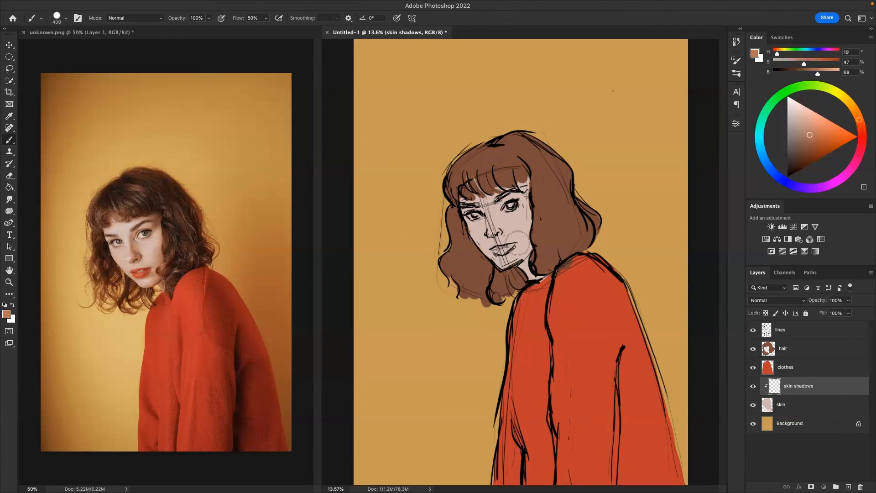
left_click_drag(531, 212, 531, 246)
key("super+z")
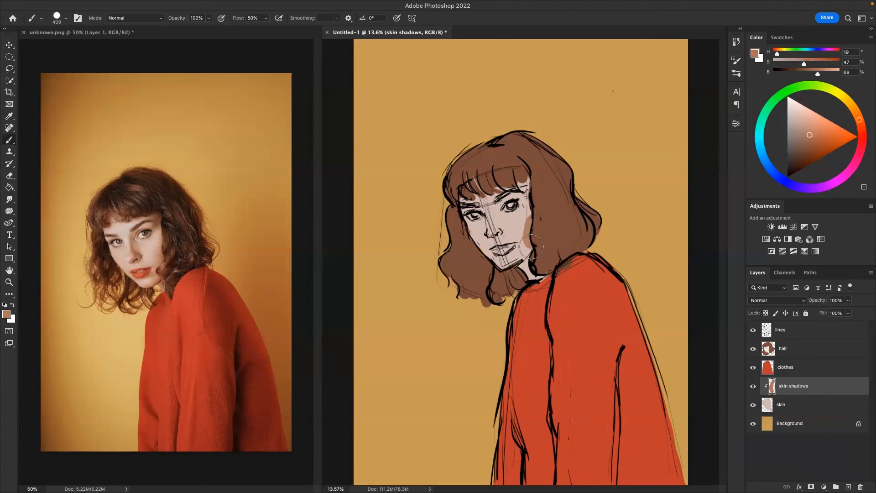
key("super+z")
key("super+z")
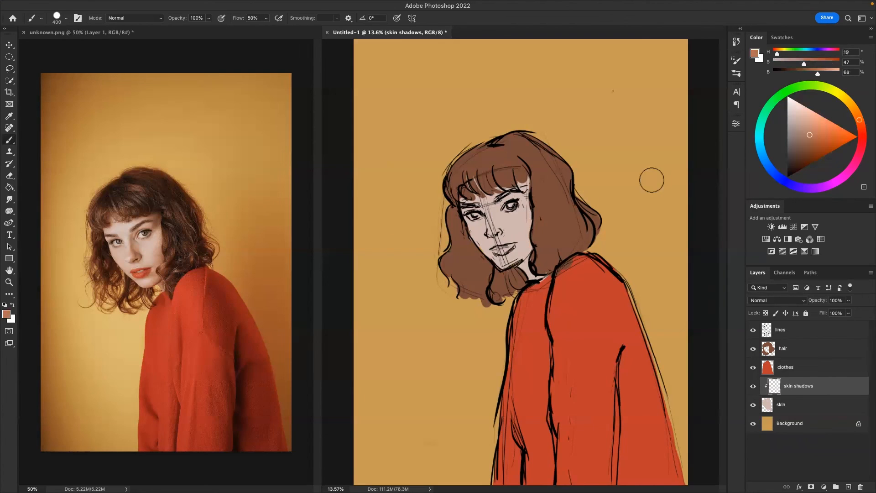
- Choose the Soft Round Pressure Opacity brush and add faint soft shading near the right cheek's edge
left_click(58, 20)
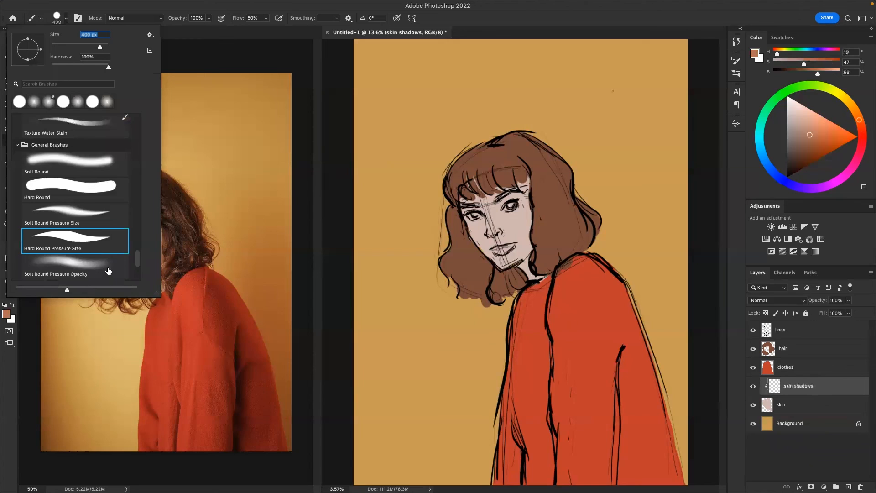
left_click_drag(139, 261, 140, 263)
scroll(131, 264, "down", 3)
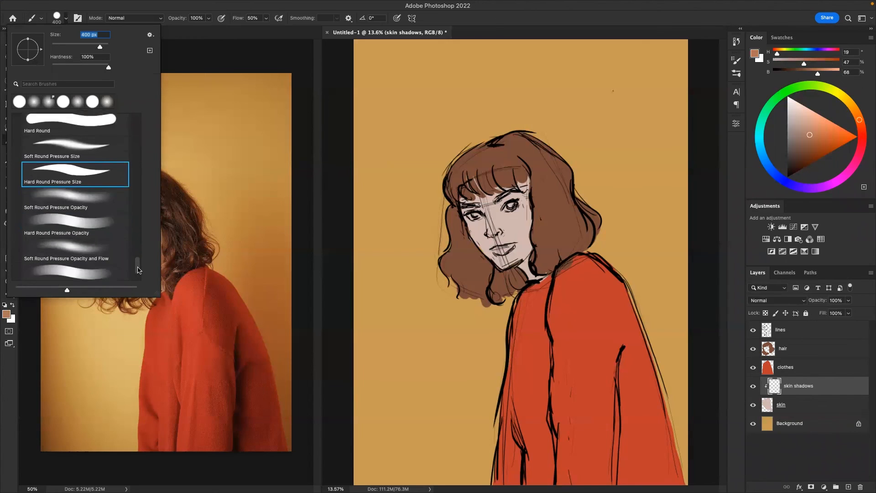
left_click(100, 176)
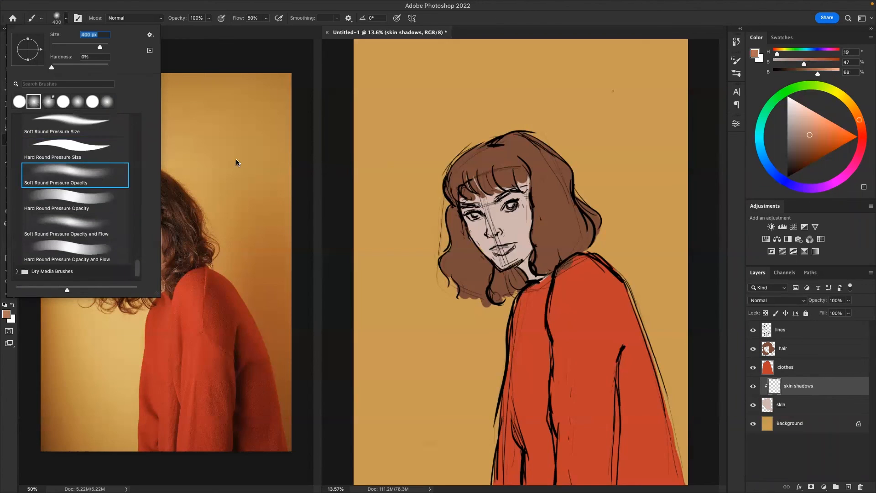
left_click(533, 228)
left_click_drag(532, 228, 527, 243)
key("ctrl+z")
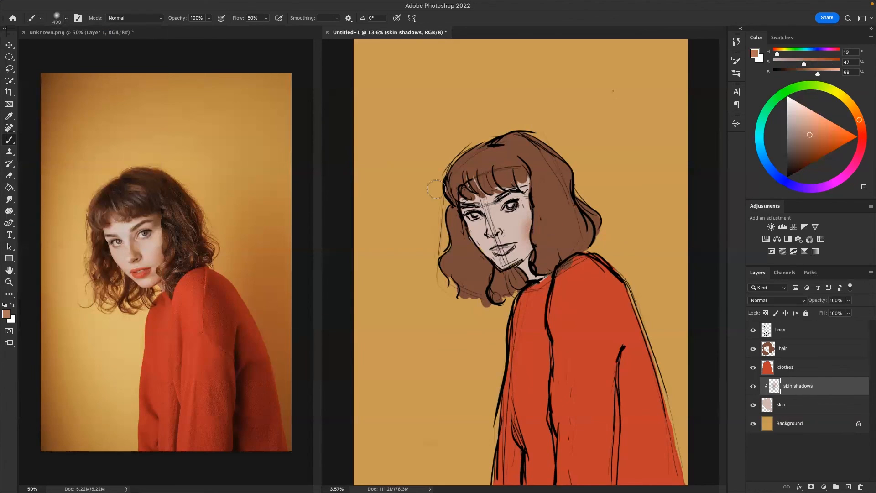
- With the Hard Round Pressure Size brush, paint a hard-edged shadow along the right cheek, jaw and neck
left_click(65, 19)
left_click(92, 146)
key("Return")
mouse_move(535, 228)
left_mouse_down()
mouse_move(514, 261)
mouse_move(538, 244)
mouse_move(539, 258)
mouse_move(525, 262)
mouse_move(545, 254)
mouse_move(530, 274)
left_mouse_up()
- Sample the cheek tone from the reference photo and paint a shadow along the face's left edge
left_click(539, 266, "alt")
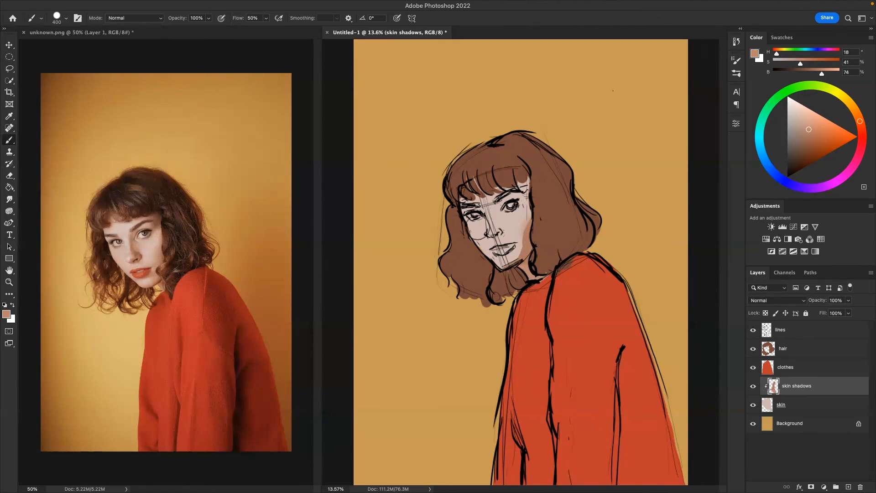
left_click(117, 257, "alt")
left_click_drag(475, 227, 485, 252)
- Resample the cheek shadow tone, reduce the brush to 100 px and paint a small shadow at the nostril
left_click(526, 244, "alt")
scroll(499, 242, "up", 5)
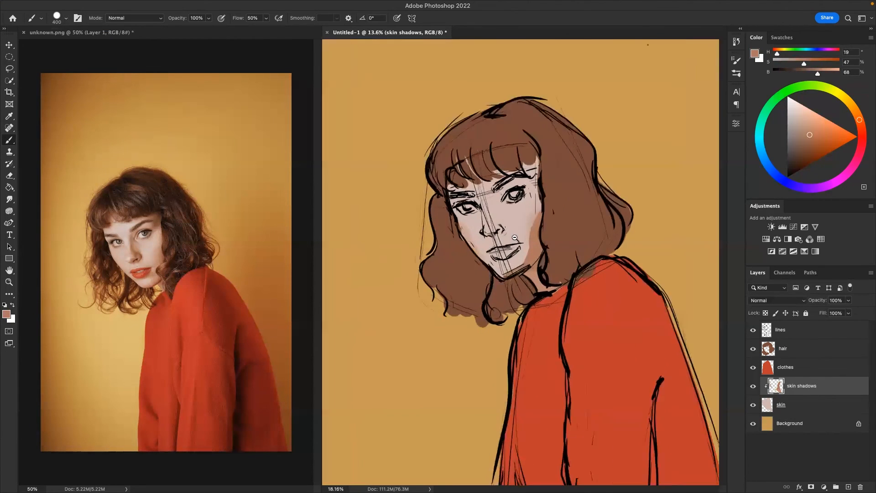
key("bracketleft")
key("bracketleft")
key("bracketleft")
key("bracketleft")
key("bracketleft")
key("bracketleft")
key("bracketleft")
mouse_move(503, 223)
left_mouse_down()
mouse_move(497, 240)
mouse_move(487, 230)
mouse_move(505, 219)
left_mouse_up()
- Try shadow strokes between the inner brow and the nose, and undo them
mouse_move(478, 169)
left_mouse_down()
mouse_move(482, 201)
mouse_move(478, 140)
mouse_move(494, 123)
mouse_move(502, 145)
mouse_move(501, 130)
mouse_move(490, 153)
mouse_move(508, 163)
mouse_move(483, 174)
left_mouse_up()
key("super+z")
key("super+z")
left_click_drag(484, 129, 485, 179)
key("super+z")
- Paint a hard-edged shadow from the inner brow down the right side of the nose
mouse_move(489, 134)
left_mouse_down()
mouse_move(479, 192)
mouse_move(492, 203)
mouse_move(485, 169)
mouse_move(483, 183)
mouse_move(504, 212)
mouse_move(491, 198)
left_mouse_up()
left_click(135, 247, "alt")
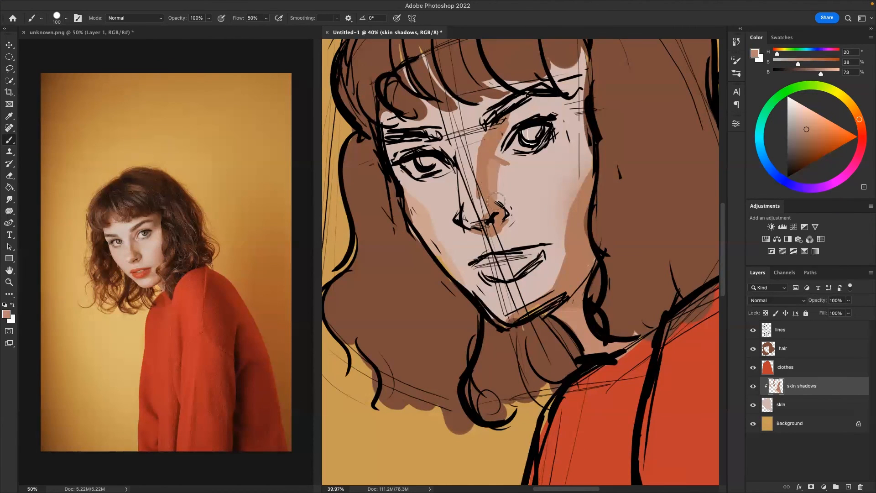
key("super+z")
left_click_drag(490, 169, 501, 189)
- With the Soft Round Pressure Opacity brush, blend the lower nose shadow into the cheek using tones sampled from the face
left_click(66, 18)
left_click(122, 170)
left_click(485, 164, "alt")
left_click(502, 178, "alt")
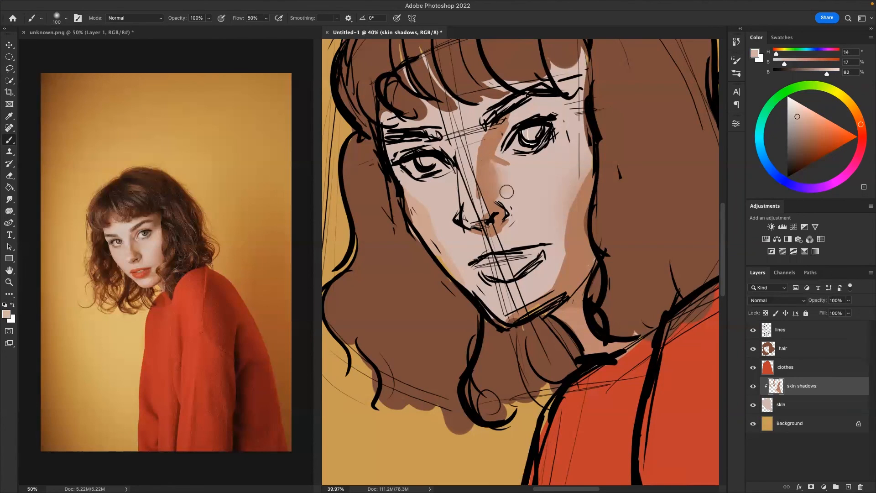
left_click(502, 185, "alt")
mouse_move(503, 185)
left_mouse_down()
mouse_move(590, 181)
mouse_move(504, 180)
mouse_move(522, 172)
mouse_move(505, 173)
mouse_move(492, 157)
mouse_move(518, 168)
mouse_move(491, 159)
mouse_move(531, 162)
mouse_move(490, 153)
mouse_move(500, 170)
left_mouse_up()
- Soften the nose shadow's edge below the inner eye by alternately sampling and painting shadow and skin tones
left_click(513, 190, "alt")
left_click(494, 174, "alt")
left_click(492, 157, "alt")
left_click(522, 163, "alt")
left_click(489, 153, "alt")
left_click(526, 173, "alt")
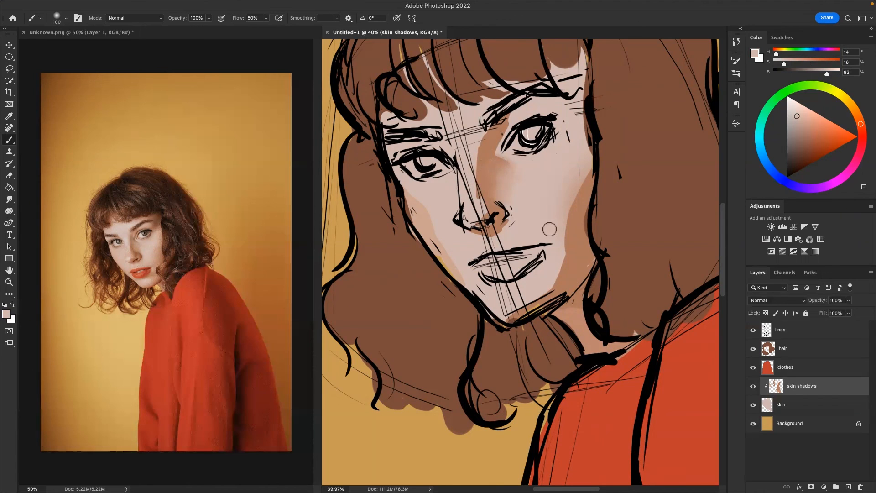
left_click(497, 163, "alt")
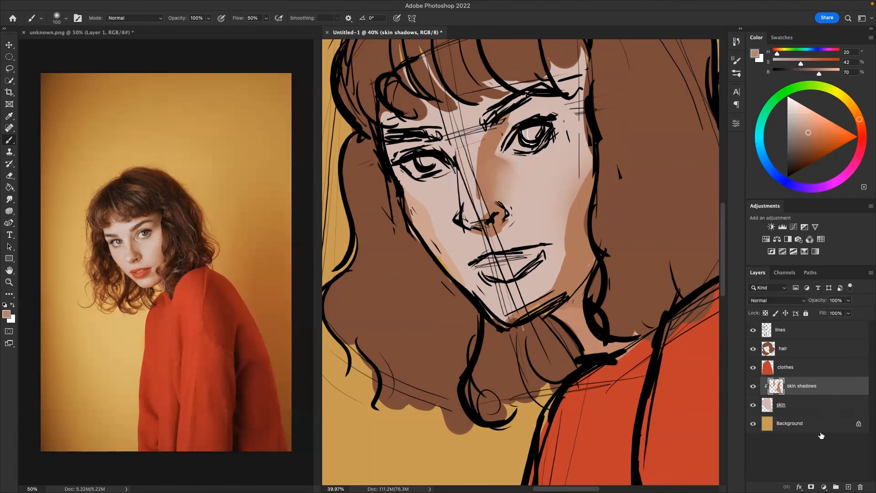
- Hide the skin shadows layer and add a new practice layer clipped above it
left_click(848, 486)
left_click(753, 404)
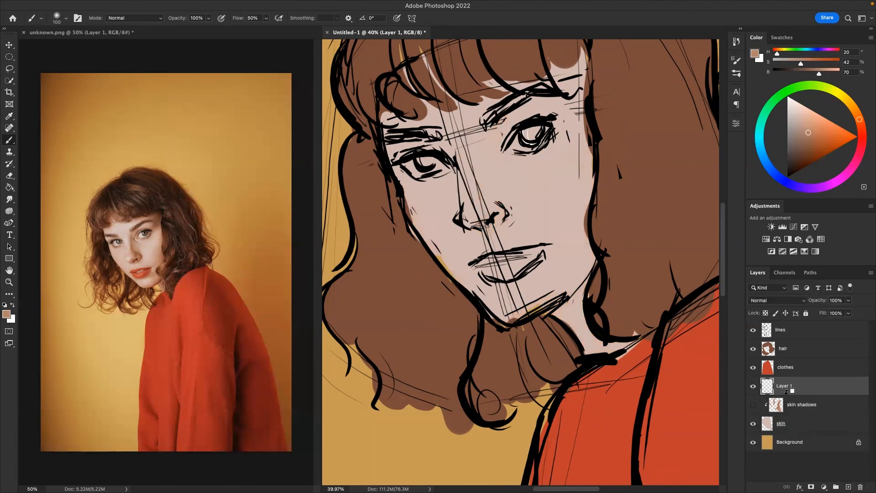
left_click(791, 391, "alt")
mouse_move(482, 176)
left_mouse_down()
mouse_move(492, 150)
mouse_move(488, 180)
left_mouse_up()
key("super+z")
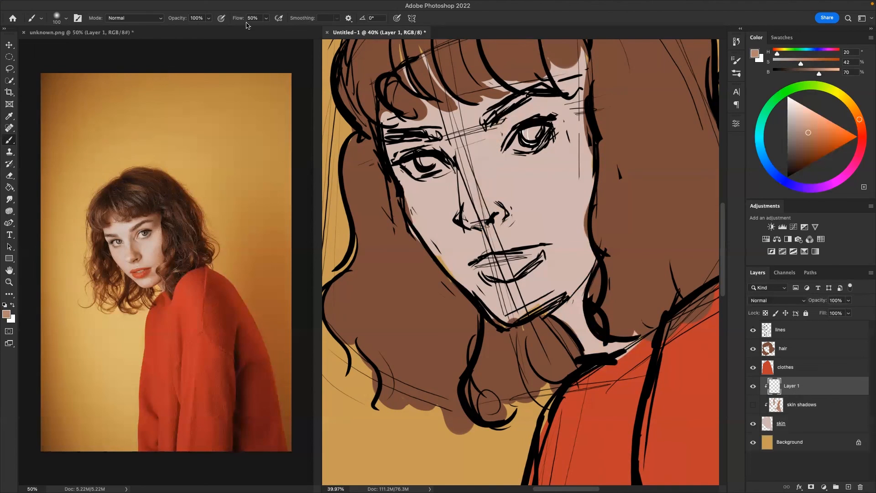
- With the Hard Round Pressure Size brush, paint a hard-edged shadow patch beside the nose on the practice layer
left_click(65, 18)
left_click(73, 149)
mouse_move(489, 151)
left_mouse_down()
mouse_move(504, 117)
mouse_move(481, 167)
mouse_move(489, 199)
mouse_move(483, 171)
mouse_move(491, 191)
mouse_move(498, 173)
mouse_move(519, 185)
left_mouse_up()
key("super+z")
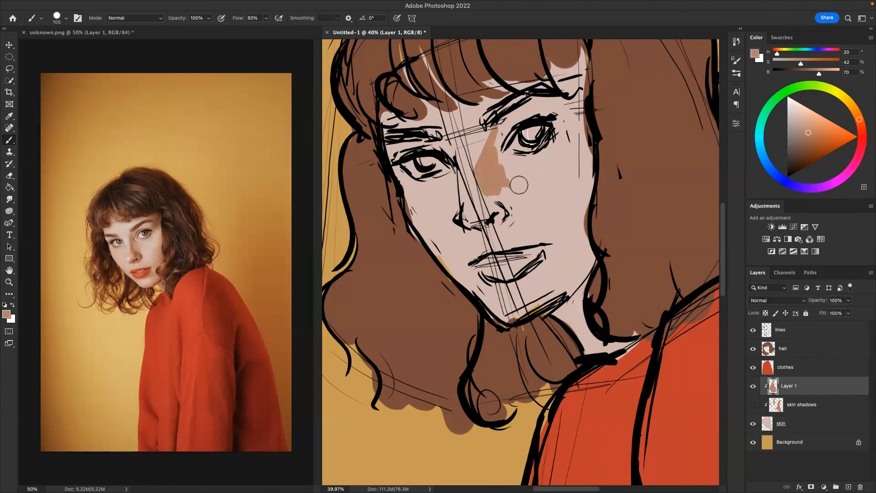
- Try a Soft Round Pressure Opacity stroke on the right cheek of the practice layer, and undo it
left_click(64, 20)
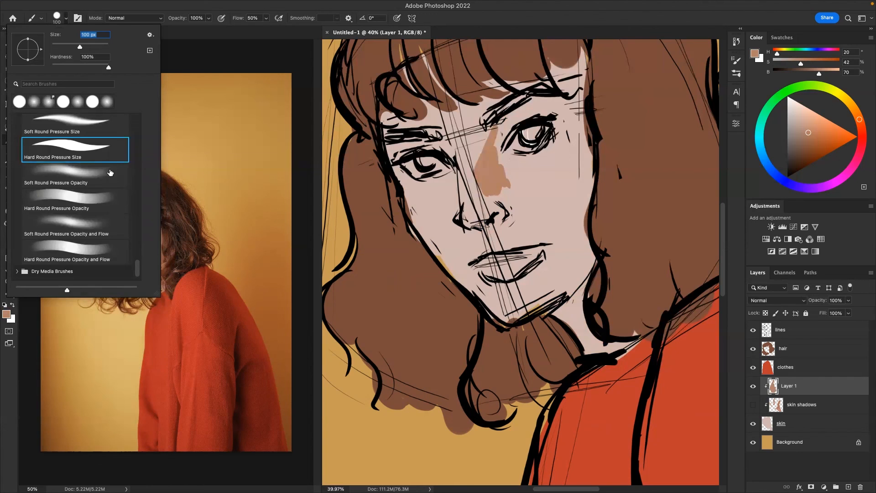
left_click(96, 174)
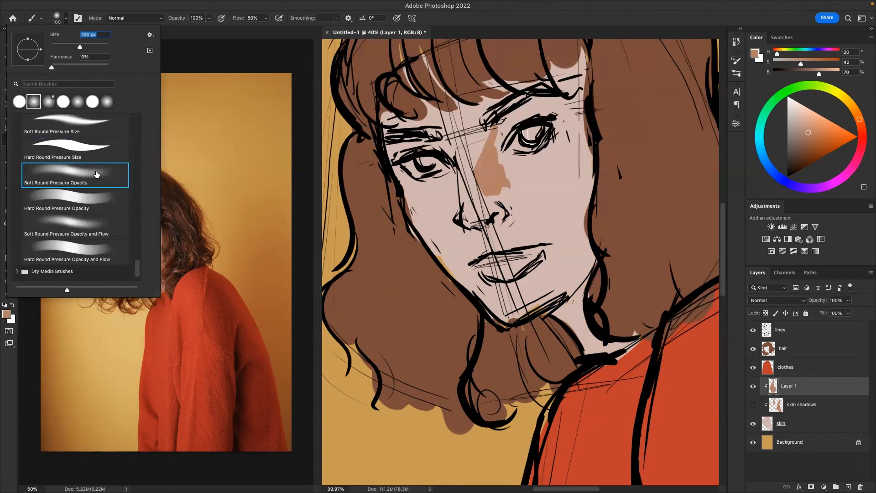
left_click(799, 386)
mouse_move(543, 175)
left_mouse_down()
mouse_move(540, 207)
mouse_move(549, 167)
mouse_move(537, 207)
mouse_move(550, 170)
mouse_move(548, 195)
mouse_move(558, 173)
mouse_move(538, 184)
mouse_move(533, 207)
mouse_move(548, 167)
mouse_move(532, 206)
mouse_move(542, 167)
mouse_move(548, 195)
left_mouse_up()
key("ctrl+z")
key("super+z")
key("super+z")
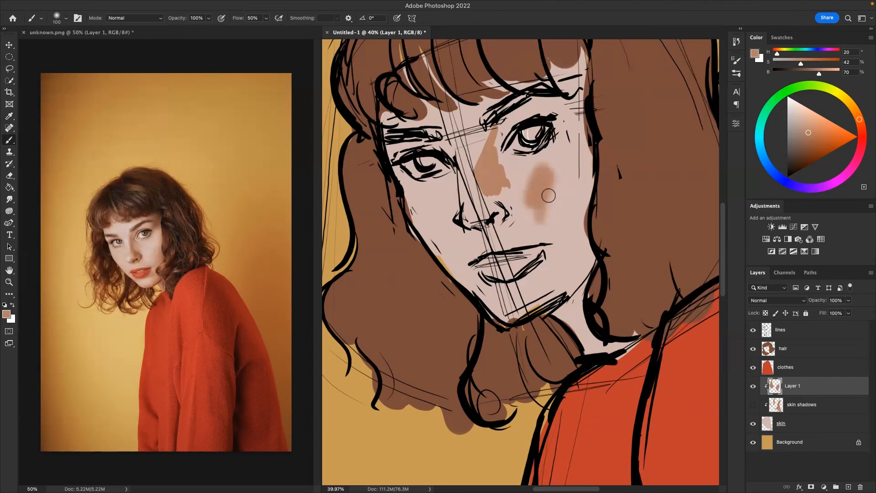
key("super+z")
- Soften the practice patch's edge toward the cheek with the soft brush and a sampled in-between tone
mouse_move(494, 190)
left_mouse_down()
mouse_move(516, 174)
mouse_move(505, 186)
mouse_move(491, 151)
mouse_move(508, 176)
mouse_move(493, 153)
mouse_move(505, 179)
left_mouse_up()
key("super+z")
key("super+z")
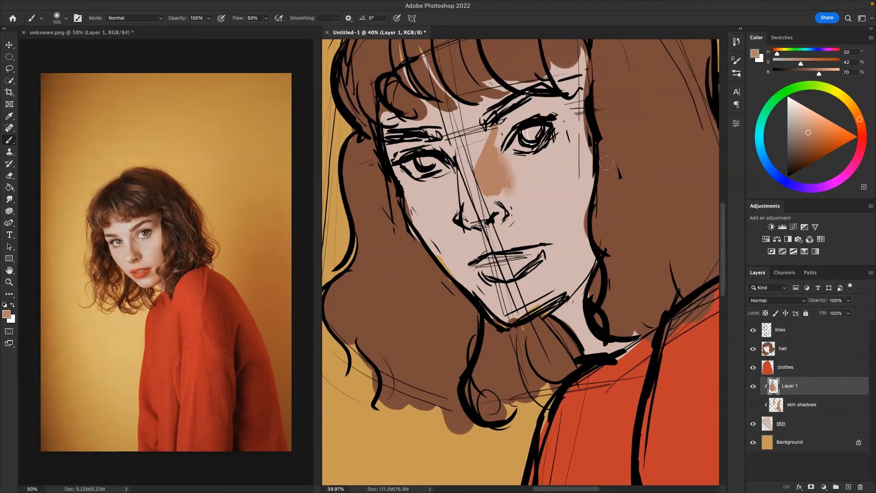
left_click(507, 167, "alt")
mouse_move(508, 172)
left_mouse_down()
mouse_move(523, 167)
mouse_move(499, 156)
left_mouse_up()
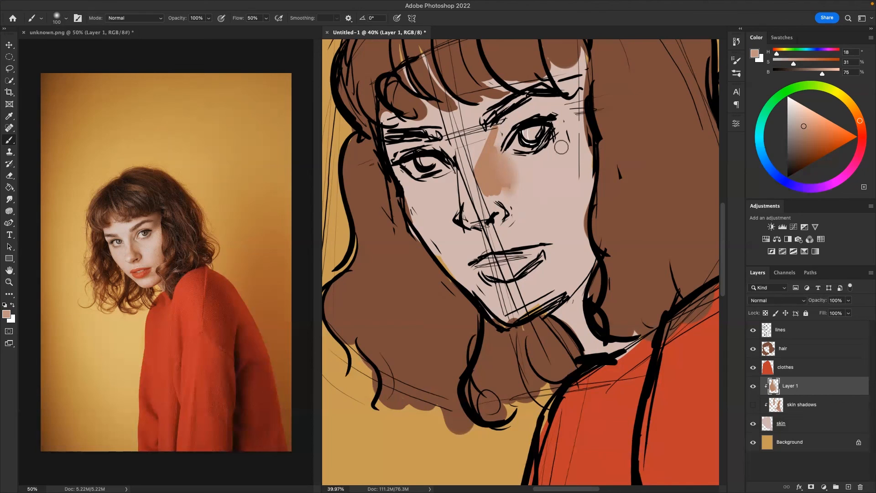
- Delete the practice layer and show the skin shadows layer again
mouse_move(823, 391)
left_mouse_down()
mouse_move(831, 469)
mouse_move(860, 487)
left_mouse_up()
left_click(753, 386)
- Refine the blend of the nose shadow on skin shadows using tones sampled around it
left_click(506, 157, "alt")
left_click(515, 176, "alt")
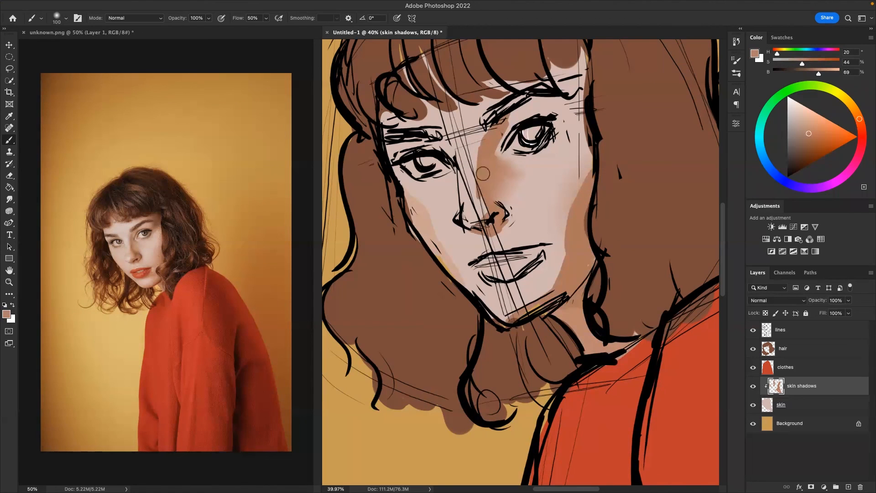
left_click(502, 155, "alt")
- With the Hard Round Pressure Size brush, paint shadows around the left eye and along the nose bridge
left_click(65, 18)
double_click(76, 150)
mouse_move(457, 167)
left_mouse_down()
mouse_move(461, 205)
mouse_move(438, 145)
mouse_move(404, 144)
left_mouse_up()
left_click_drag(429, 184, 403, 175)
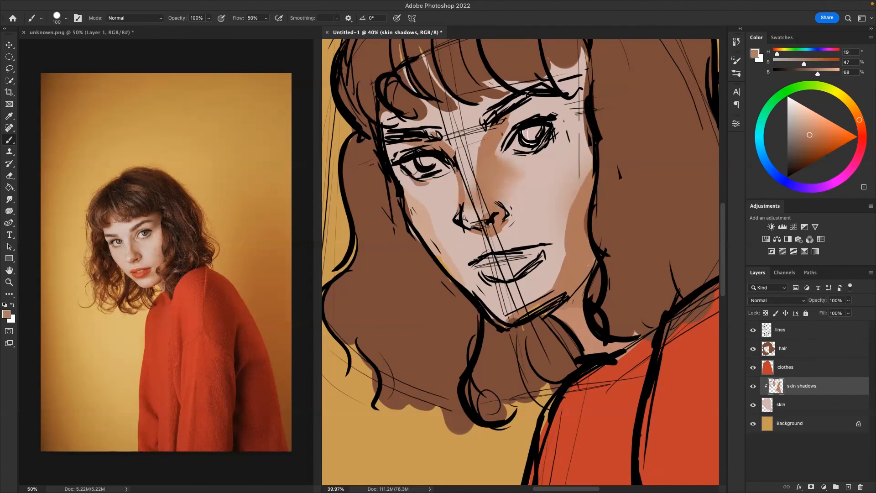
- Switch to a soft brush, enlarge it and shade the right brow area toward the temple under the fringe
left_click_drag(551, 149, 511, 192)
left_click(66, 18)
double_click(98, 182)
mouse_move(464, 166)
left_mouse_down()
mouse_move(494, 149)
mouse_move(539, 150)
mouse_move(558, 122)
mouse_move(542, 126)
mouse_move(547, 90)
left_mouse_up()
key("bracketright")
key("bracketright")
key("bracketright")
key("bracketright")
left_click(549, 93, "alt")
- Reduce the brush size to 125 px and paint a shadow on the temple beside the right eye
key("bracketleft")
key("bracketleft")
key("bracketleft")
mouse_move(527, 165)
left_mouse_down()
mouse_move(551, 128)
mouse_move(526, 119)
left_mouse_up()
- With the Soft Round Pressure Opacity brush, blend the temple shadow into the surrounding skin using sampled tones
left_click(65, 18)
left_click(111, 171)
mouse_move(525, 156)
left_mouse_down()
mouse_move(534, 134)
mouse_move(551, 138)
mouse_move(525, 170)
mouse_move(519, 164)
mouse_move(524, 171)
mouse_move(563, 141)
mouse_move(523, 182)
mouse_move(561, 130)
mouse_move(589, 154)
mouse_move(522, 166)
mouse_move(588, 99)
mouse_move(602, 111)
mouse_move(510, 159)
mouse_move(523, 143)
mouse_move(517, 166)
left_mouse_up()
left_click(528, 177, "alt")
left_click(545, 194, "alt")
left_click(545, 139, "alt")
left_click(543, 160, "alt")
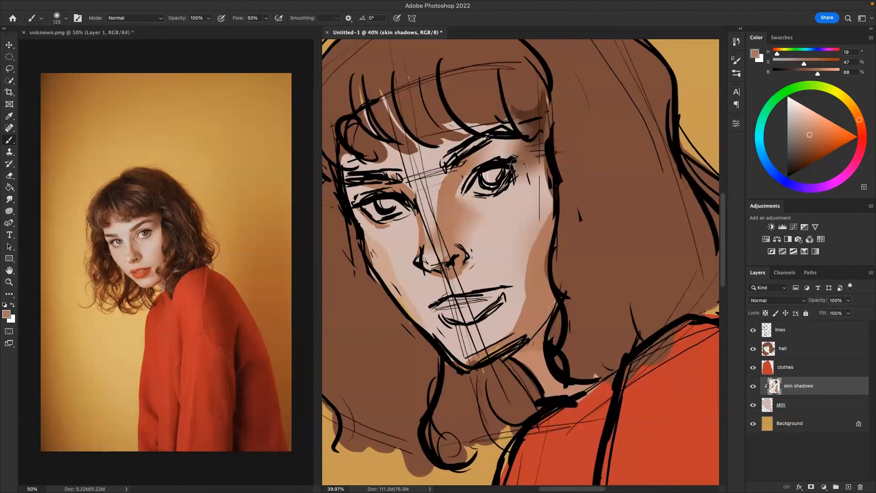
- Blend the hard shadow along the right cheek's edge into the cheek using sampled skin tones
mouse_move(530, 245)
left_mouse_down()
mouse_move(551, 219)
mouse_move(519, 293)
mouse_move(524, 307)
mouse_move(531, 271)
left_mouse_up()
left_click(521, 250, "alt")
mouse_move(542, 219)
left_mouse_down()
mouse_move(508, 277)
mouse_move(512, 296)
mouse_move(531, 225)
left_mouse_up()
left_click(545, 281, "alt")
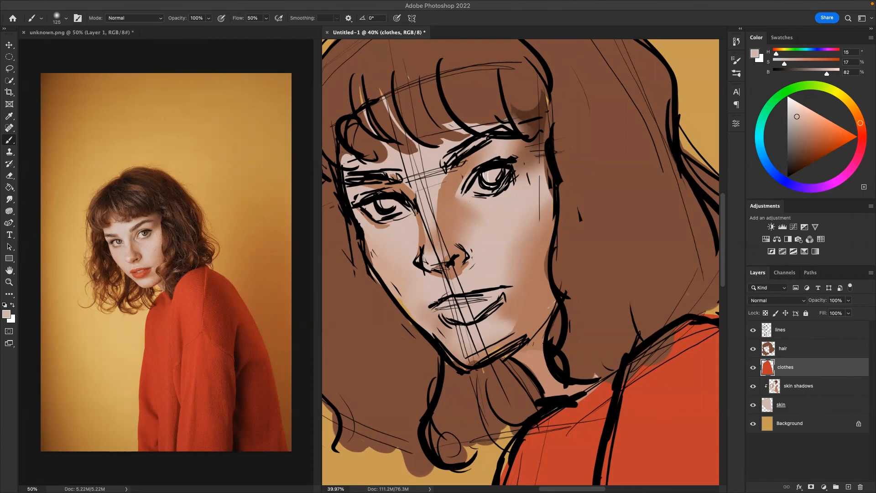